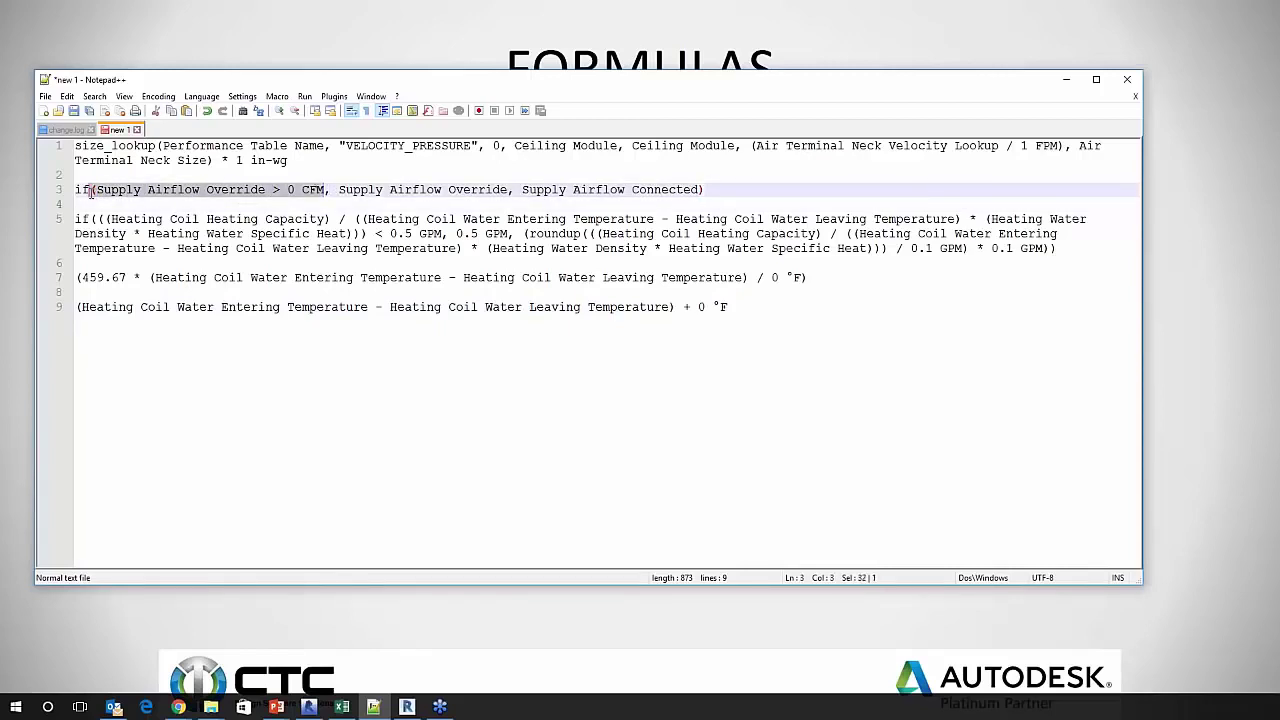
Examine the Supply Airflow if formula on line 3 and the 0.5 GPM minimum condition in the line 5 formula.
{"action": "left_click_drag", "start_coordinate": [339, 190], "coordinate": [701, 190]}
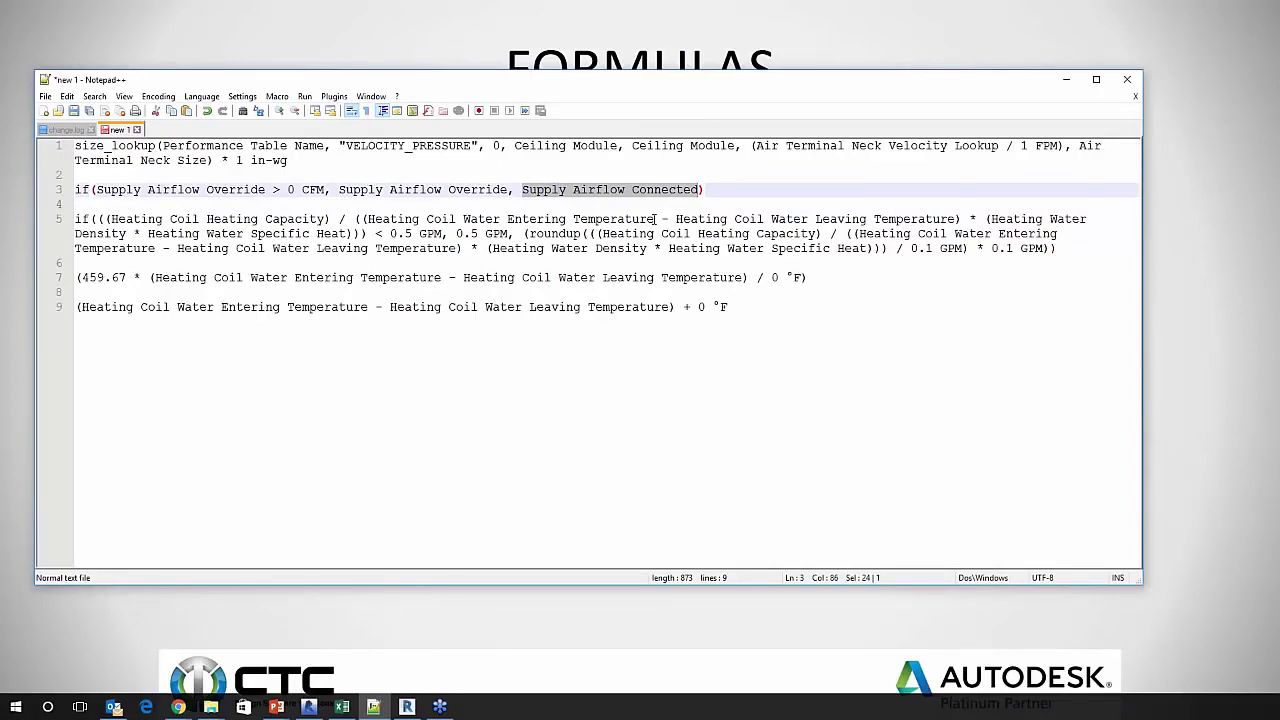
{"action": "left_click", "coordinate": [388, 233]}
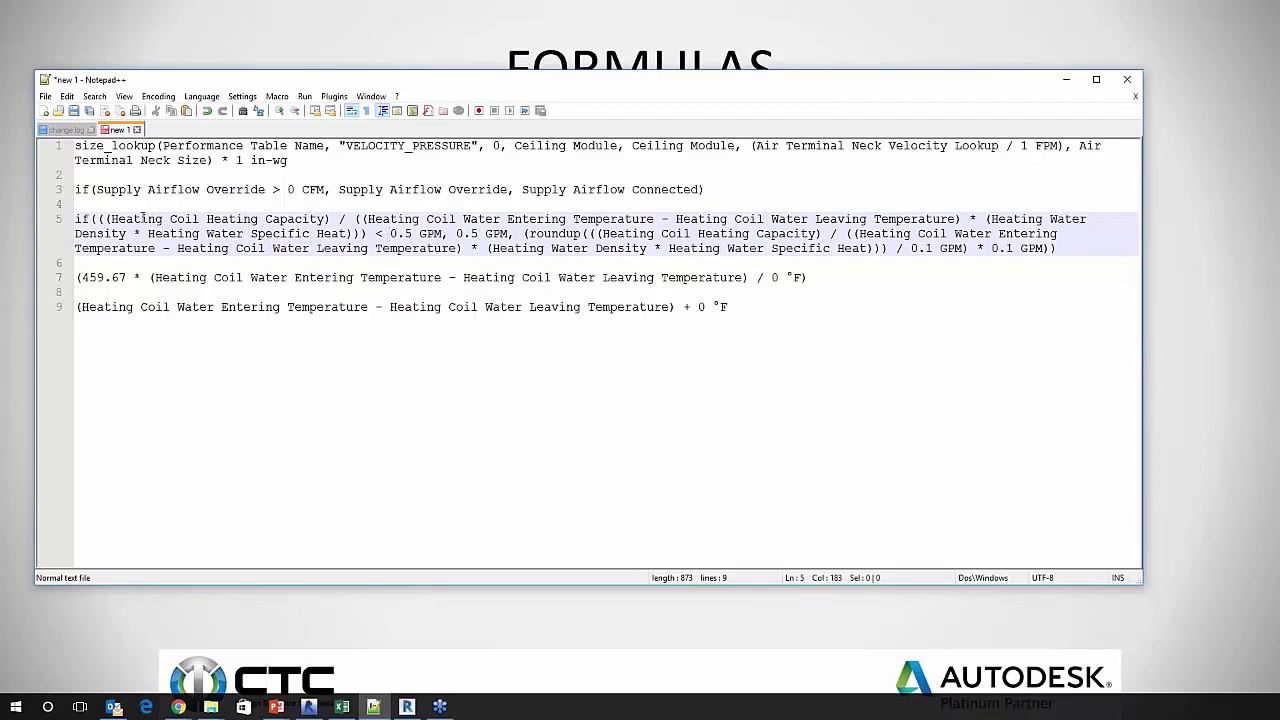
{"action": "left_click", "coordinate": [142, 218]}
{"action": "left_click_drag", "start_coordinate": [528, 233], "coordinate": [75, 218]}
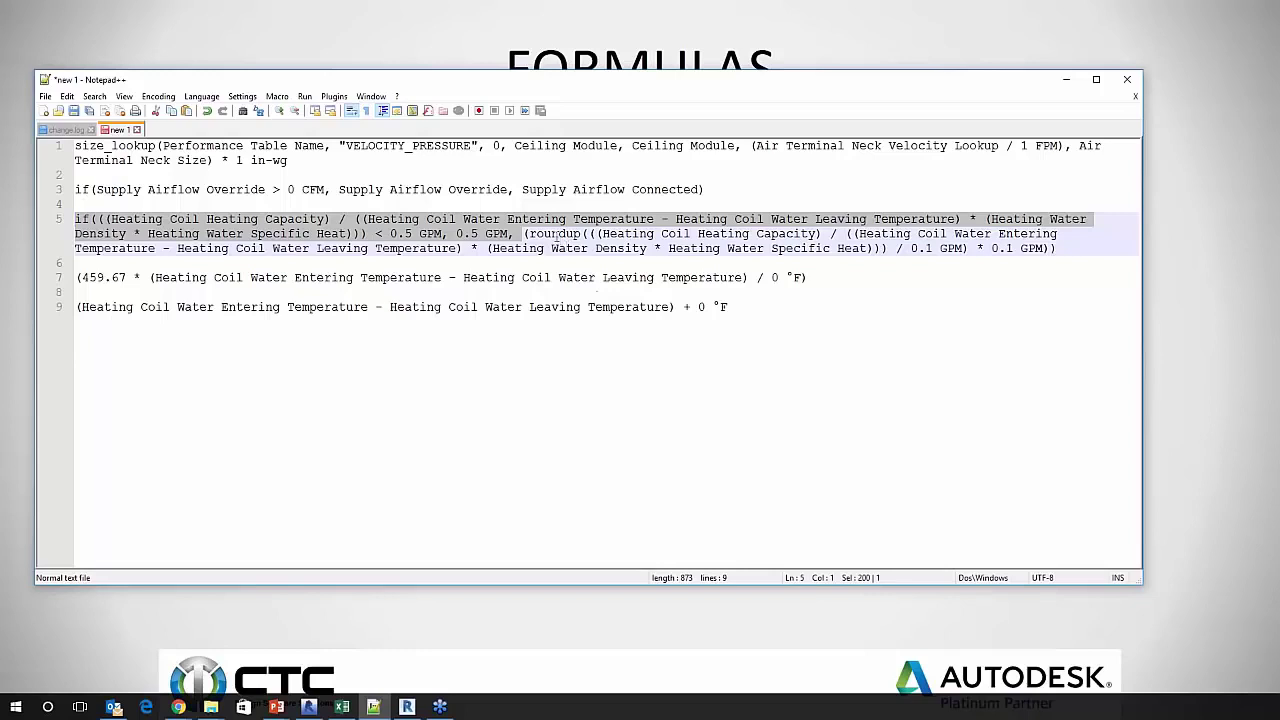
Examine the roundup part of the line 5 formula, including its coil capacity, temperature, density and specific heat terms and the 0.1 GPM increment.
{"action": "left_click", "coordinate": [553, 233]}
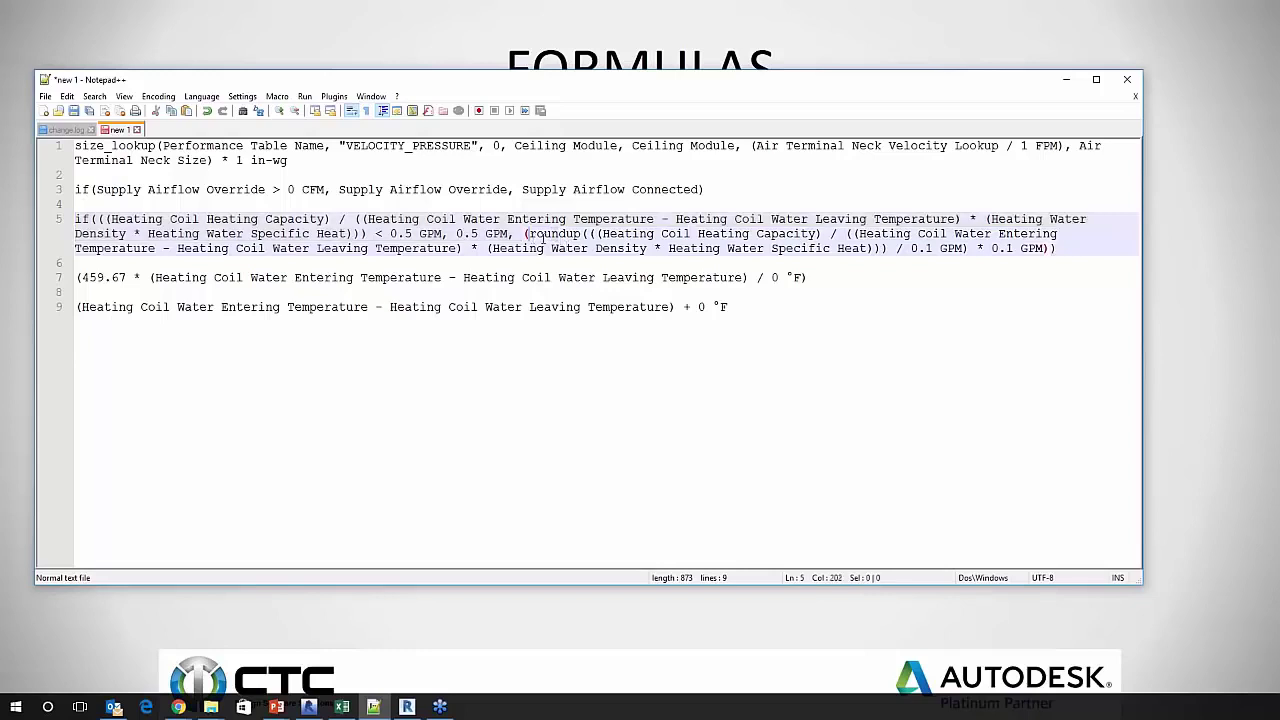
{"action": "double_click", "coordinate": [553, 233]}
{"action": "left_click_drag", "start_coordinate": [583, 233], "coordinate": [882, 235]}
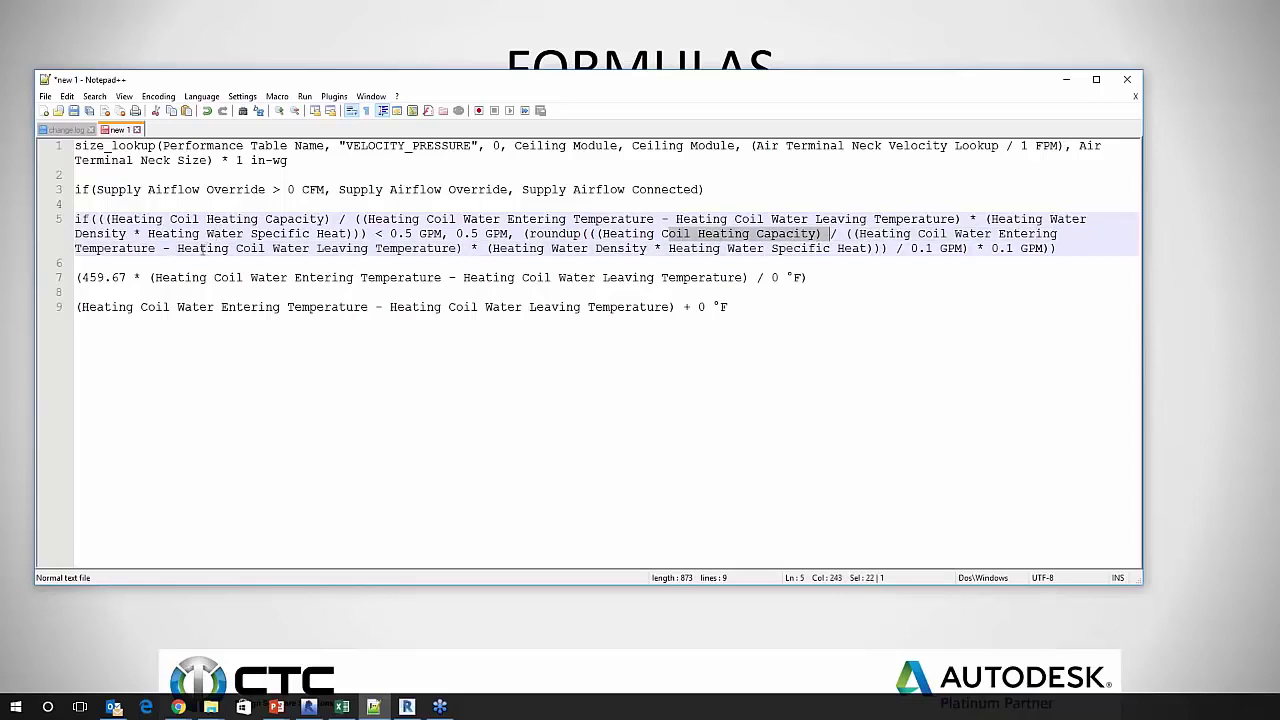
{"action": "left_click_drag", "start_coordinate": [200, 248], "coordinate": [455, 248]}
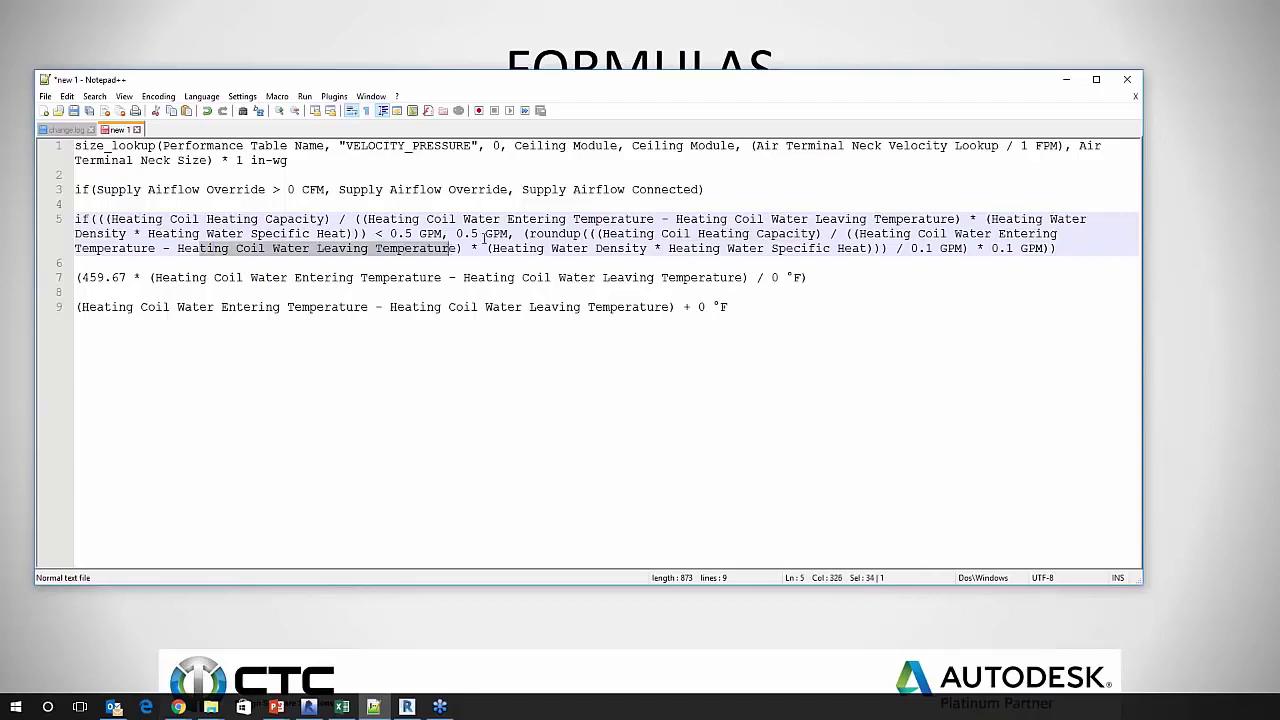
{"action": "left_click_drag", "start_coordinate": [487, 248], "coordinate": [857, 256]}
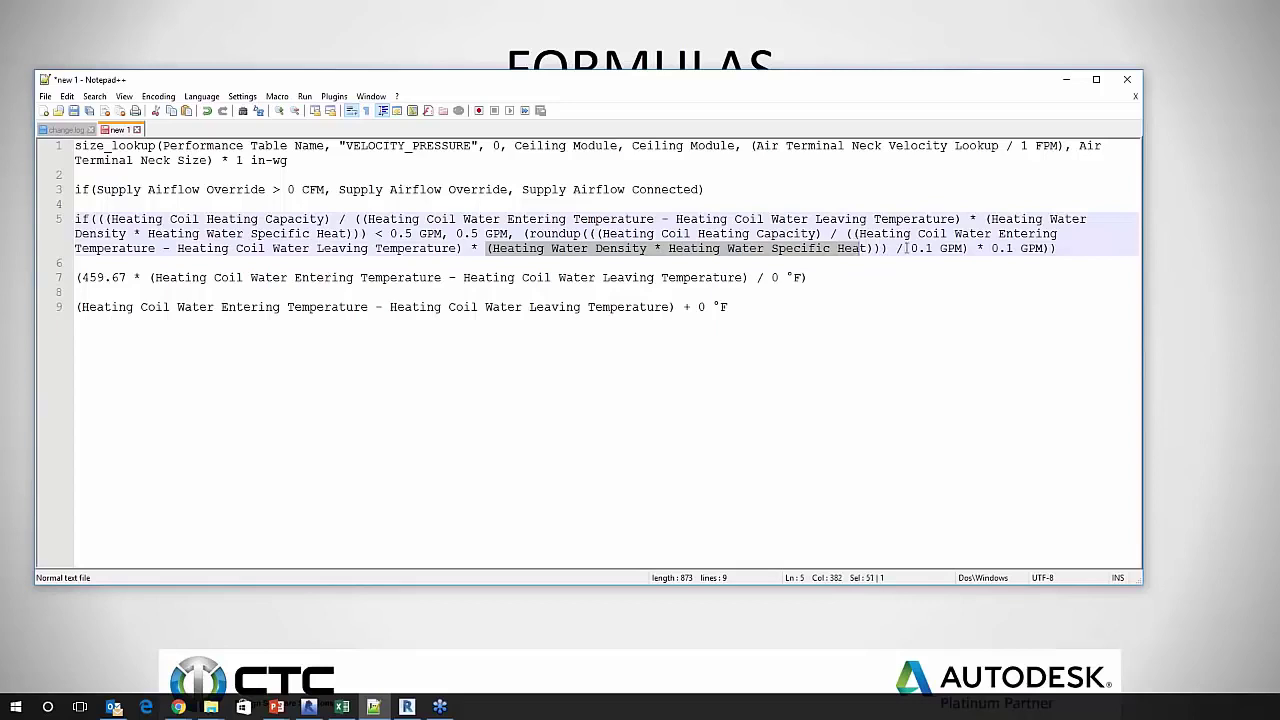
{"action": "left_click_drag", "start_coordinate": [909, 249], "coordinate": [963, 258]}
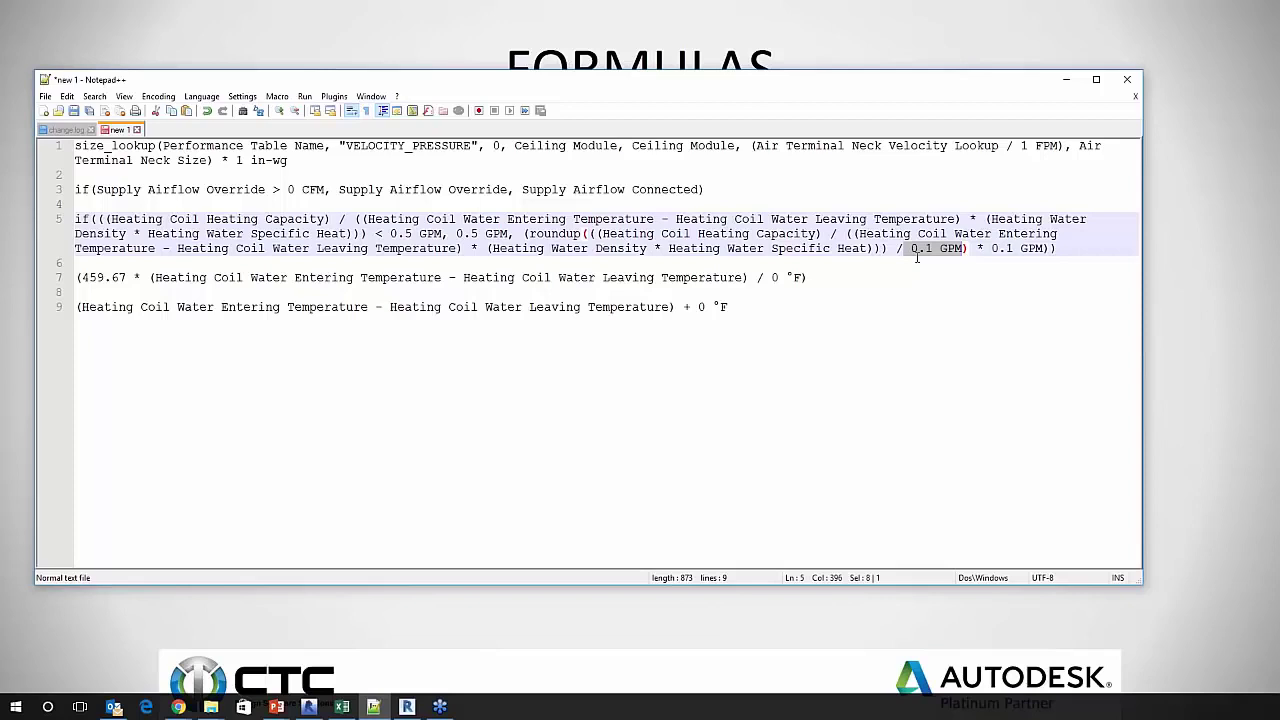
{"action": "mouse_move", "coordinate": [997, 247]}
{"action": "left_mouse_down"}
{"action": "mouse_move", "coordinate": [1027, 249]}
{"action": "mouse_move", "coordinate": [1012, 250]}
{"action": "left_mouse_up"}
{"action": "left_click_drag", "start_coordinate": [924, 248], "coordinate": [933, 248]}
{"action": "left_click", "coordinate": [879, 249]}
{"action": "left_click", "coordinate": [420, 219]}
Switch to the PowerPoint presentation, glance at the Lookup Tables slide and return to the Formulas slide.
{"action": "key", "text": "alt+Tab"}
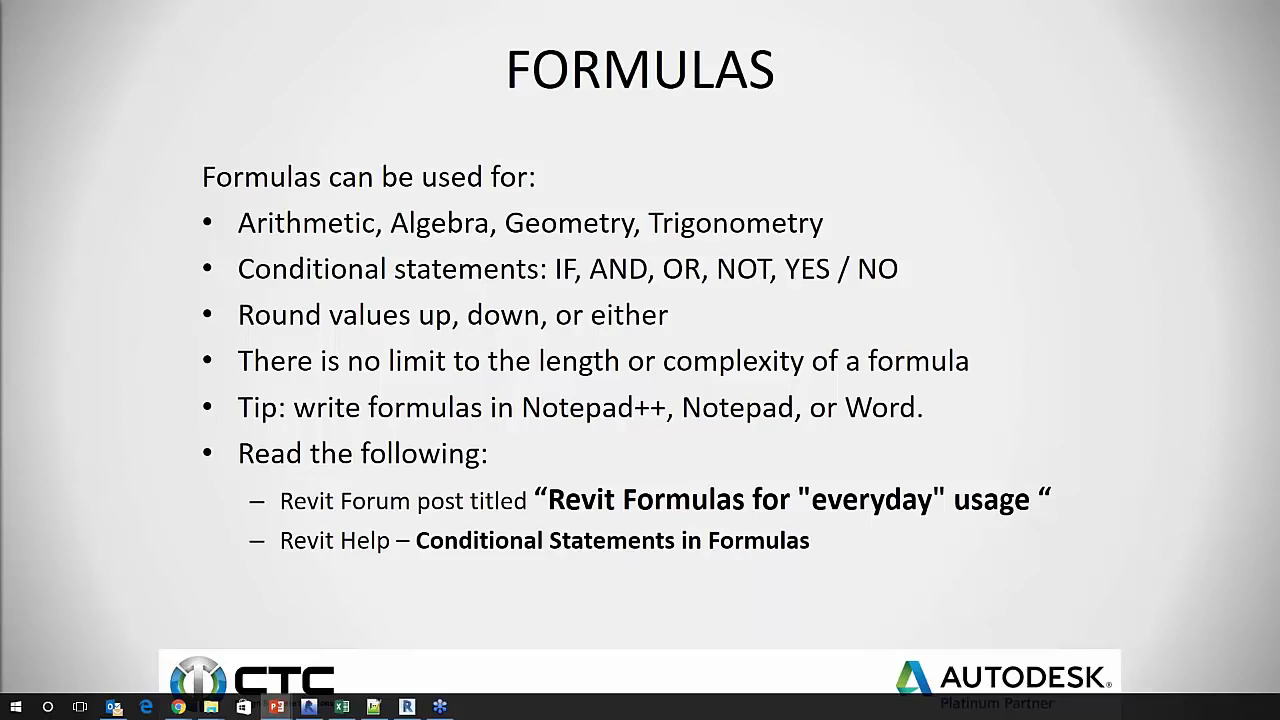
{"action": "key", "text": "Right"}
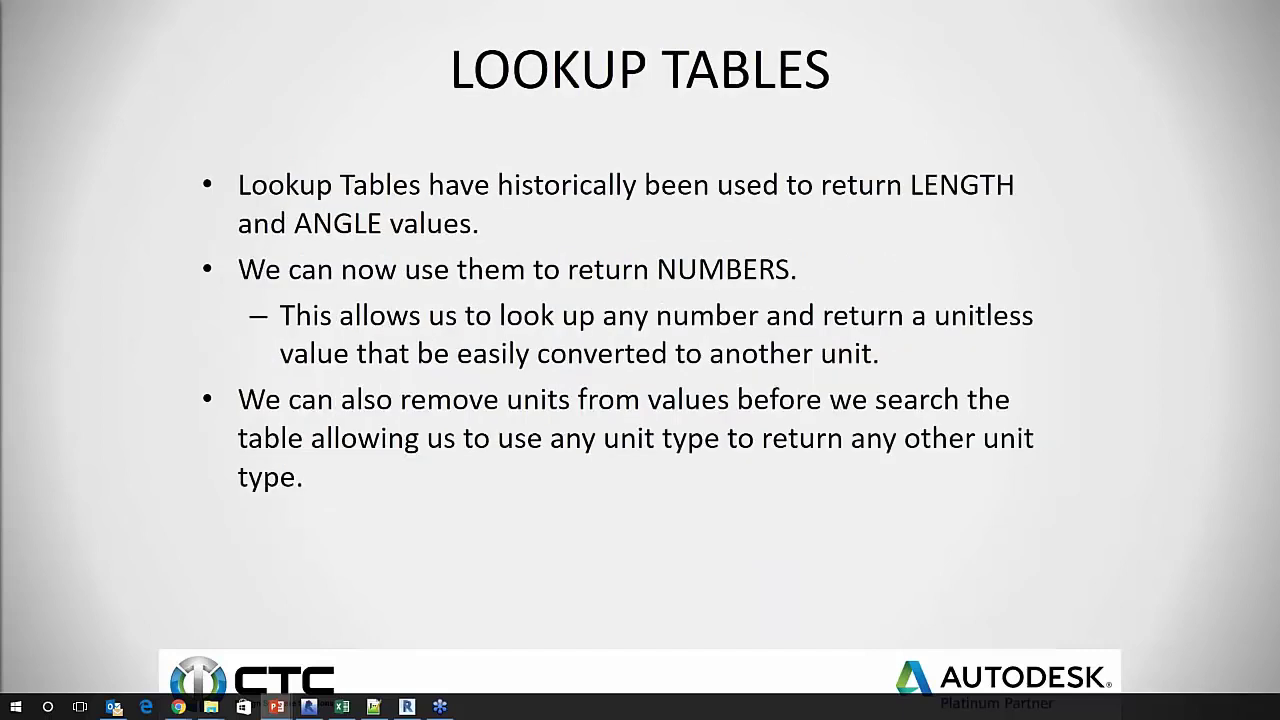
{"action": "key", "text": "Left"}
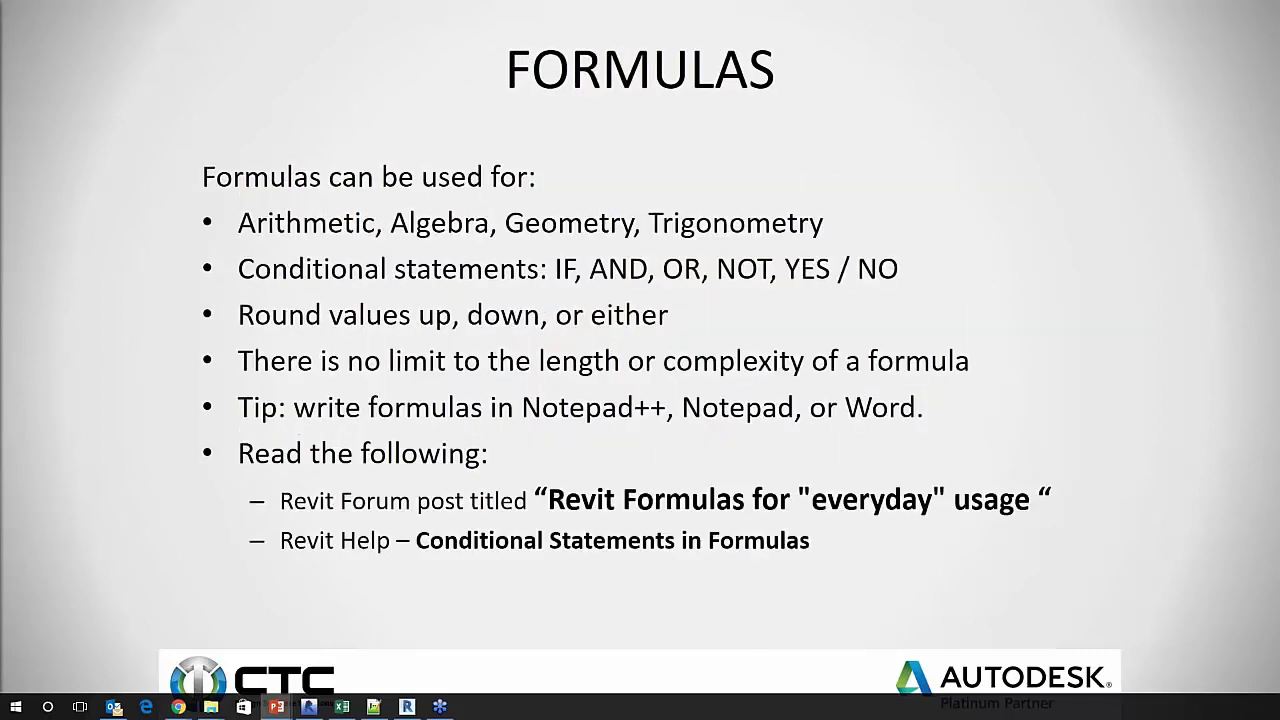
Switch to Notepad++ and check the parentheses enclosing the if formulas on lines 3 and 5.
{"action": "key", "text": "alt+Tab"}
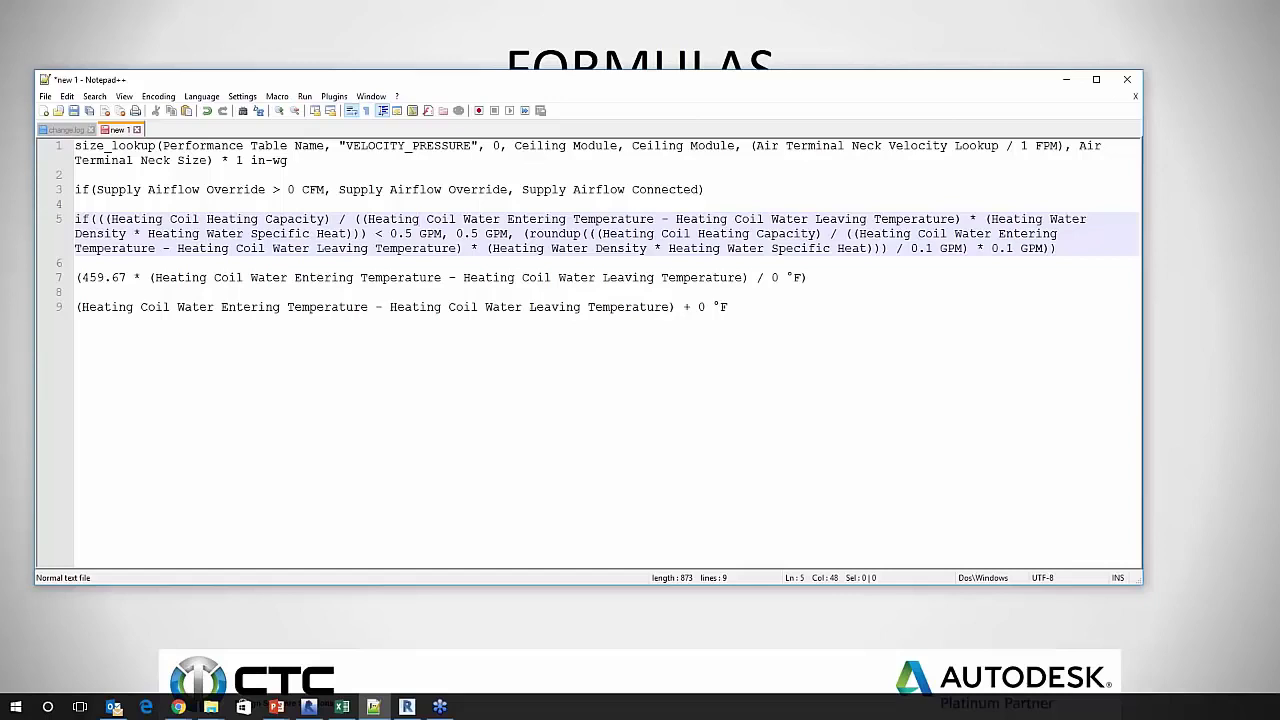
{"action": "left_click", "coordinate": [93, 190]}
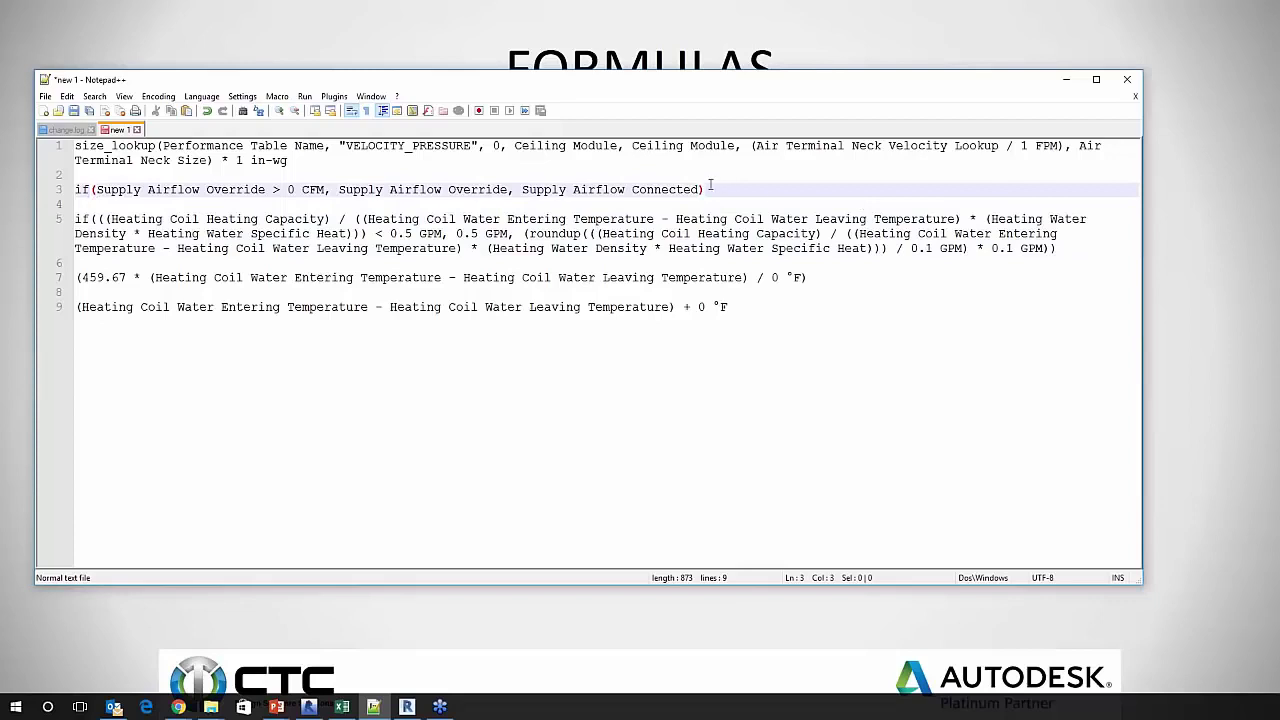
{"action": "left_click", "coordinate": [91, 219]}
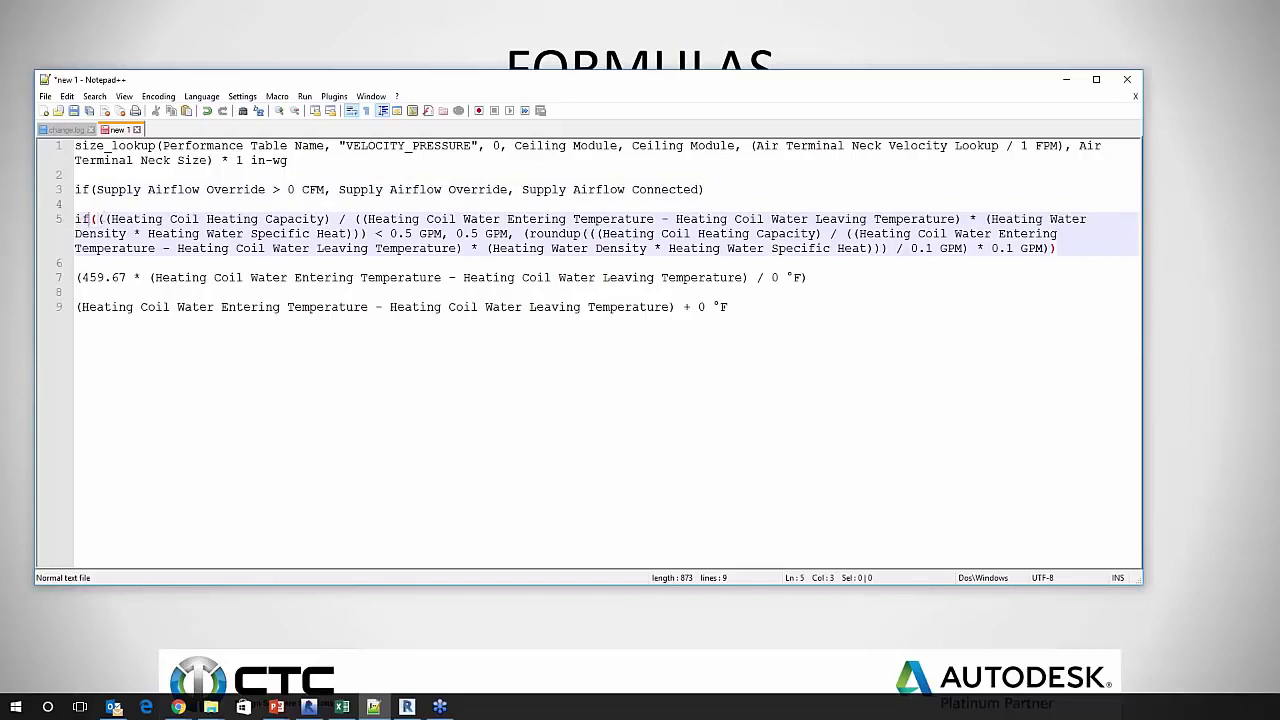
Switch to the PowerPoint presentation and advance to the Lookup Tables slide.
{"action": "key", "text": "alt+Tab"}
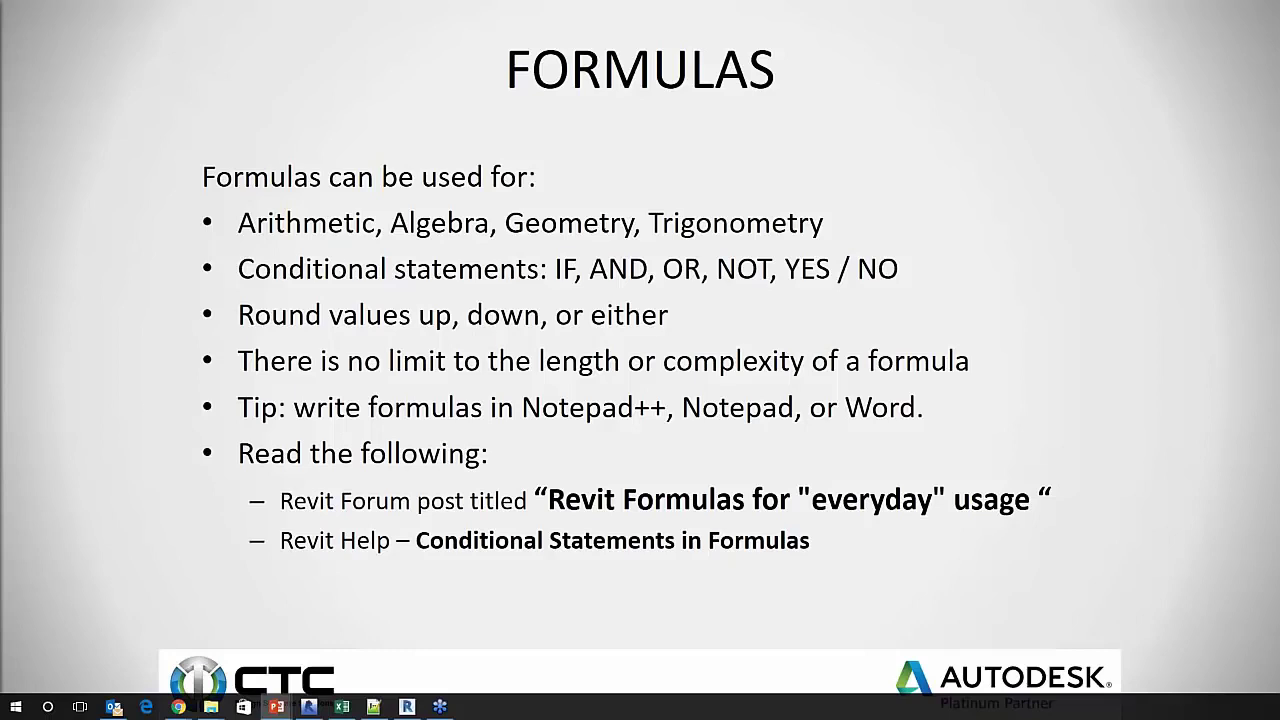
{"action": "key", "text": "Right"}
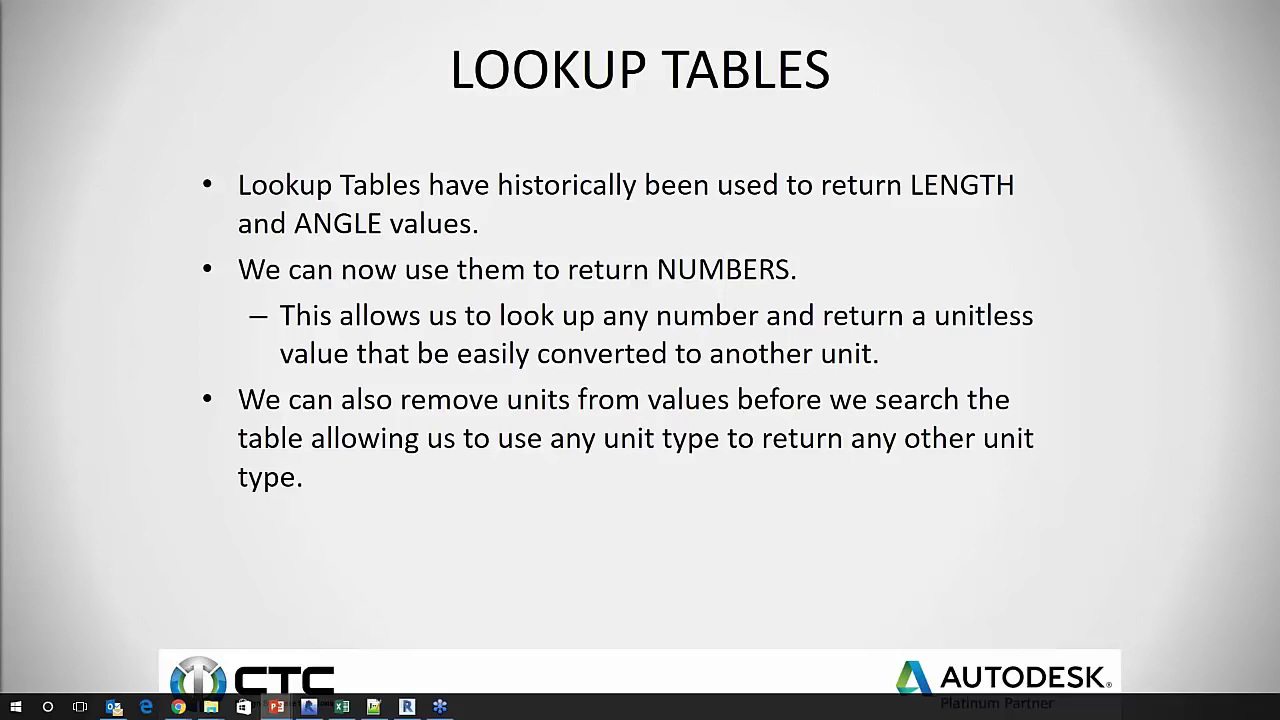
Switch to Notepad++ and examine the size_lookup arguments on line 1: Performance Table Name, "VELOCITY_PRESSURE", the default 0 and Ceiling Module.
{"action": "key", "text": "alt+Tab"}
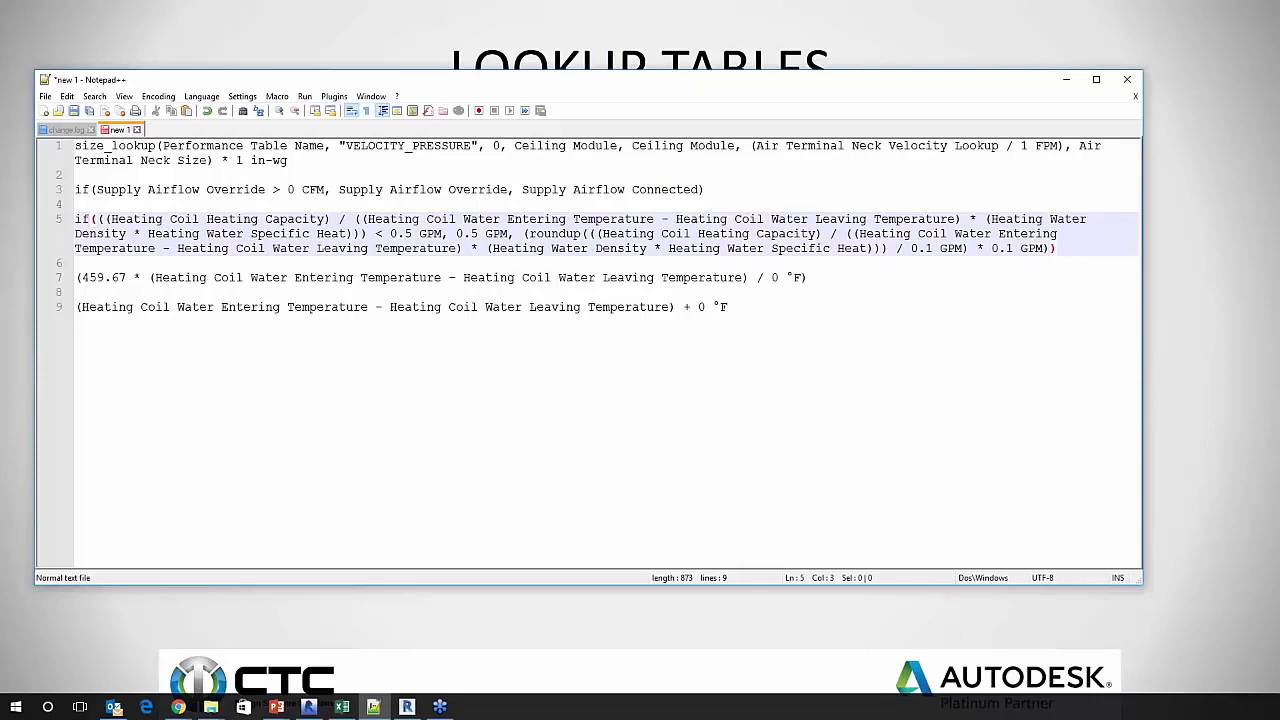
{"action": "left_click", "coordinate": [348, 155]}
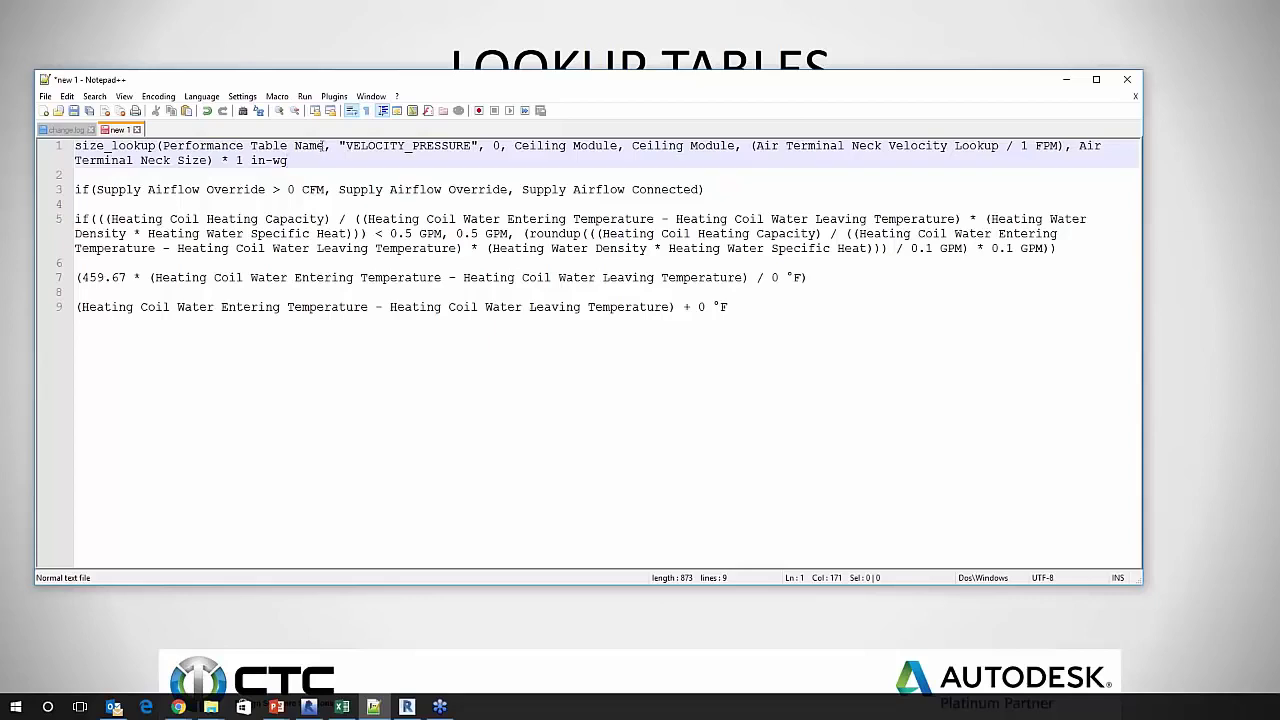
{"action": "left_click_drag", "start_coordinate": [321, 147], "coordinate": [162, 147]}
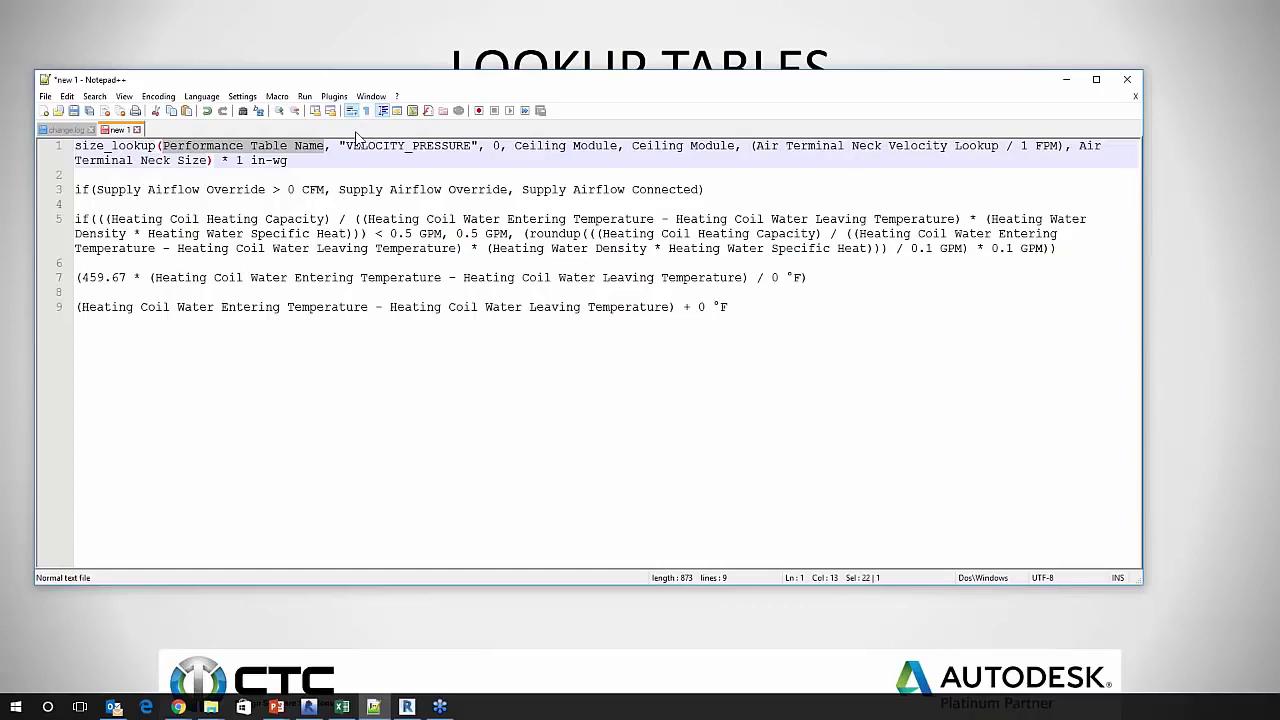
{"action": "left_click_drag", "start_coordinate": [345, 150], "coordinate": [473, 147]}
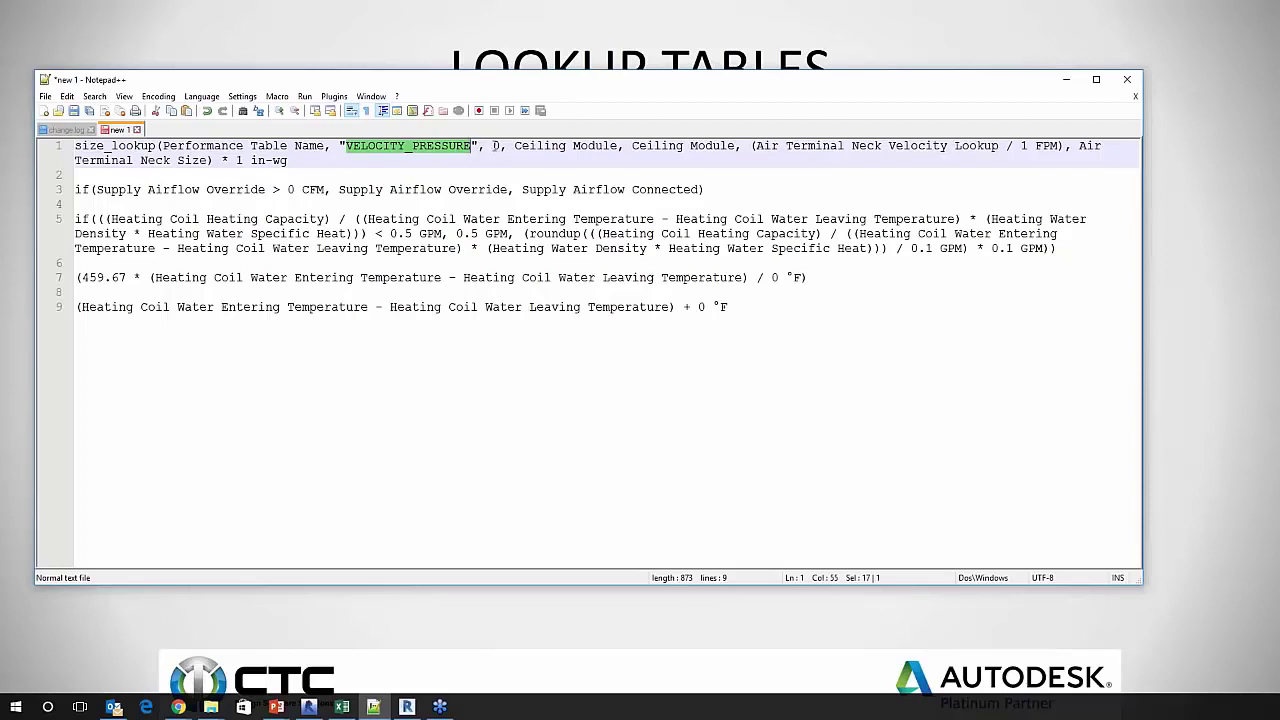
{"action": "left_click", "coordinate": [495, 147]}
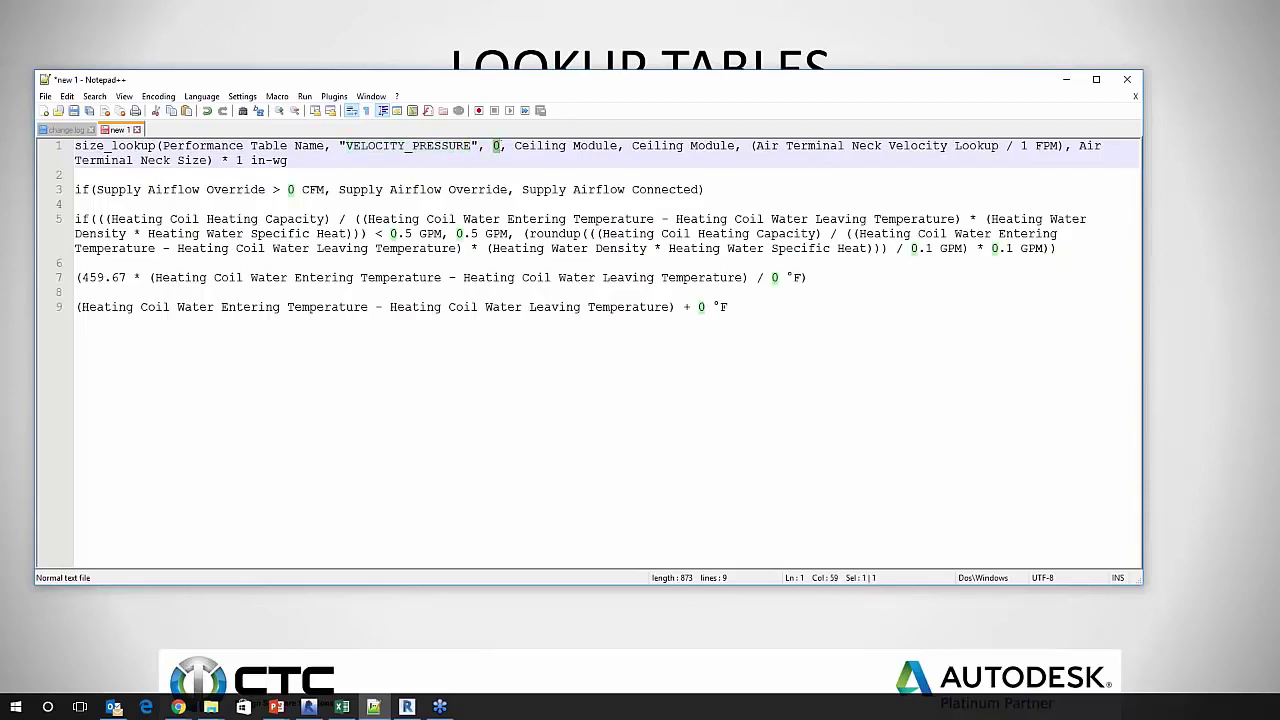
{"action": "key", "text": "Right"}
{"action": "left_click", "coordinate": [315, 161]}
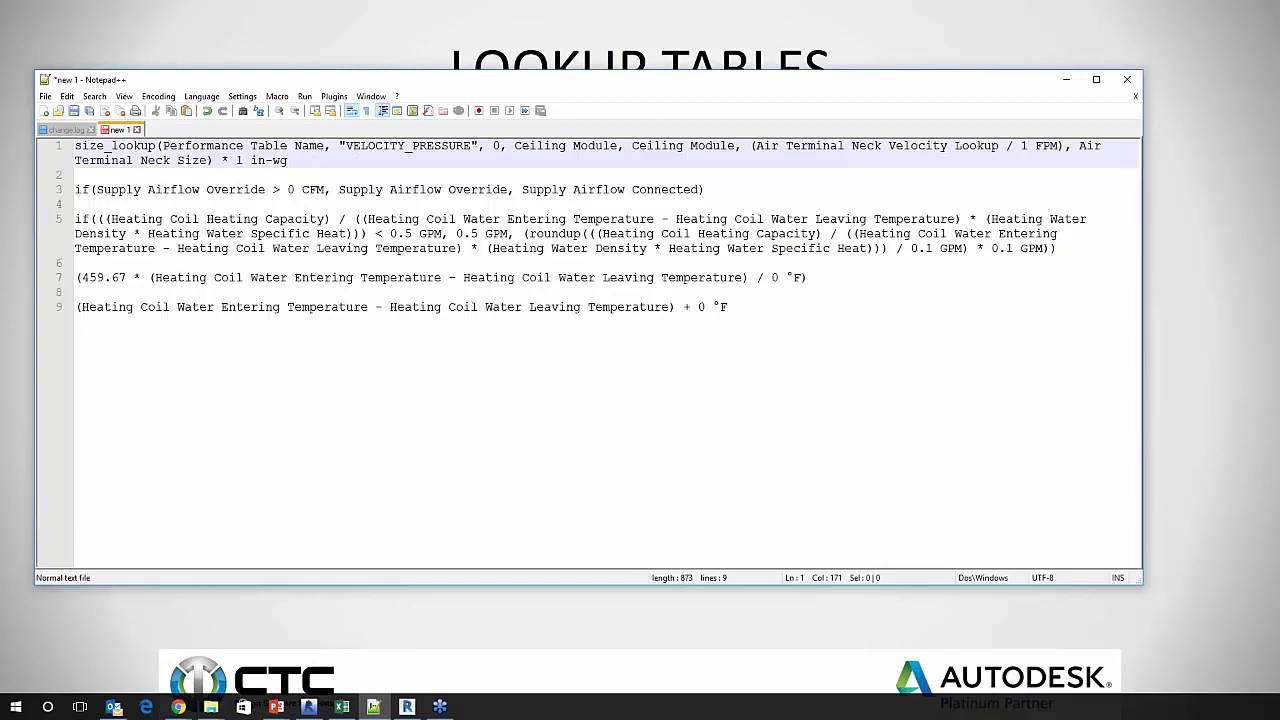
{"action": "left_click", "coordinate": [515, 146]}
Switch to Titus_TMSA Performance Data.csv in Excel and inspect columns A and B, moving the window clear of the size_lookup formula.
{"action": "key", "text": "alt+Tab"}
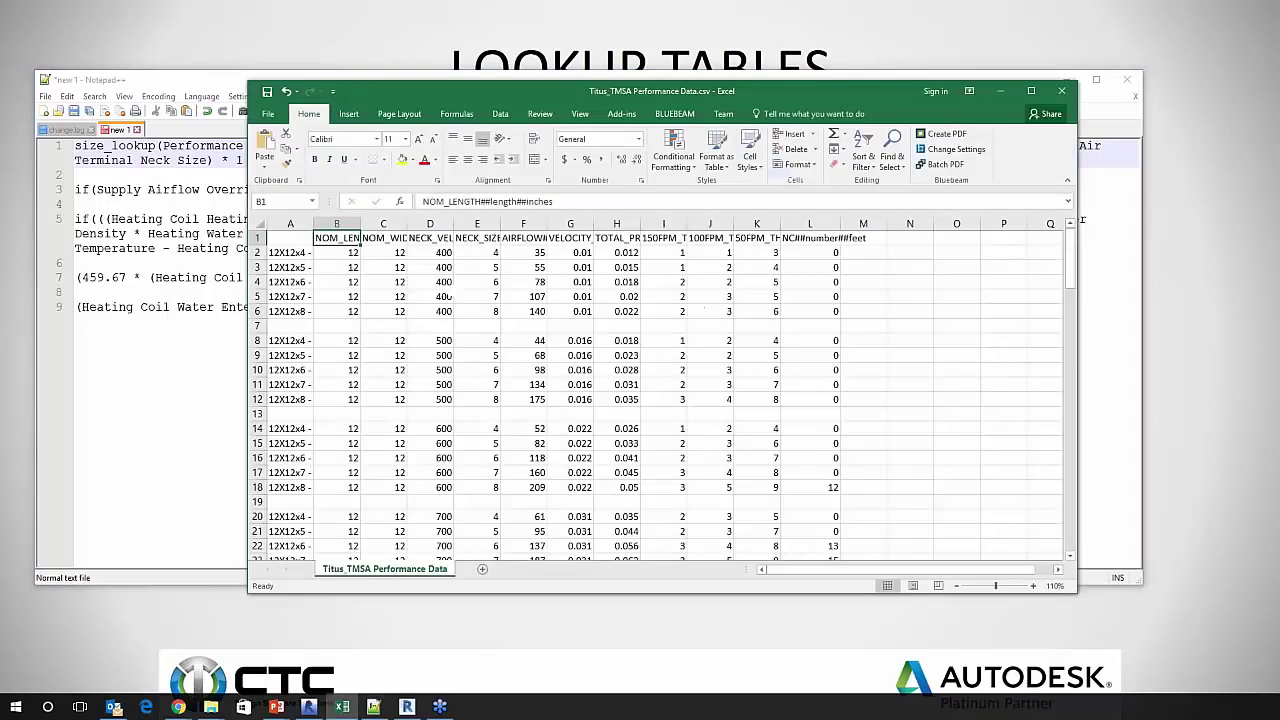
{"action": "left_click", "coordinate": [290, 223]}
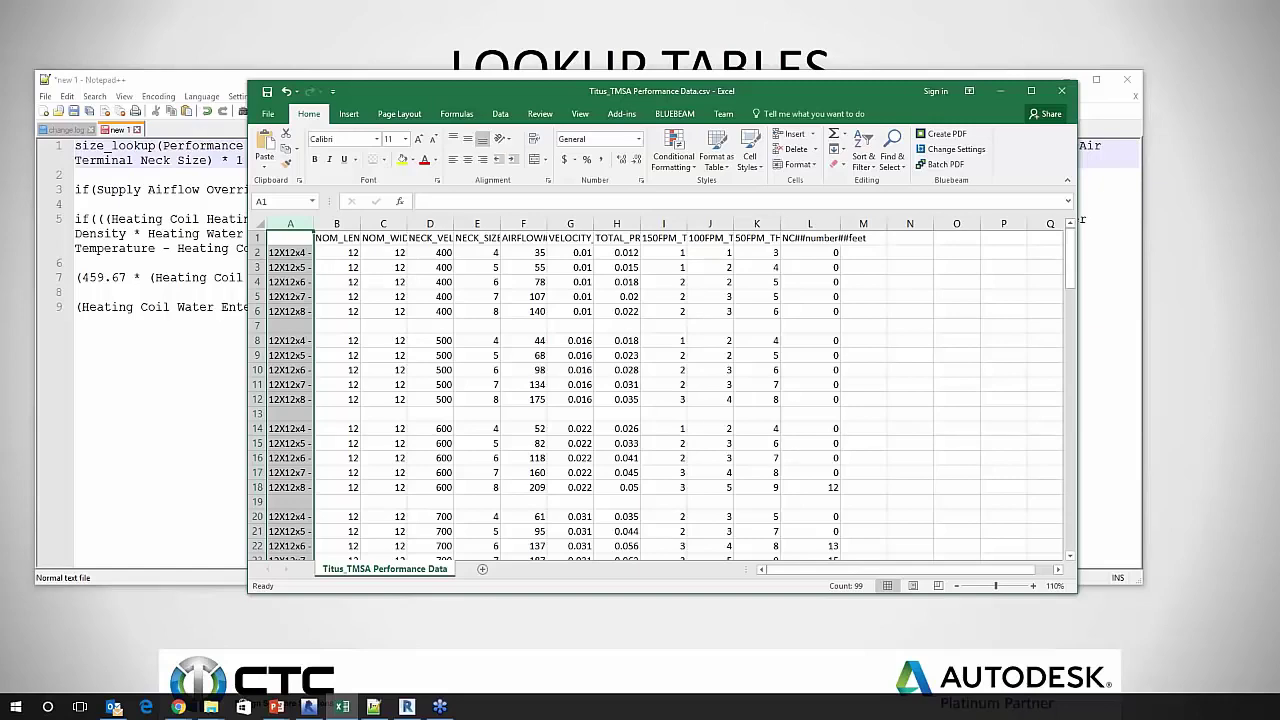
{"action": "left_click", "coordinate": [336, 223]}
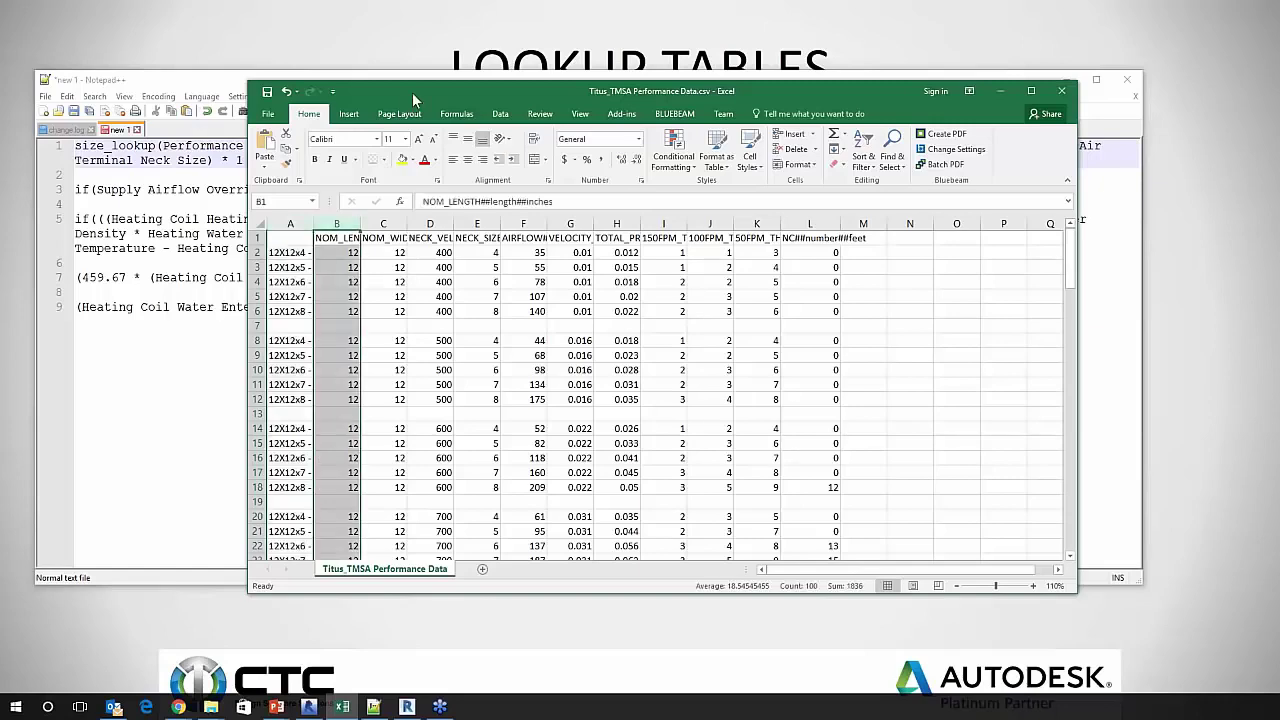
{"action": "left_click_drag", "start_coordinate": [414, 88], "coordinate": [413, 181]}
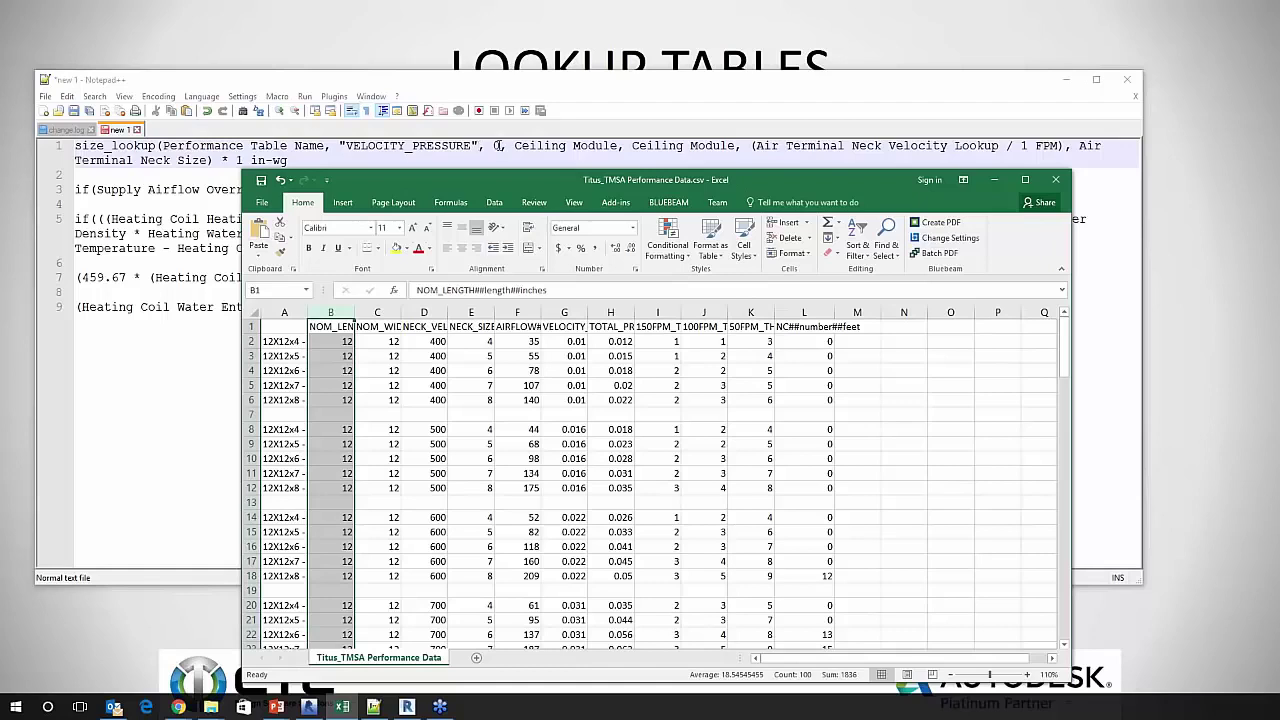
Compare the size_lookup arguments with the spreadsheet's neck velocity and neck size columns and the velocity pressure value in G3.
{"action": "left_click", "coordinate": [543, 146]}
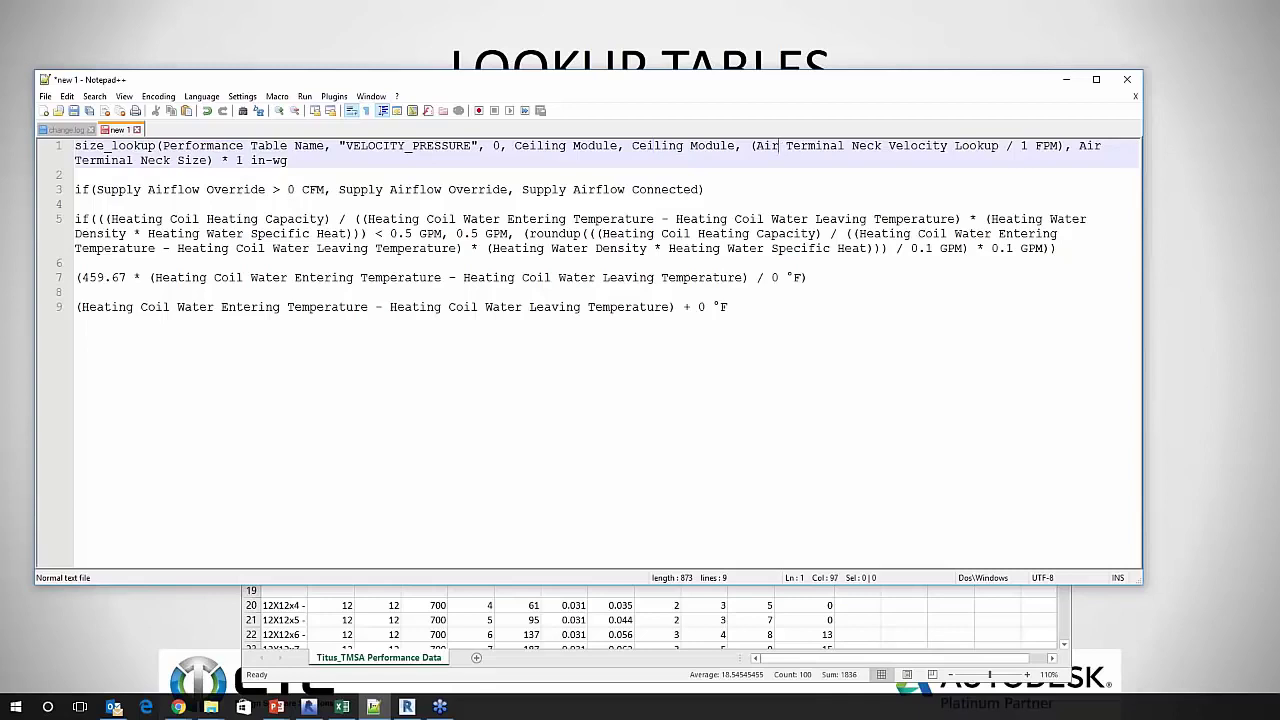
{"action": "left_click", "coordinate": [585, 660]}
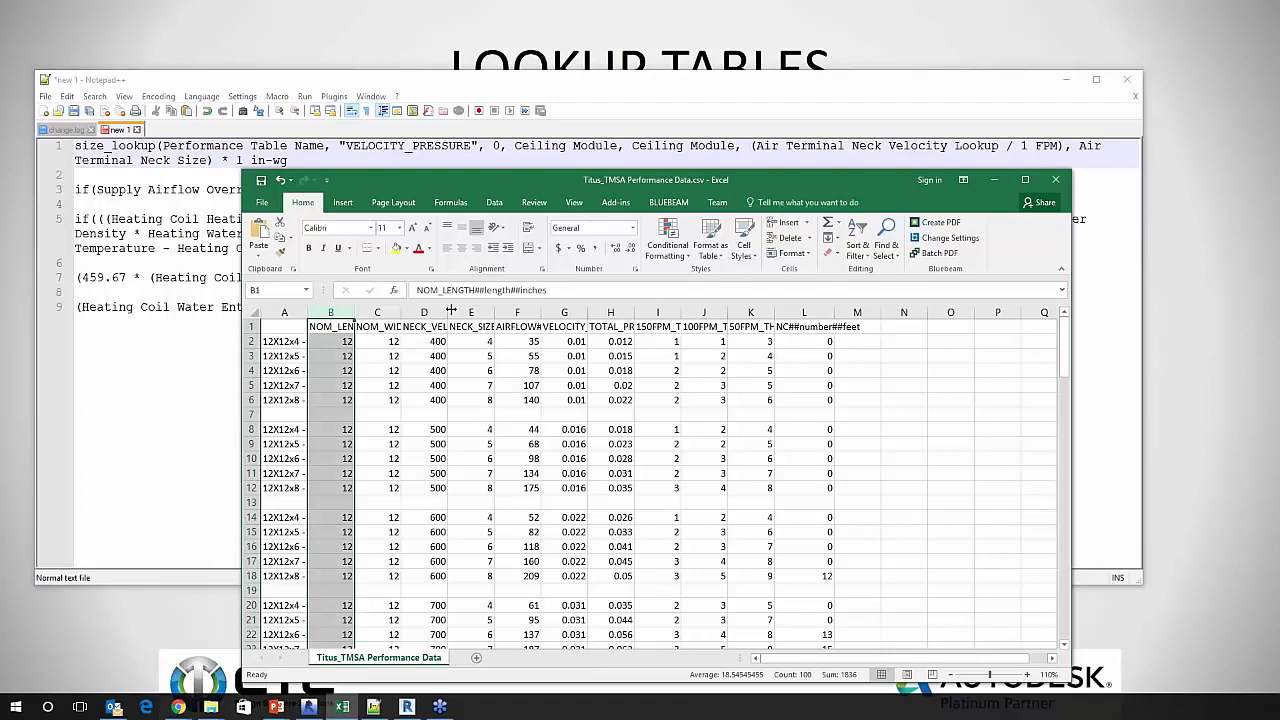
{"action": "left_click", "coordinate": [437, 311]}
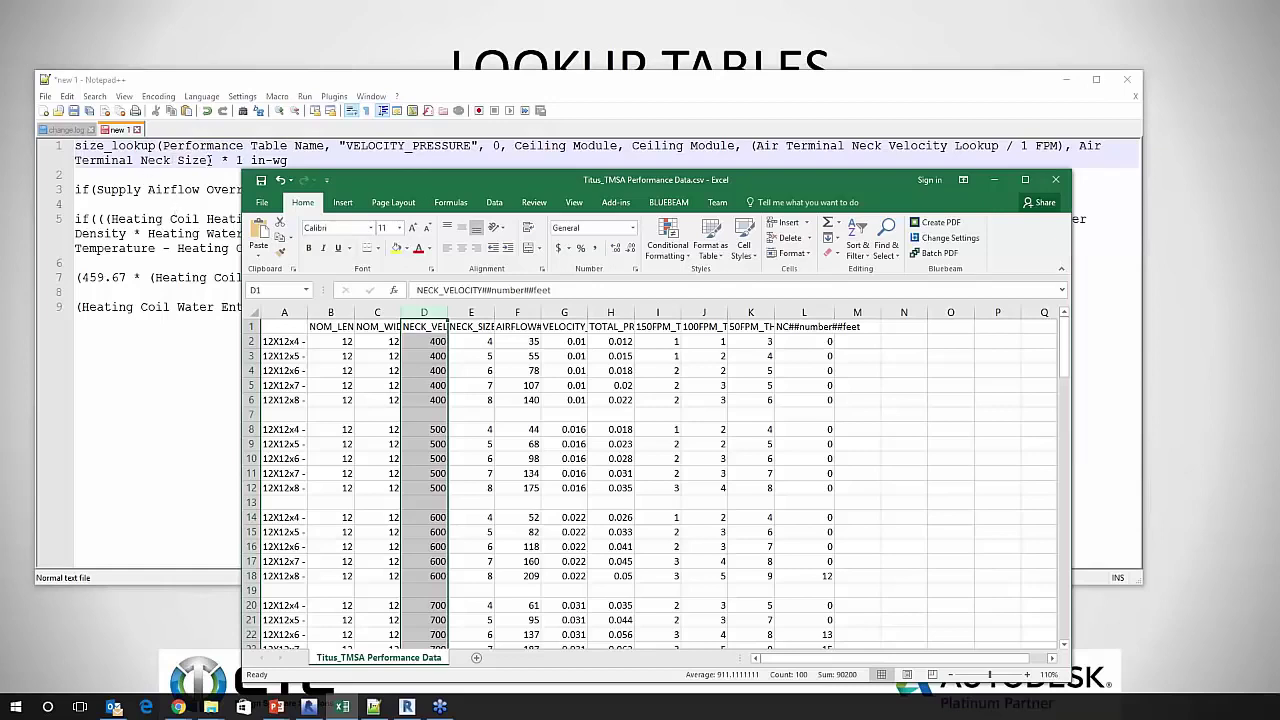
{"action": "left_click", "coordinate": [474, 310]}
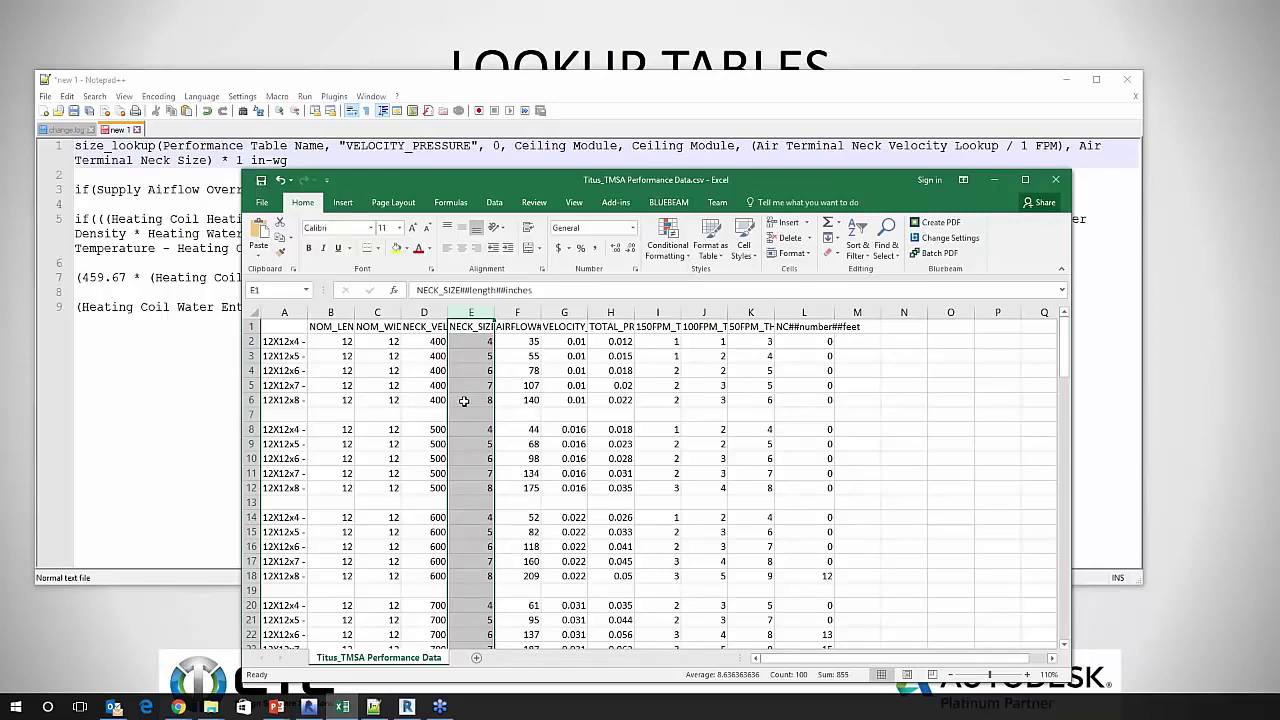
{"action": "left_click", "coordinate": [549, 356]}
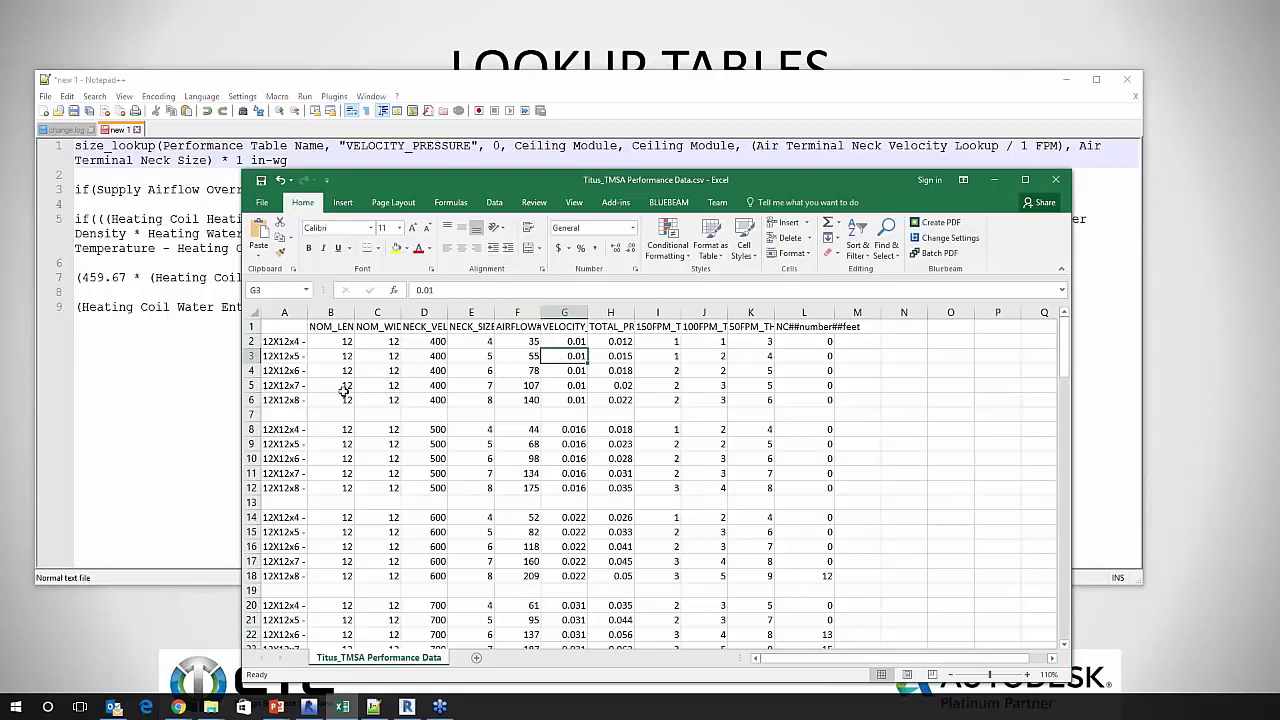
Return to Notepad++ by way of the slides and spreadsheet, and highlight "* 1 in-wg" at the end of the size_lookup formula.
{"action": "key", "text": "alt+Tab"}
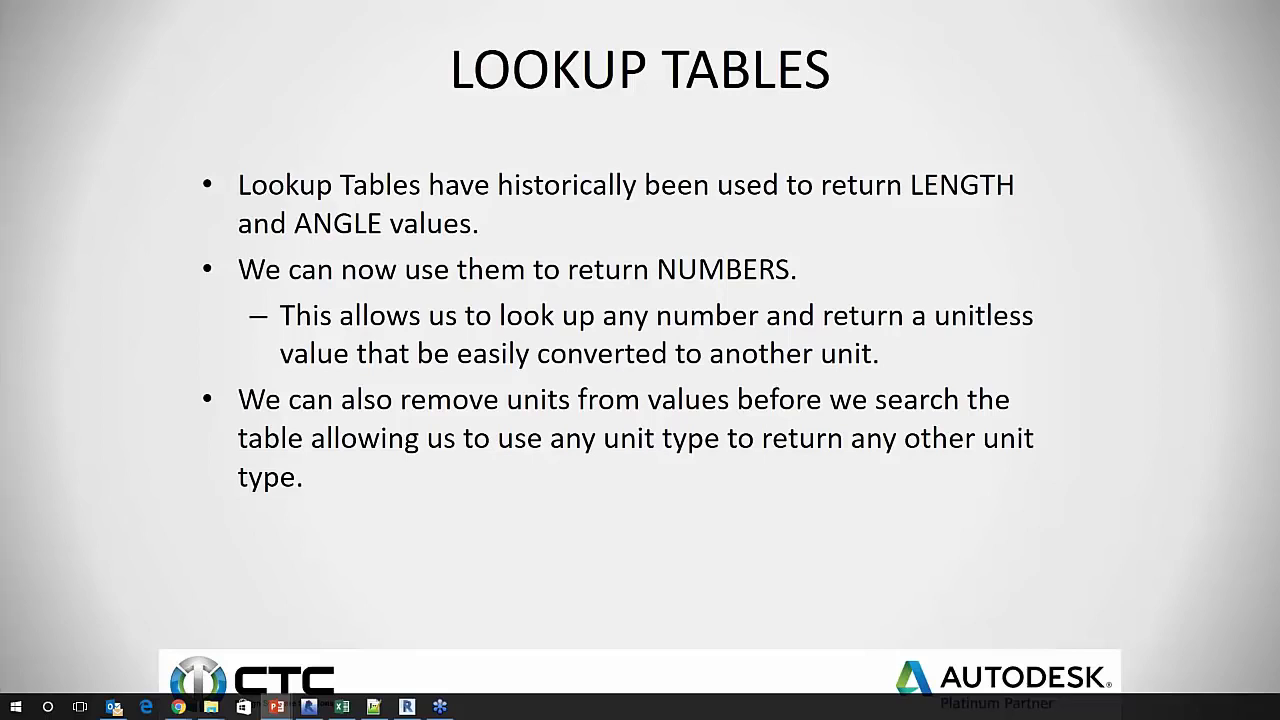
{"action": "key", "text": "alt+Tab"}
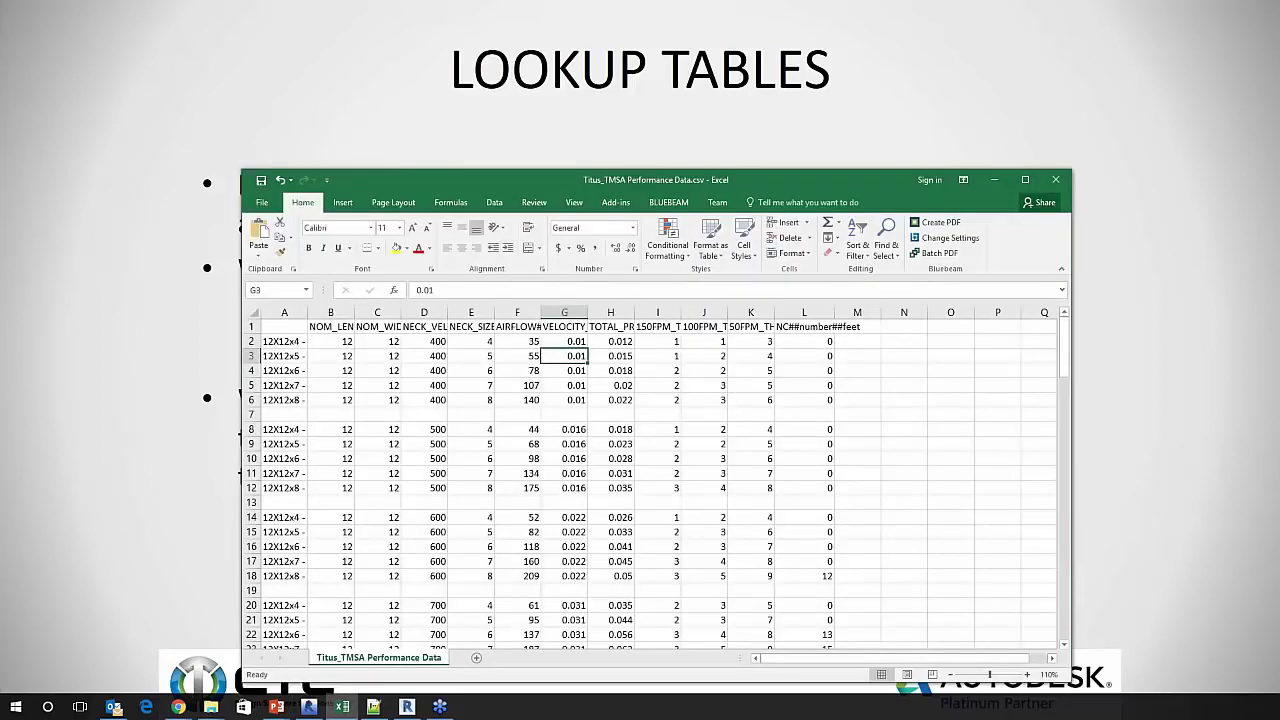
{"action": "key", "text": "alt+Tab"}
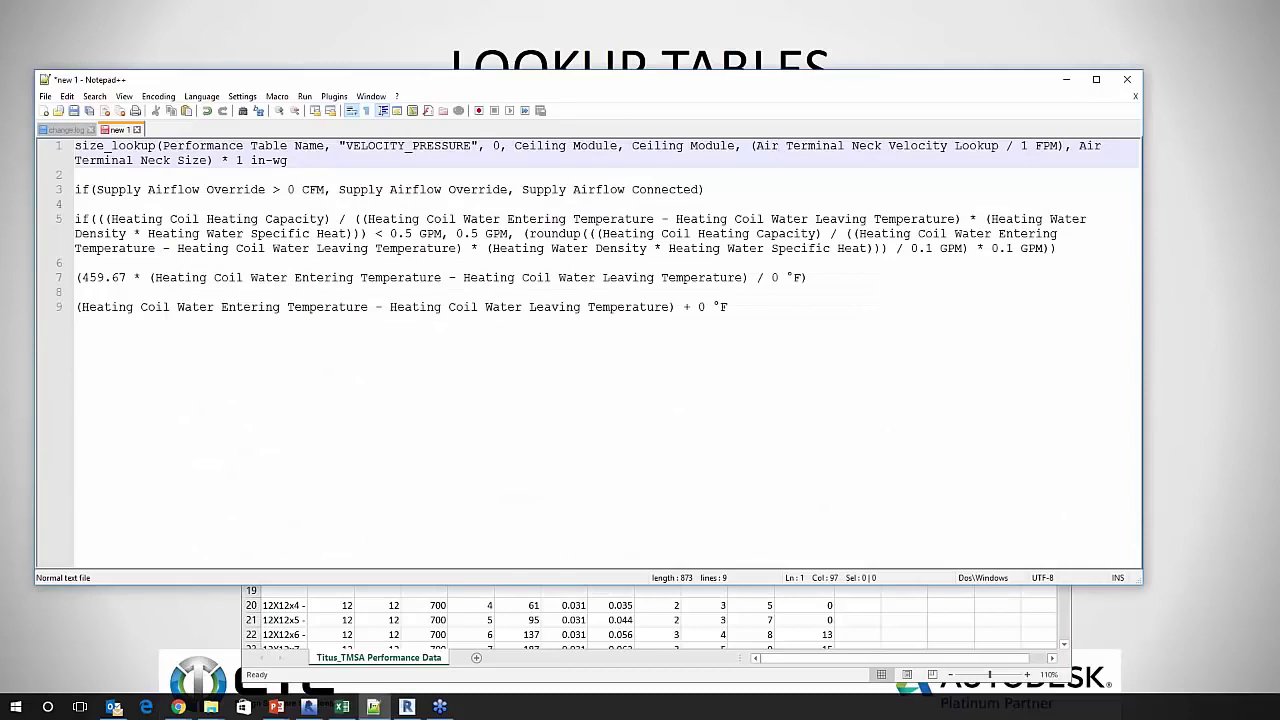
{"action": "mouse_move", "coordinate": [289, 161]}
{"action": "left_mouse_down"}
{"action": "mouse_move", "coordinate": [222, 162]}
{"action": "mouse_move", "coordinate": [289, 162]}
{"action": "left_mouse_up"}
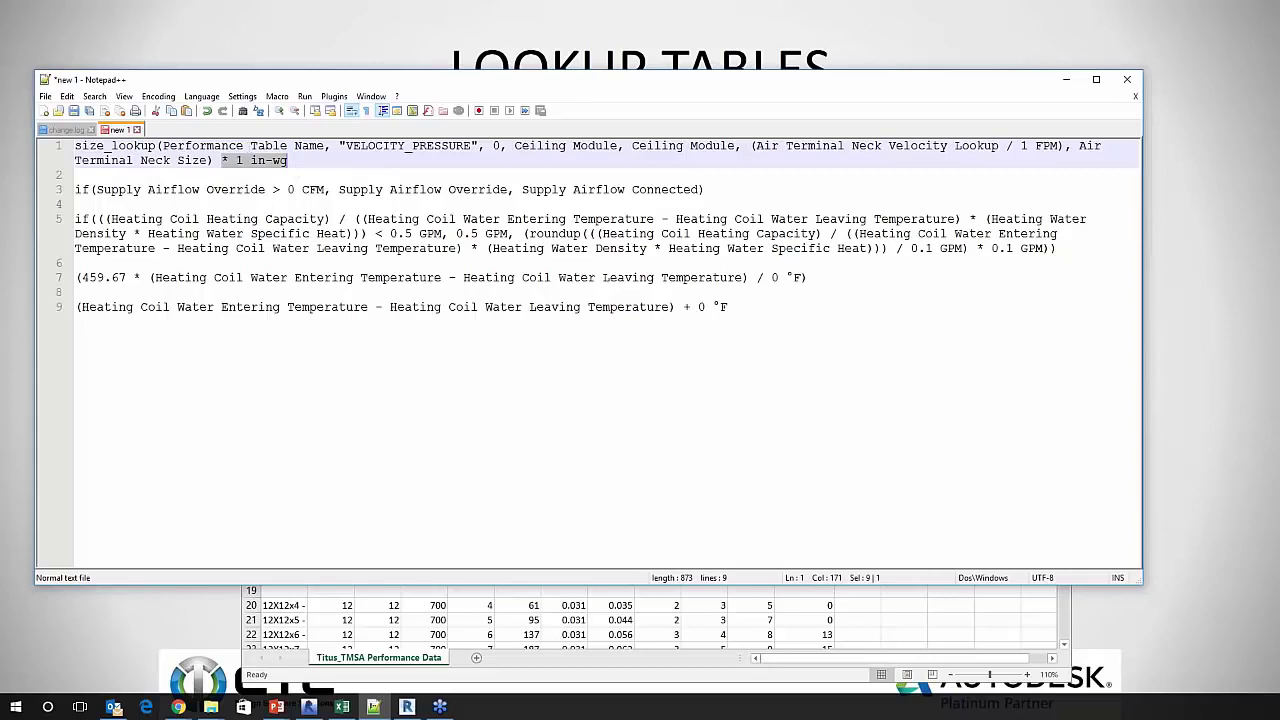
Switch back to the presentation and advance to the Lookup Table Example slide.
{"action": "key", "text": "alt+Tab"}
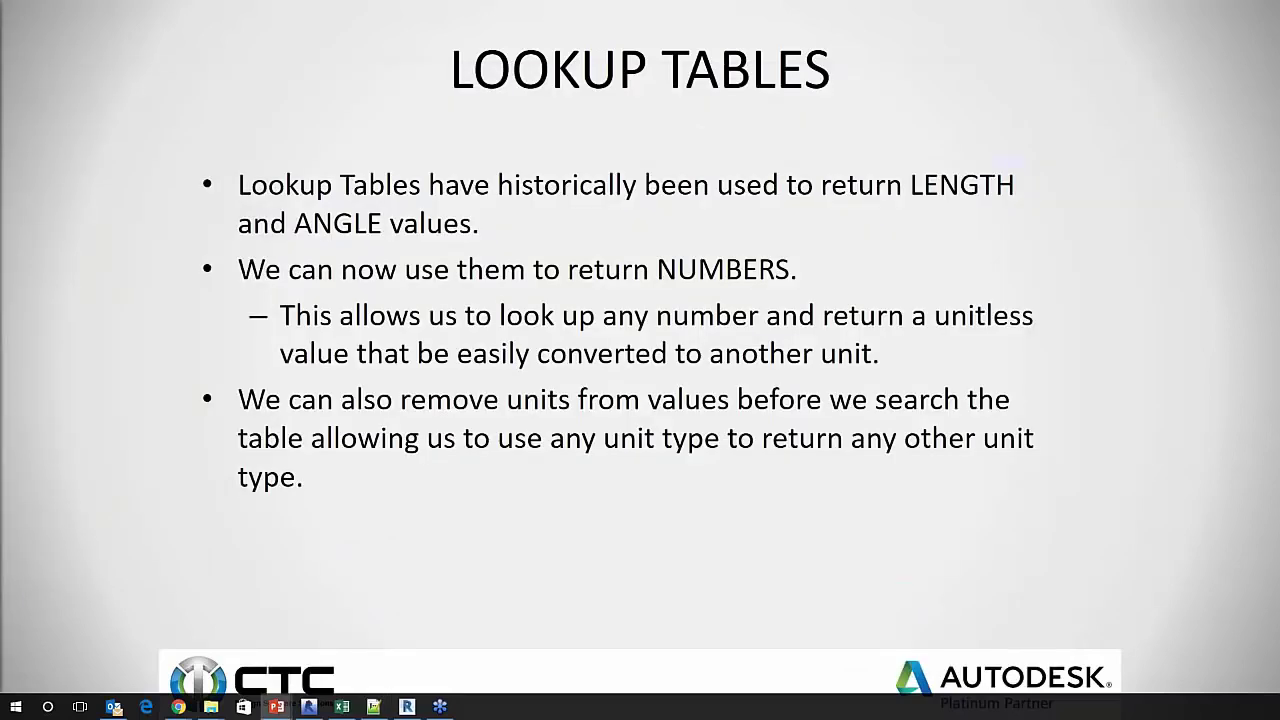
{"action": "key", "text": "Right"}
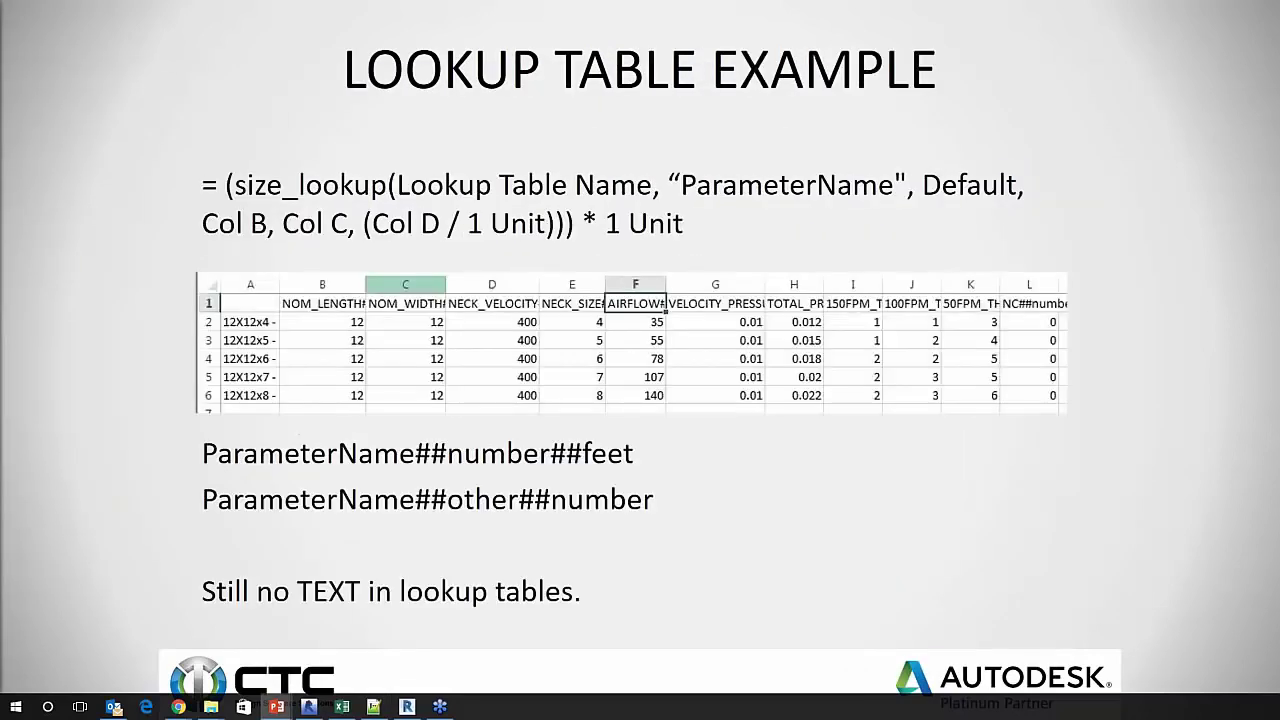
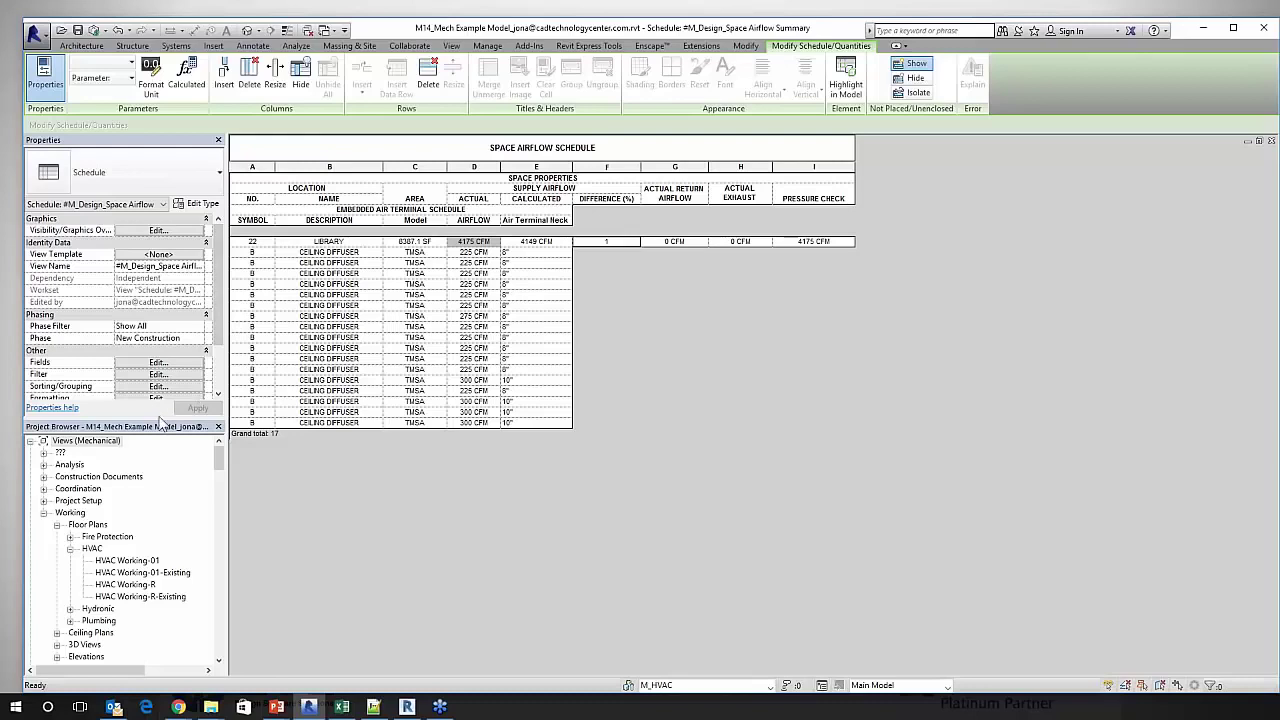
Examine the Space Airflow schedule's embedded schedule settings in Revit, including the scheduled fields of the Air Terminals category, leaving them unedited.
{"action": "left_click_drag", "start_coordinate": [160, 422], "coordinate": [152, 464]}
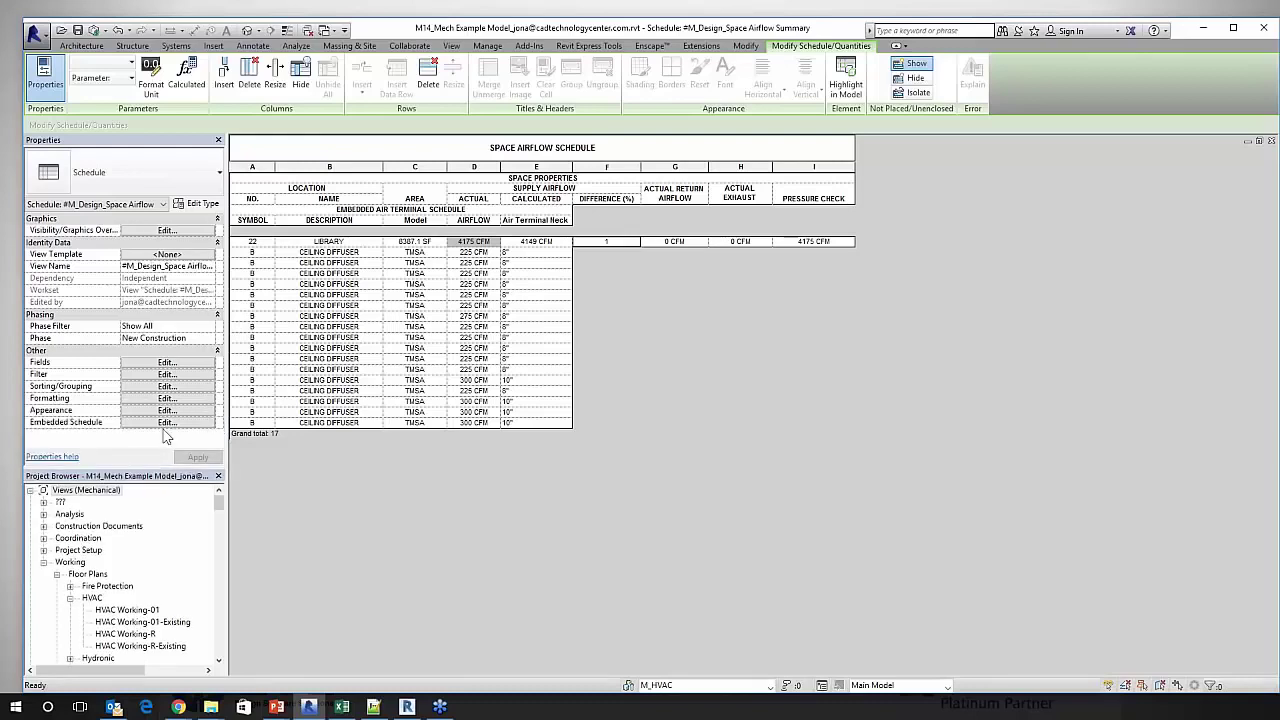
{"action": "left_click", "coordinate": [168, 422]}
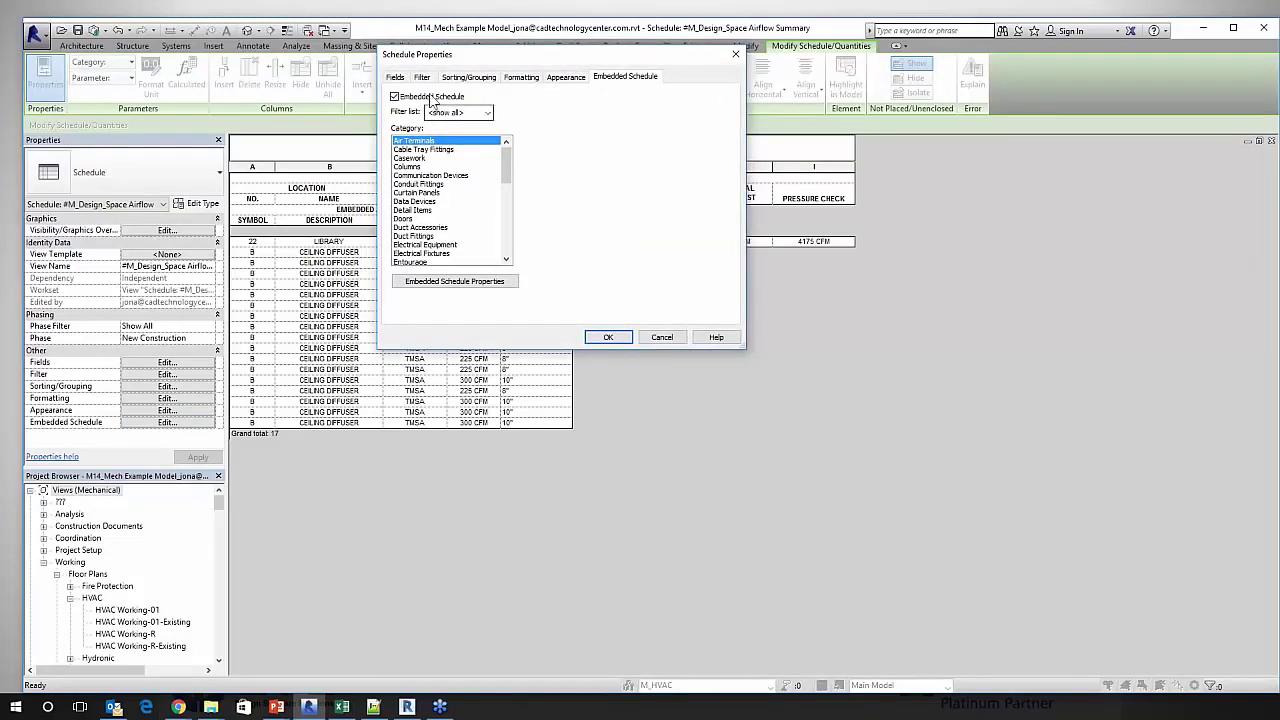
{"action": "left_click", "coordinate": [398, 77]}
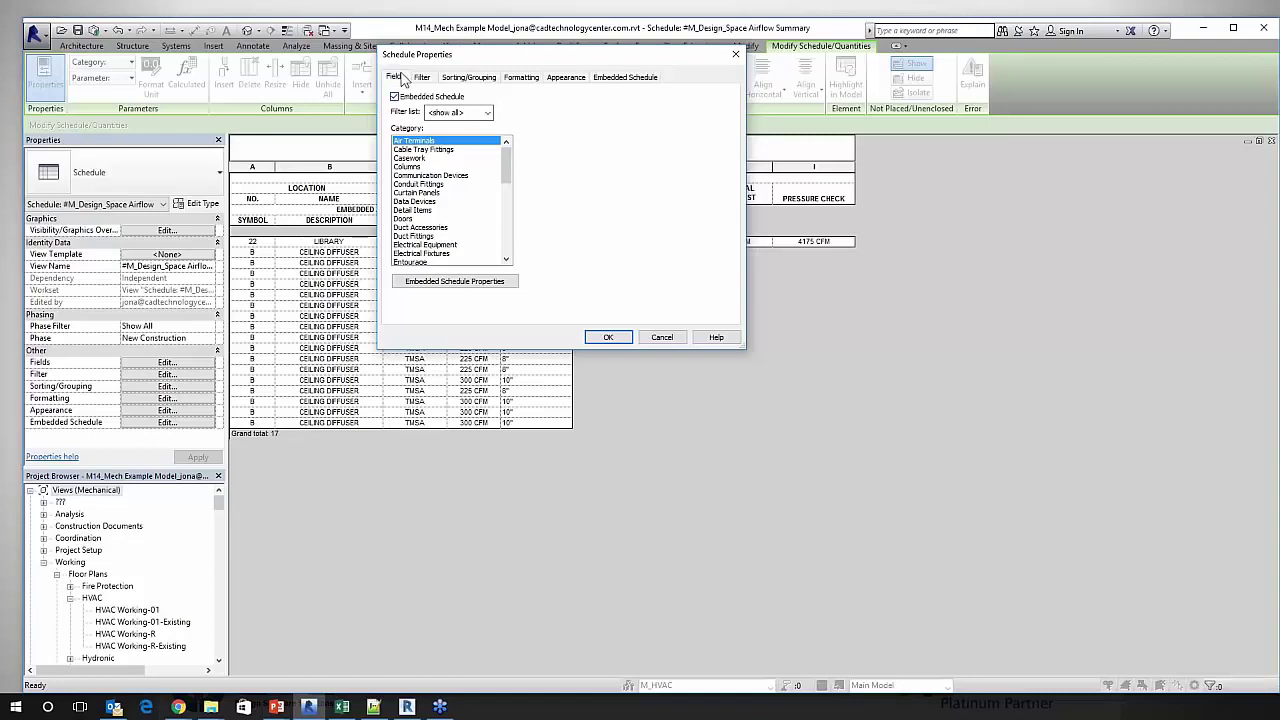
{"action": "left_click", "coordinate": [621, 78]}
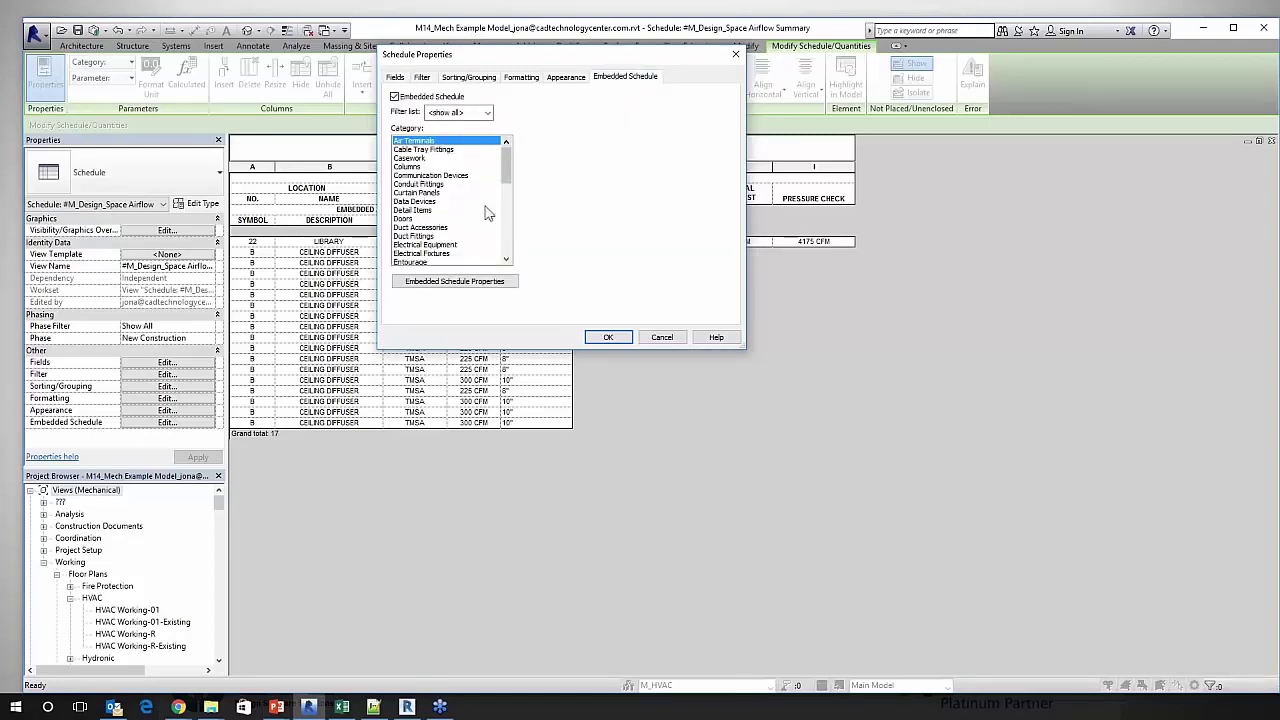
{"action": "left_click", "coordinate": [489, 282]}
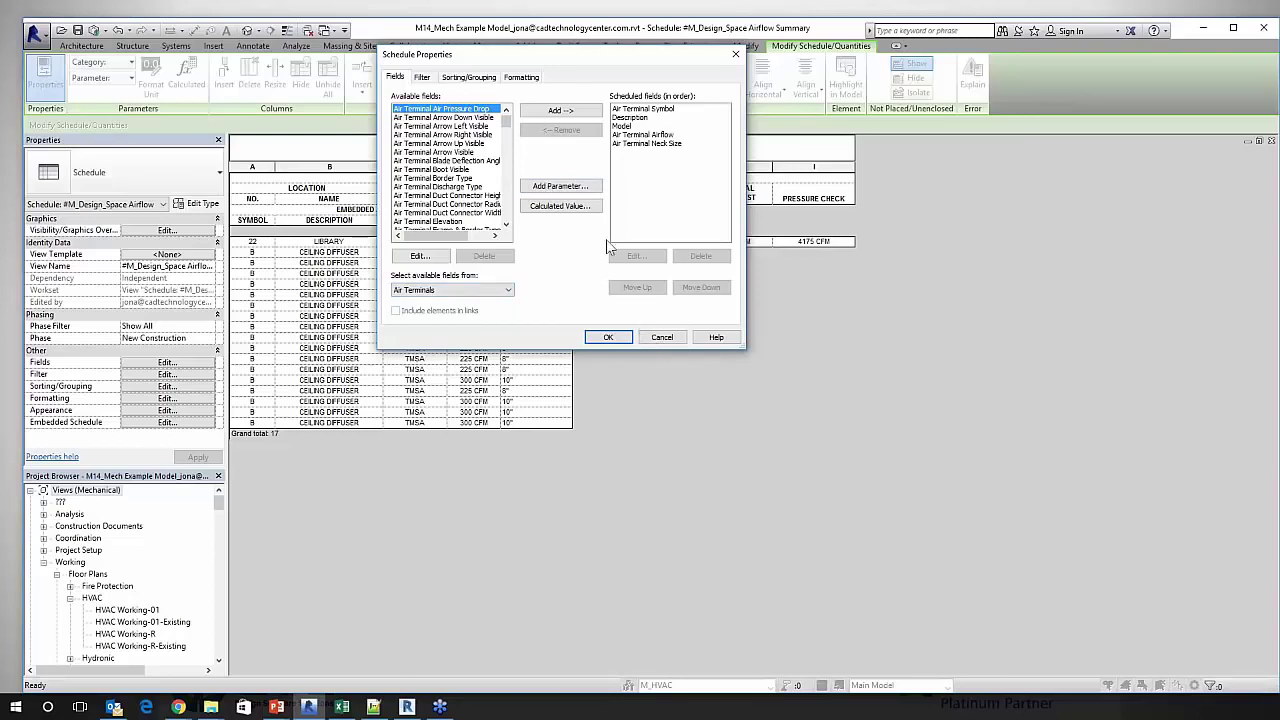
{"action": "left_click", "coordinate": [662, 337]}
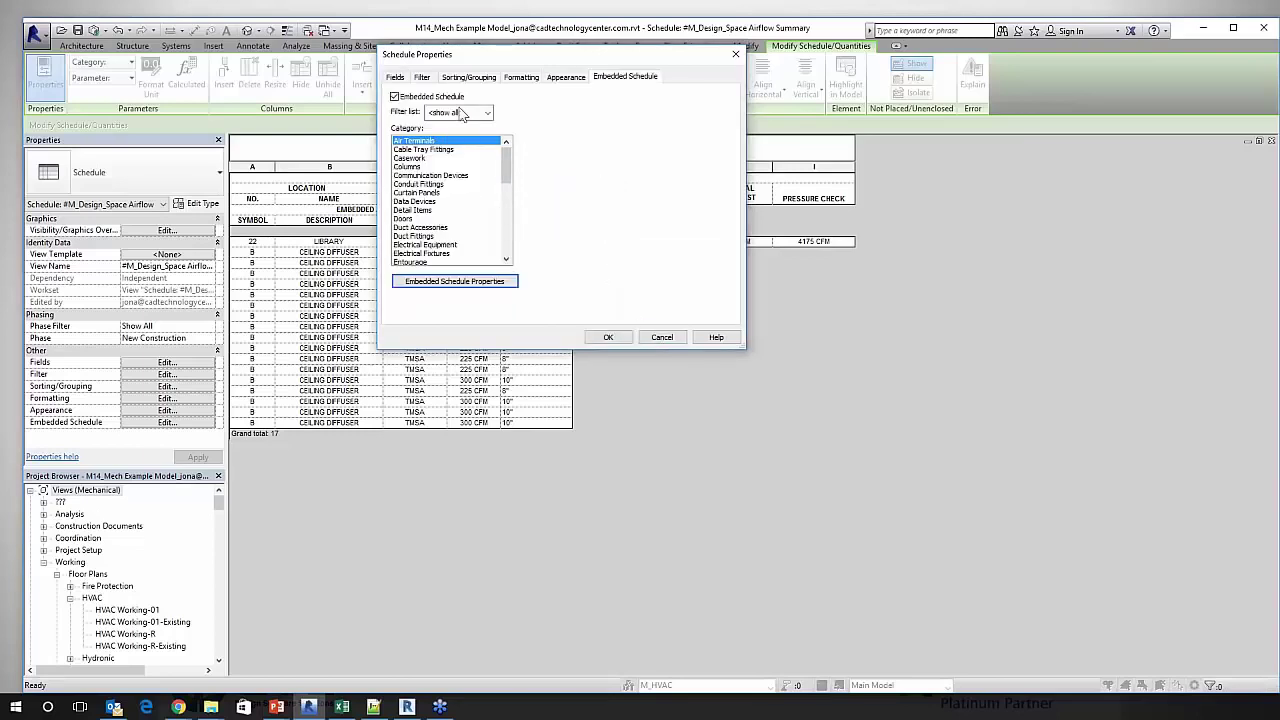
Start a new calculated value in the space schedule's fields and insert the Area field into its formula.
{"action": "left_click", "coordinate": [396, 78]}
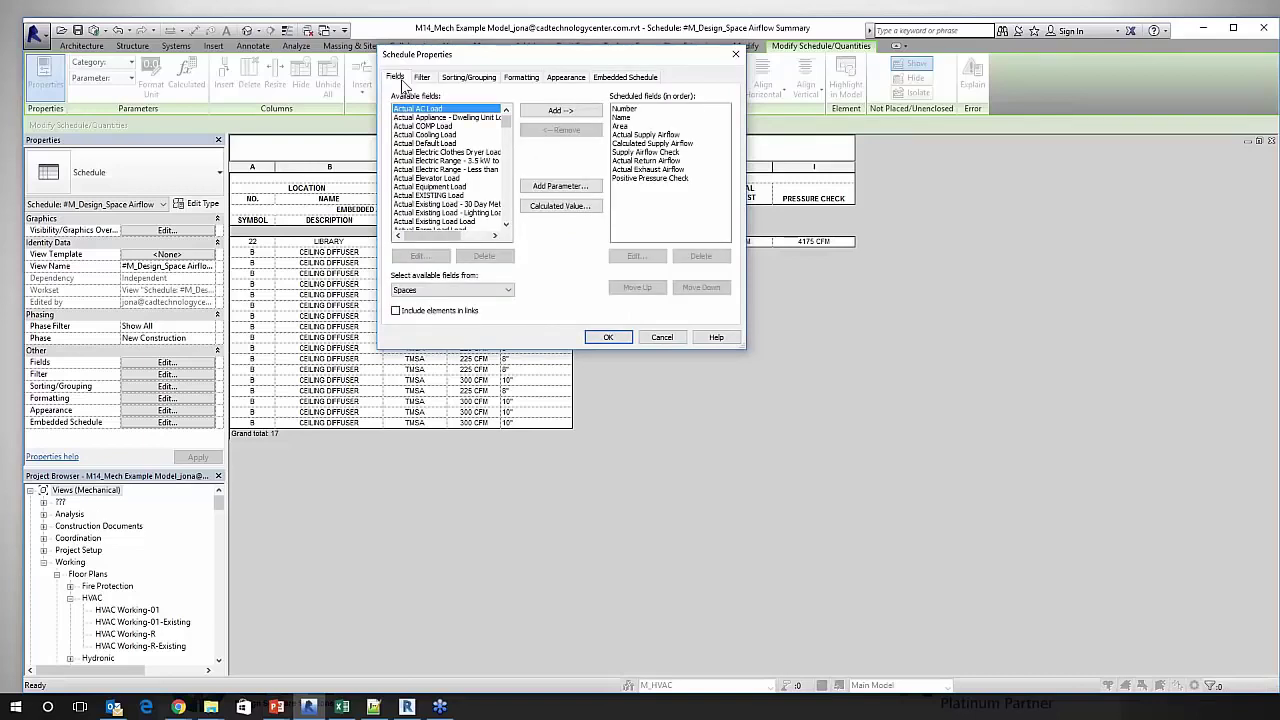
{"action": "left_click", "coordinate": [548, 192]}
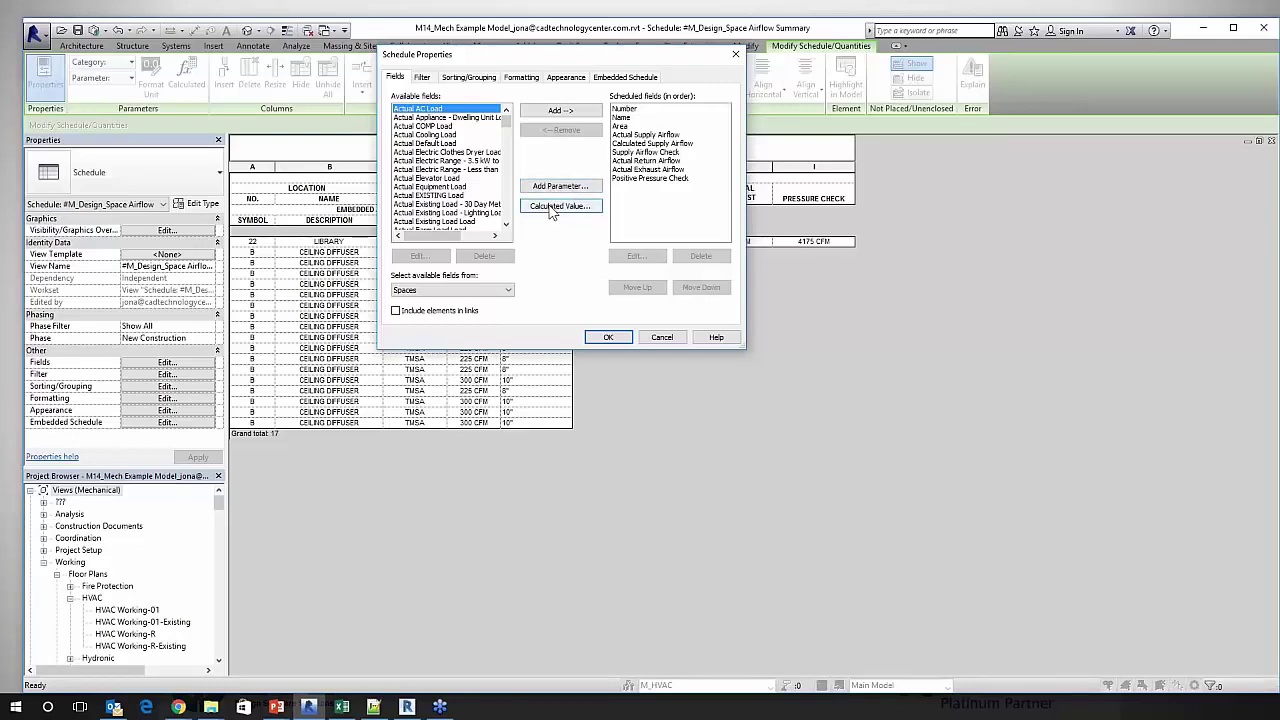
{"action": "left_click", "coordinate": [549, 209]}
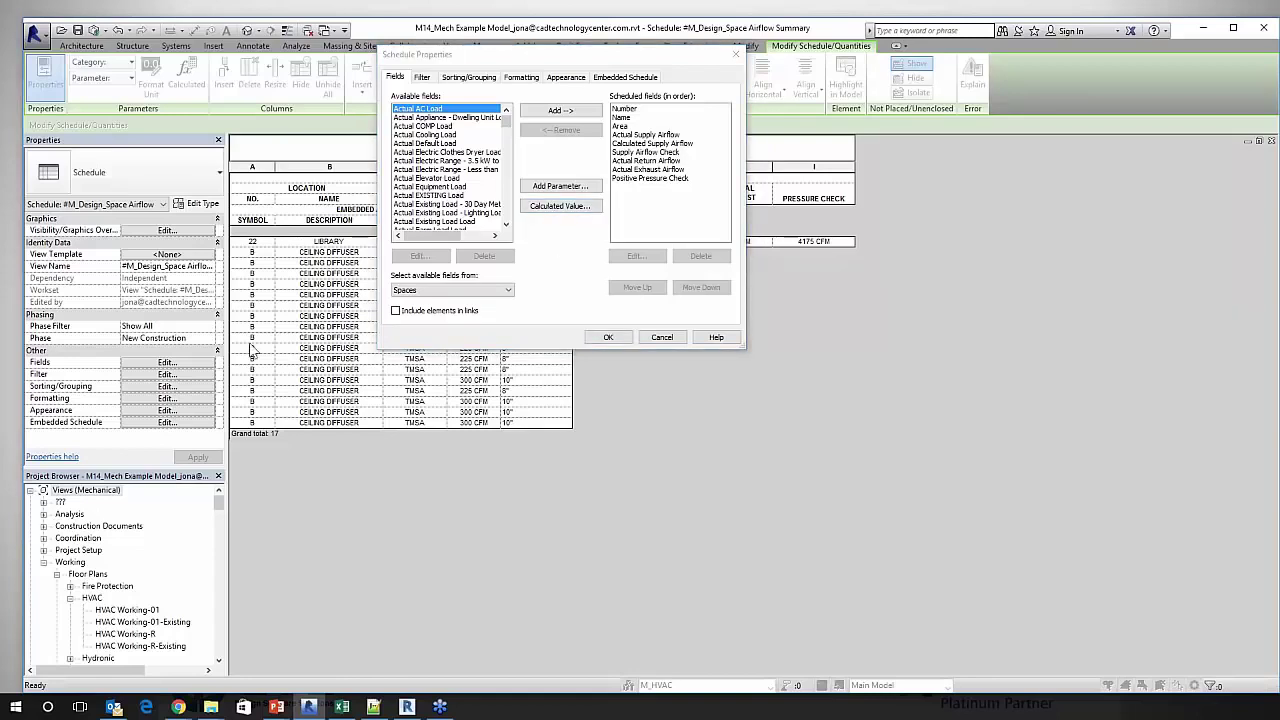
{"action": "left_click_drag", "start_coordinate": [526, 55], "coordinate": [957, 238]}
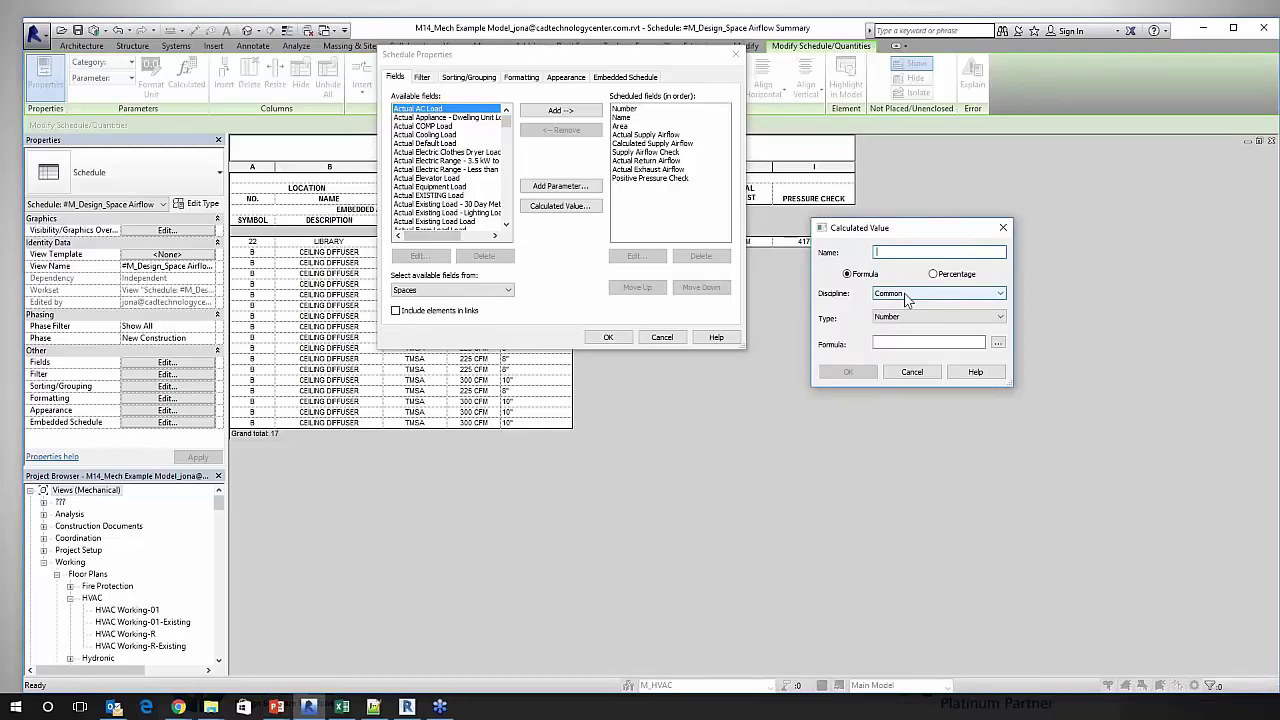
{"action": "left_click", "coordinate": [905, 345]}
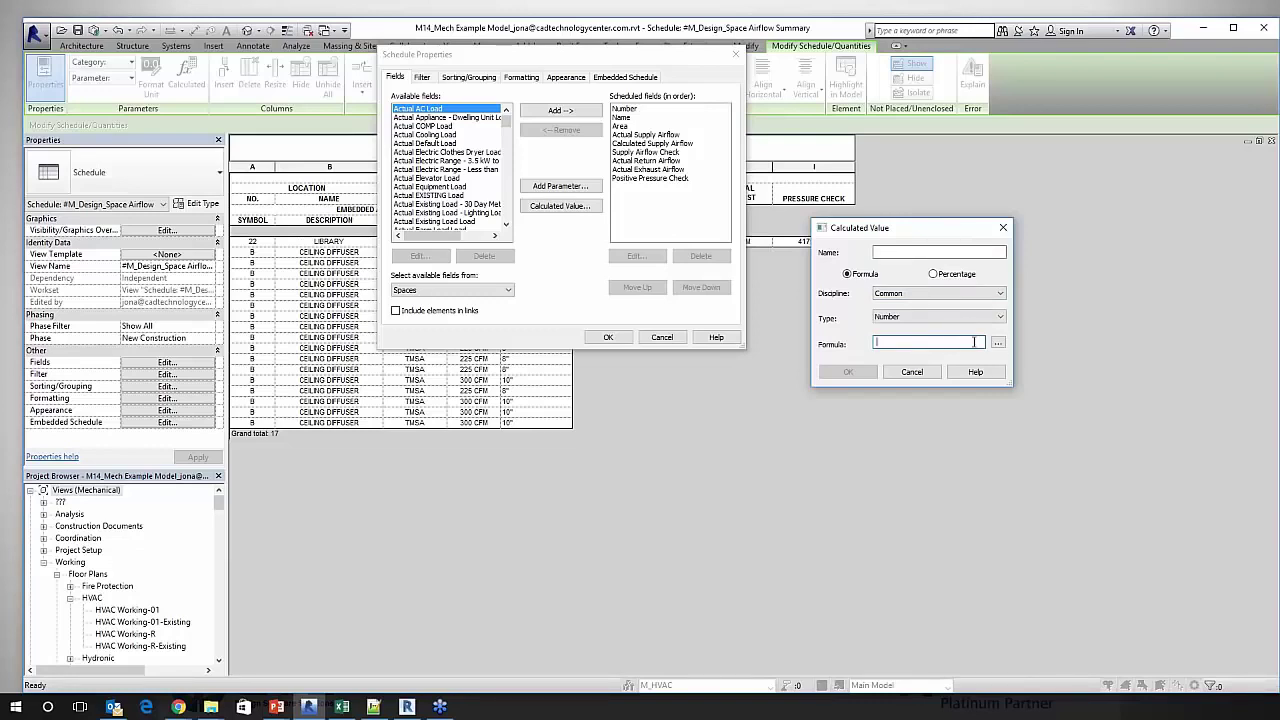
{"action": "left_click", "coordinate": [998, 344]}
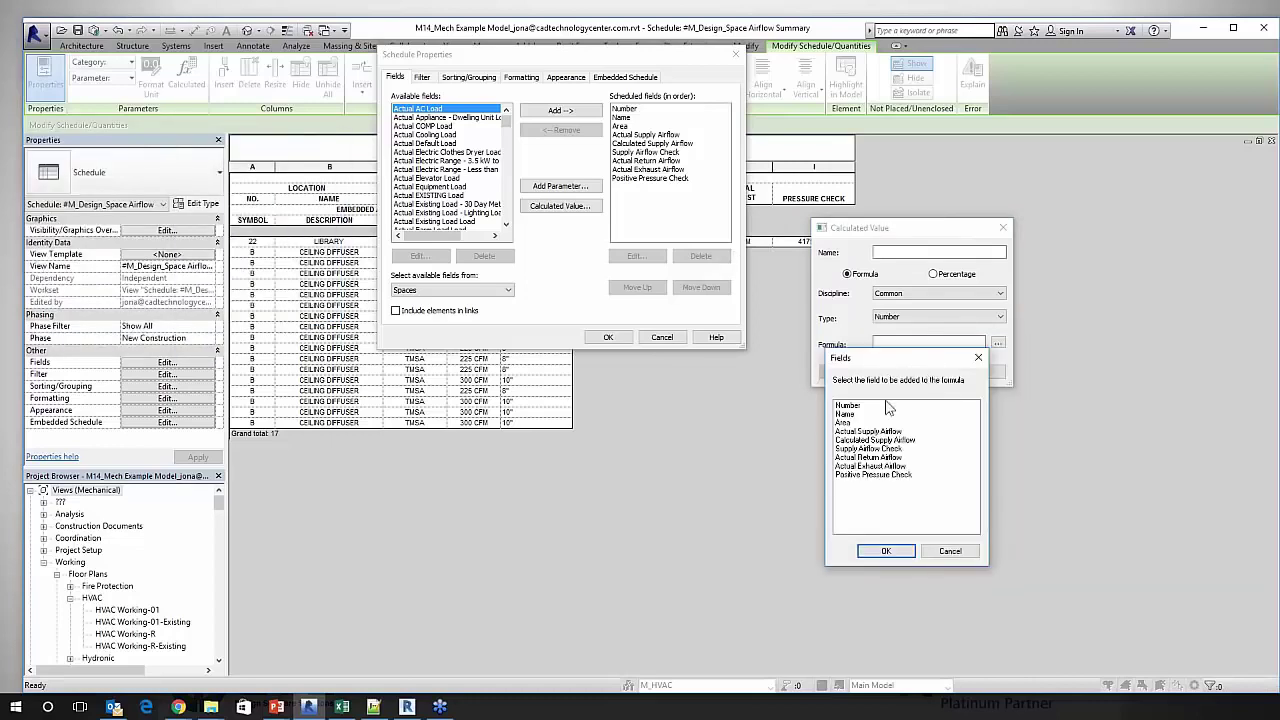
{"action": "left_click", "coordinate": [845, 423]}
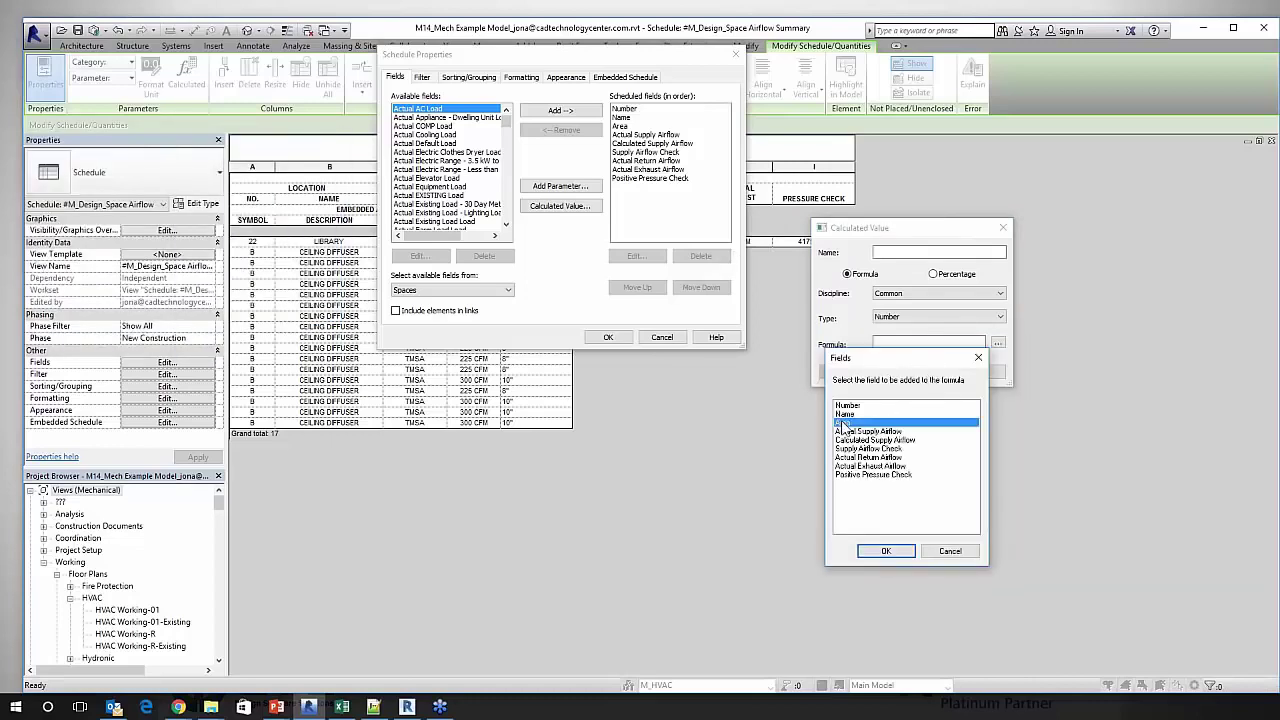
{"action": "left_click", "coordinate": [884, 551]}
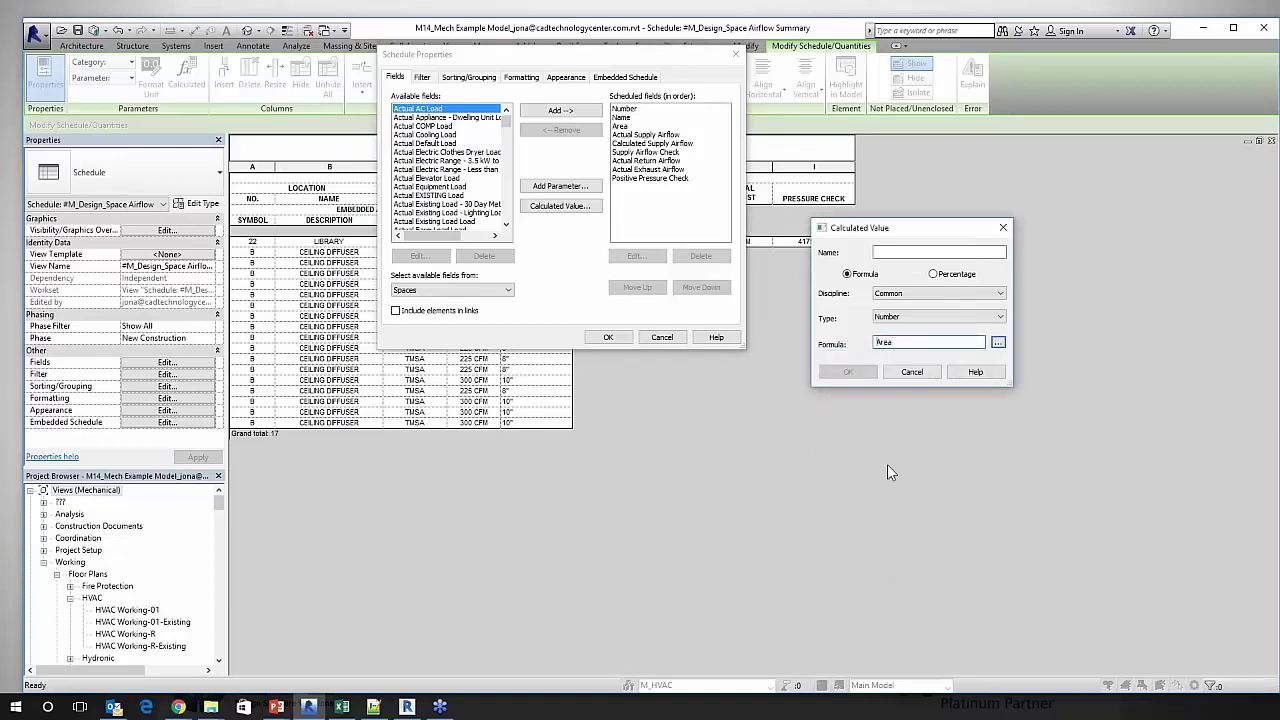
Complete the calculated value's formula as (Area/1)/(Actual Supply Airflow/1 CFM), adding the Actual Supply Airflow field.
{"action": "type", "text": "(Area/1"}
{"action": "left_click", "coordinate": [998, 342]}
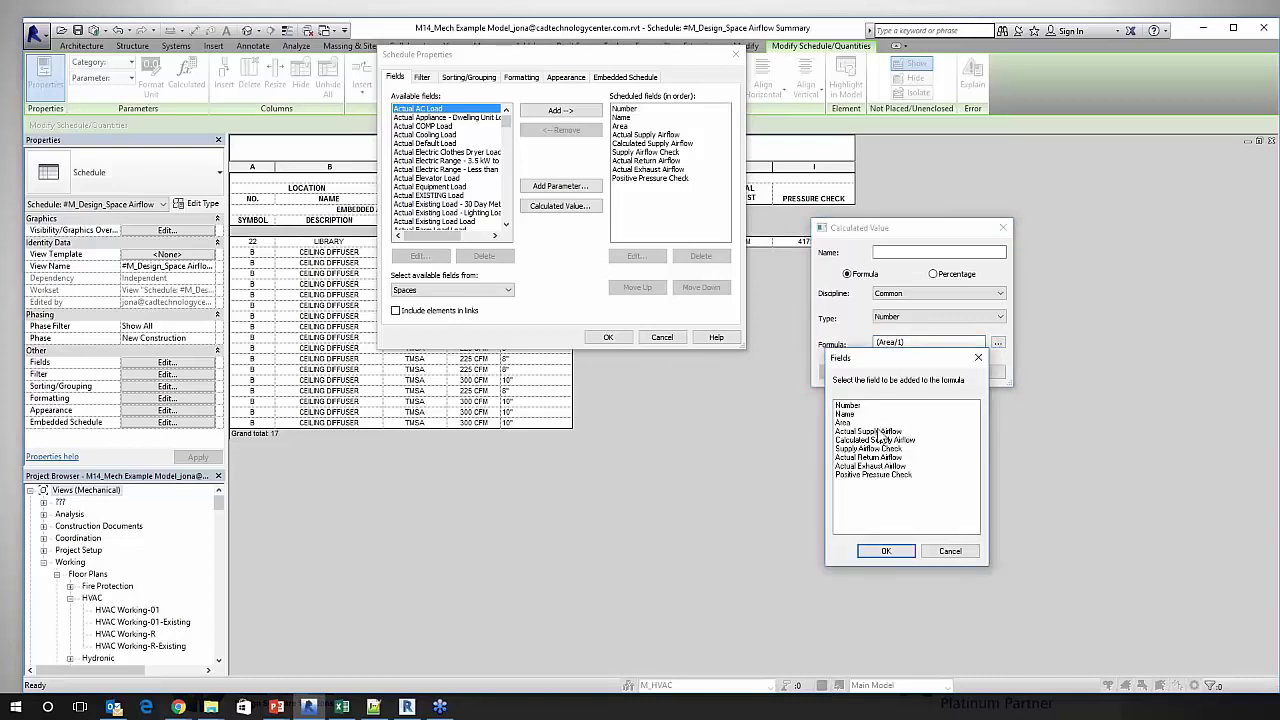
{"action": "left_click", "coordinate": [879, 431]}
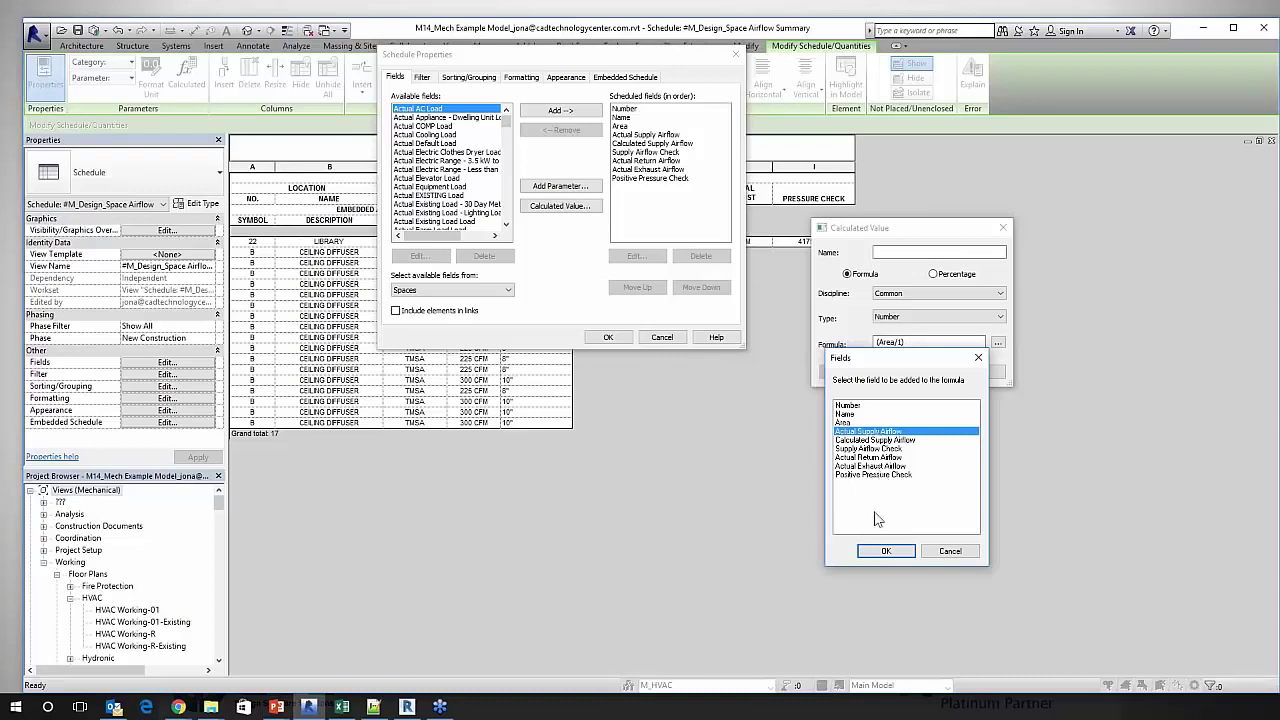
{"action": "left_click", "coordinate": [878, 551]}
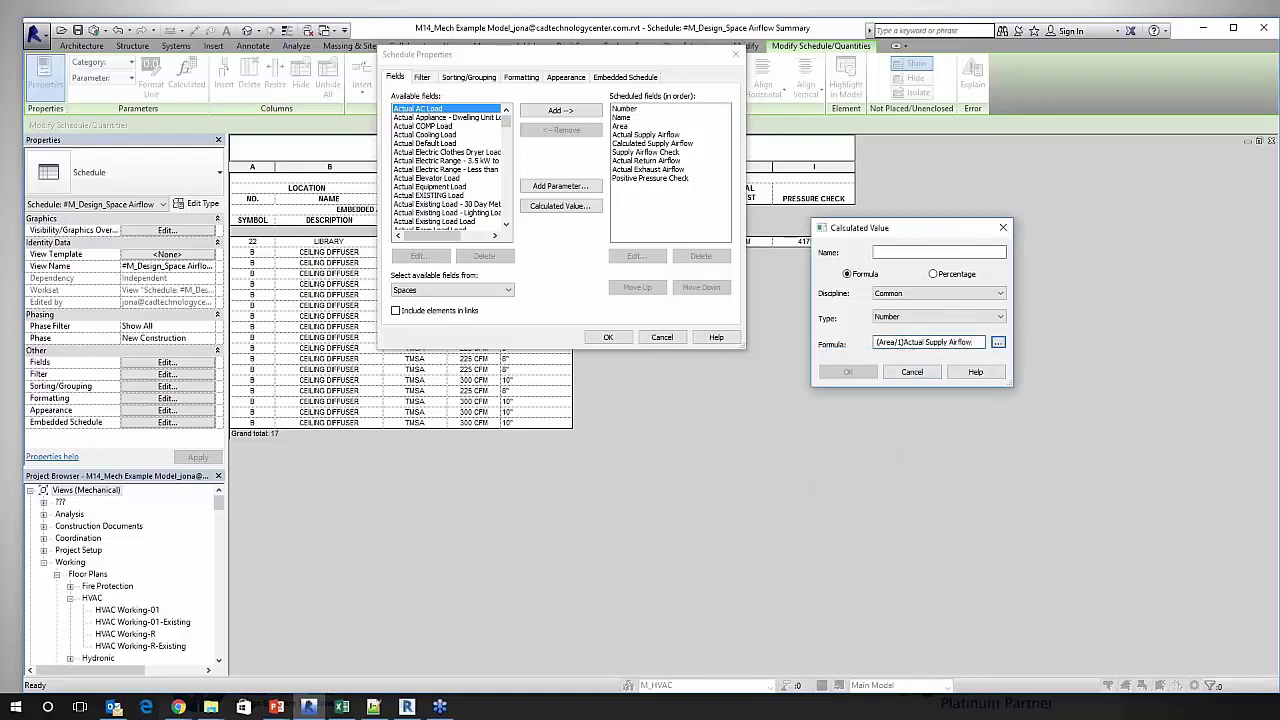
{"action": "left_click", "coordinate": [906, 342]}
{"action": "type", "text": "/"}
{"action": "type", "text": "("}
{"action": "type", "text": "/1)"}
{"action": "left_click", "coordinate": [921, 342]}
{"action": "type", "text": "CFM)"}
Name the calculated value CFM per SF and apply the new field to the schedule.
{"action": "left_click", "coordinate": [914, 251]}
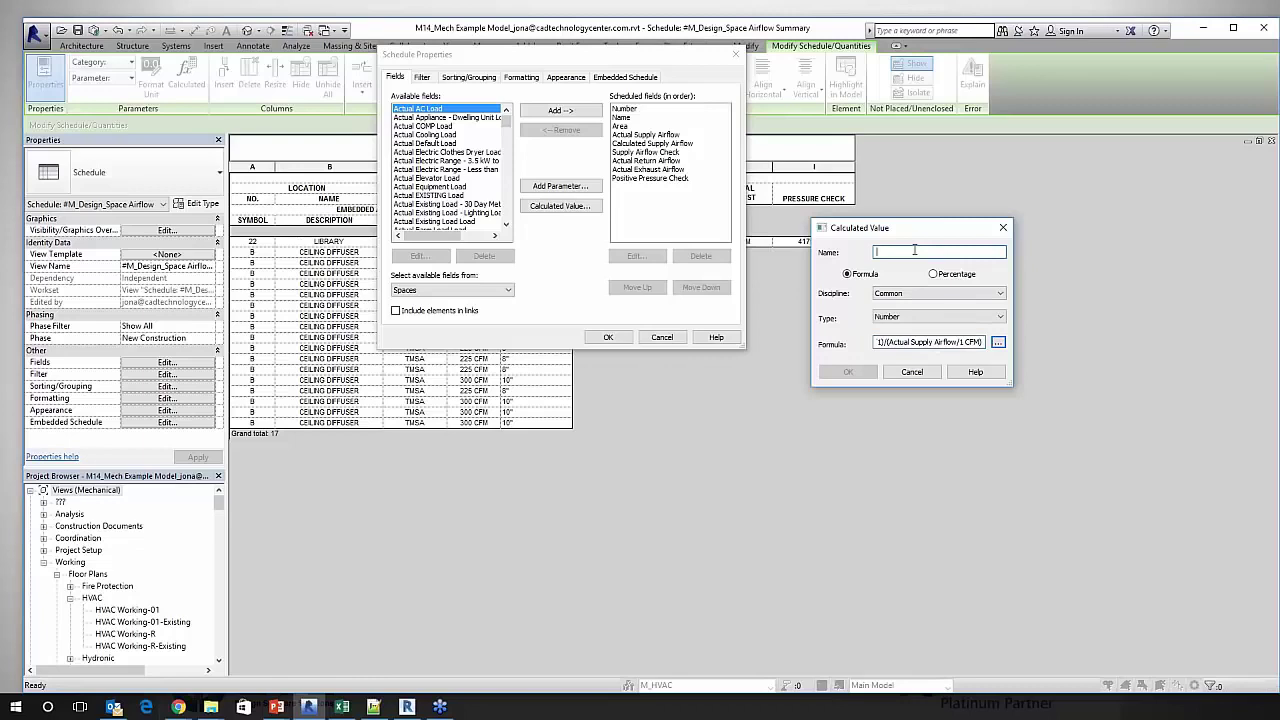
{"action": "type", "text": "CFM per SF"}
{"action": "key", "text": "Return"}
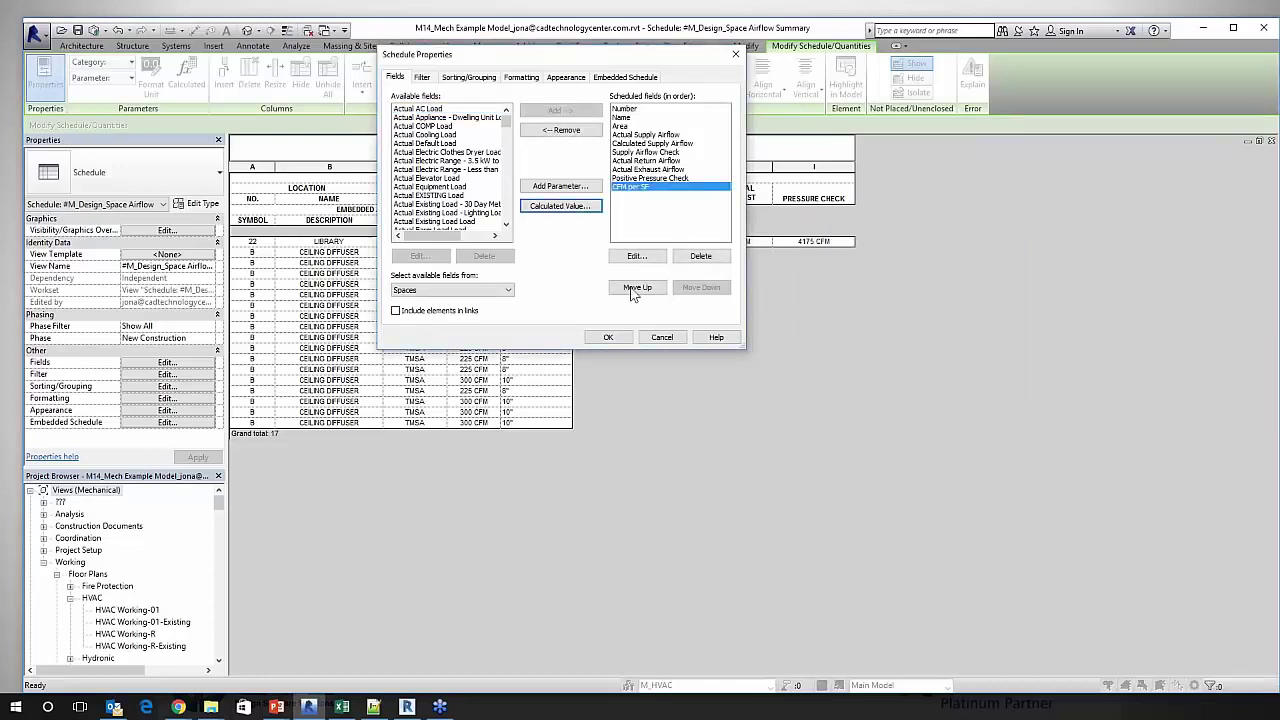
{"action": "left_click", "coordinate": [608, 338]}
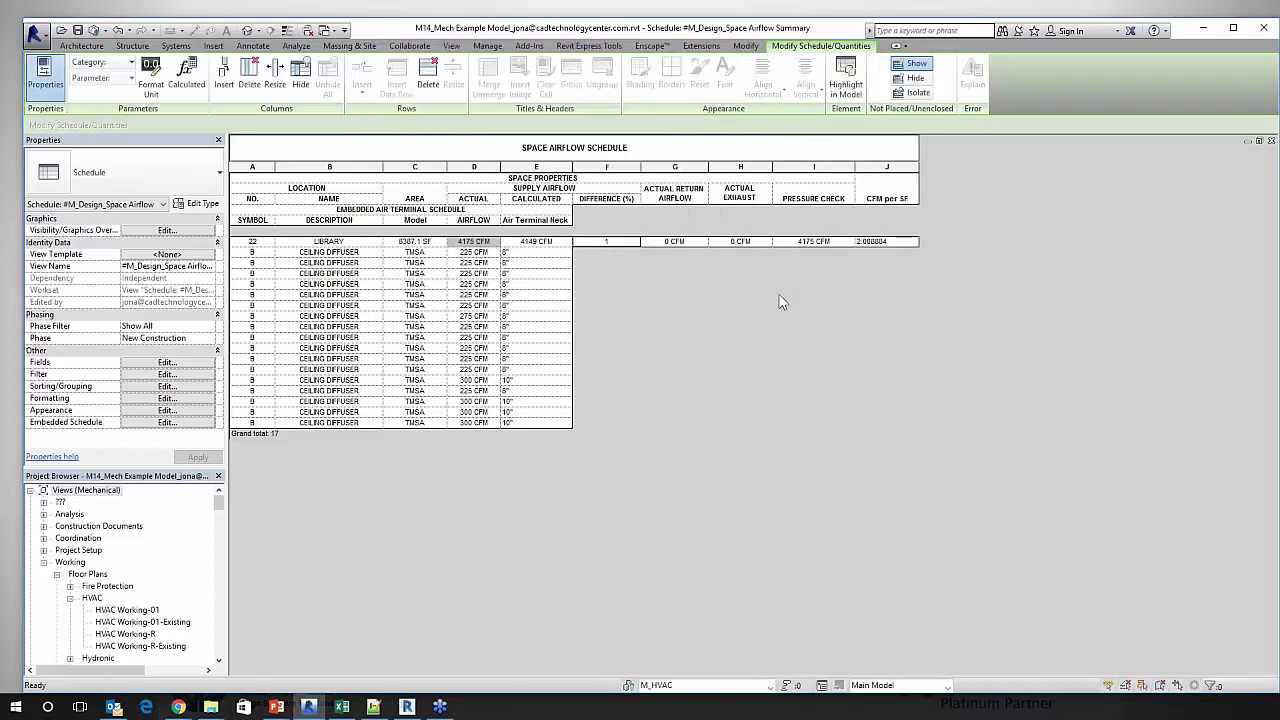
Reopen the CFM per SF calculated value to review the units in its formula, and return to the schedule without editing it.
{"action": "left_click", "coordinate": [893, 242]}
{"action": "left_click", "coordinate": [167, 362]}
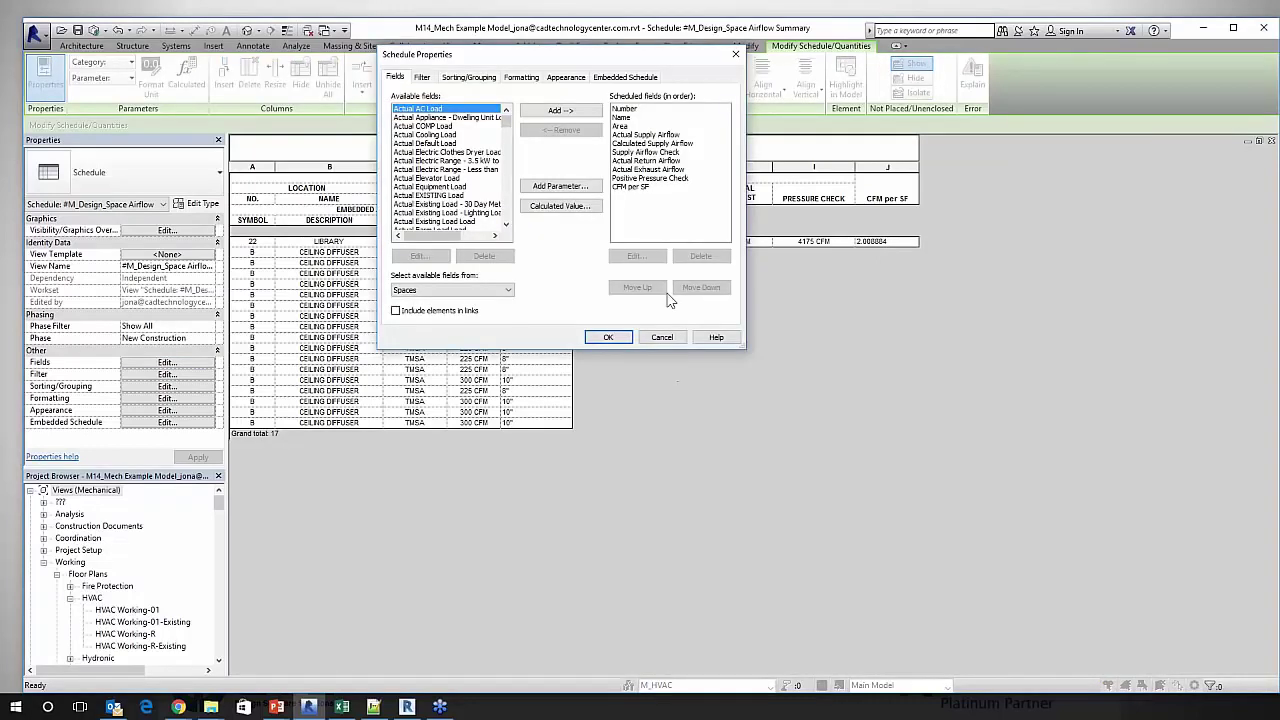
{"action": "left_click", "coordinate": [648, 187]}
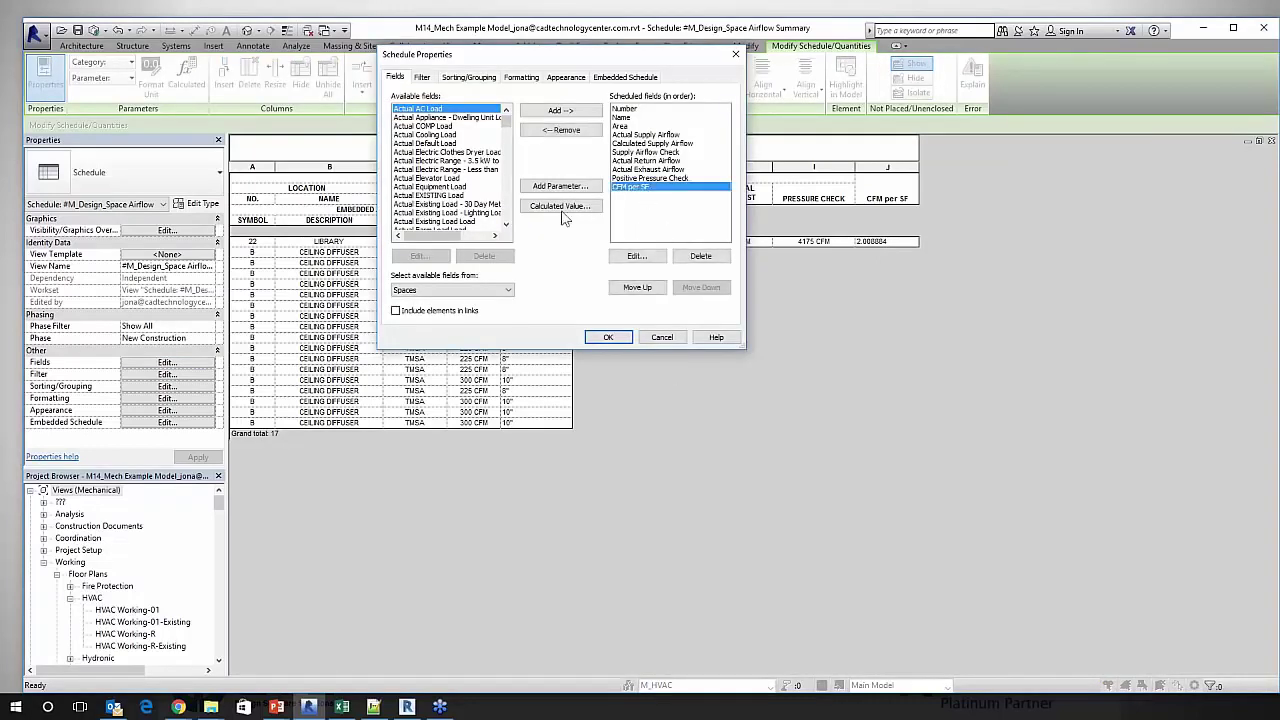
{"action": "left_click", "coordinate": [632, 256]}
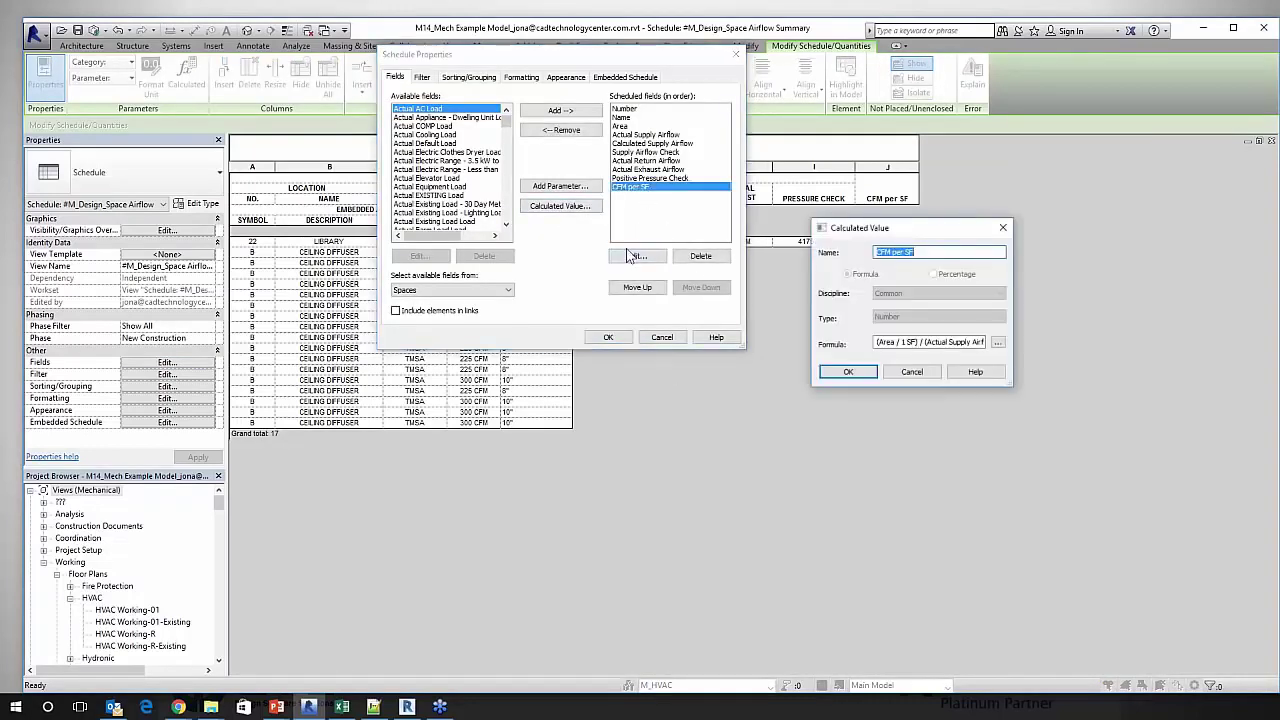
{"action": "left_click", "coordinate": [879, 342]}
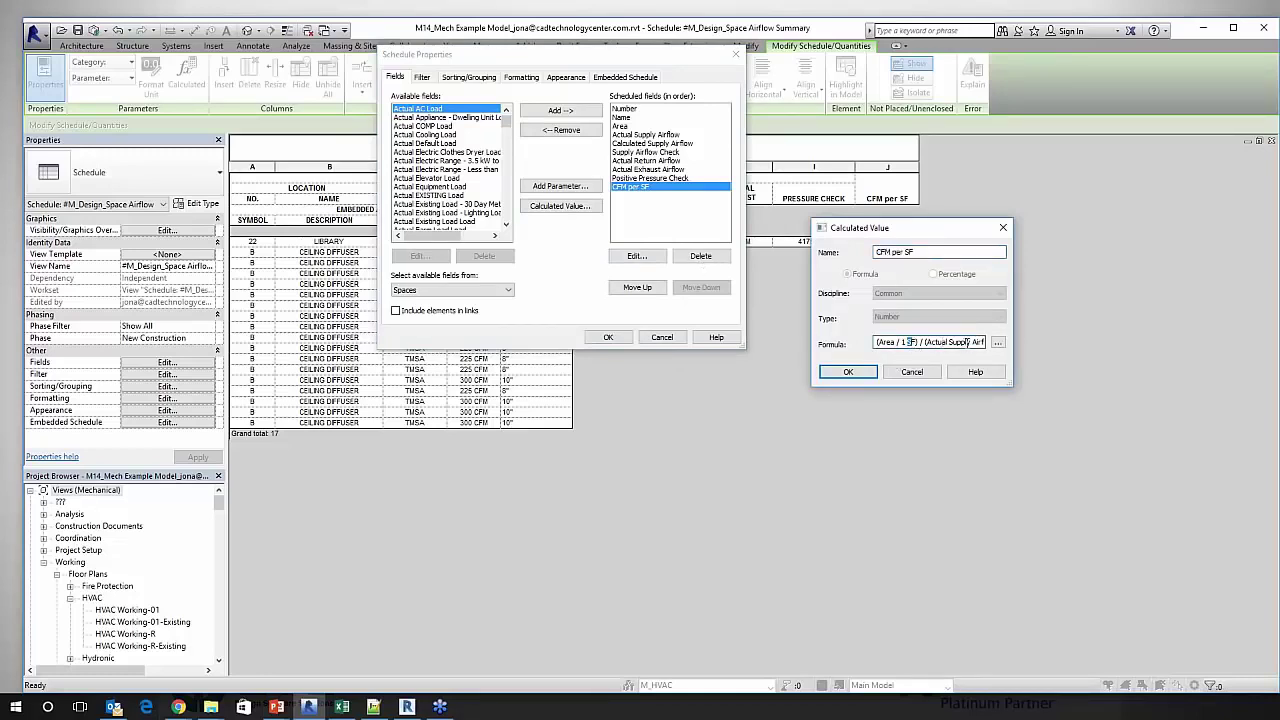
{"action": "left_click", "coordinate": [912, 371]}
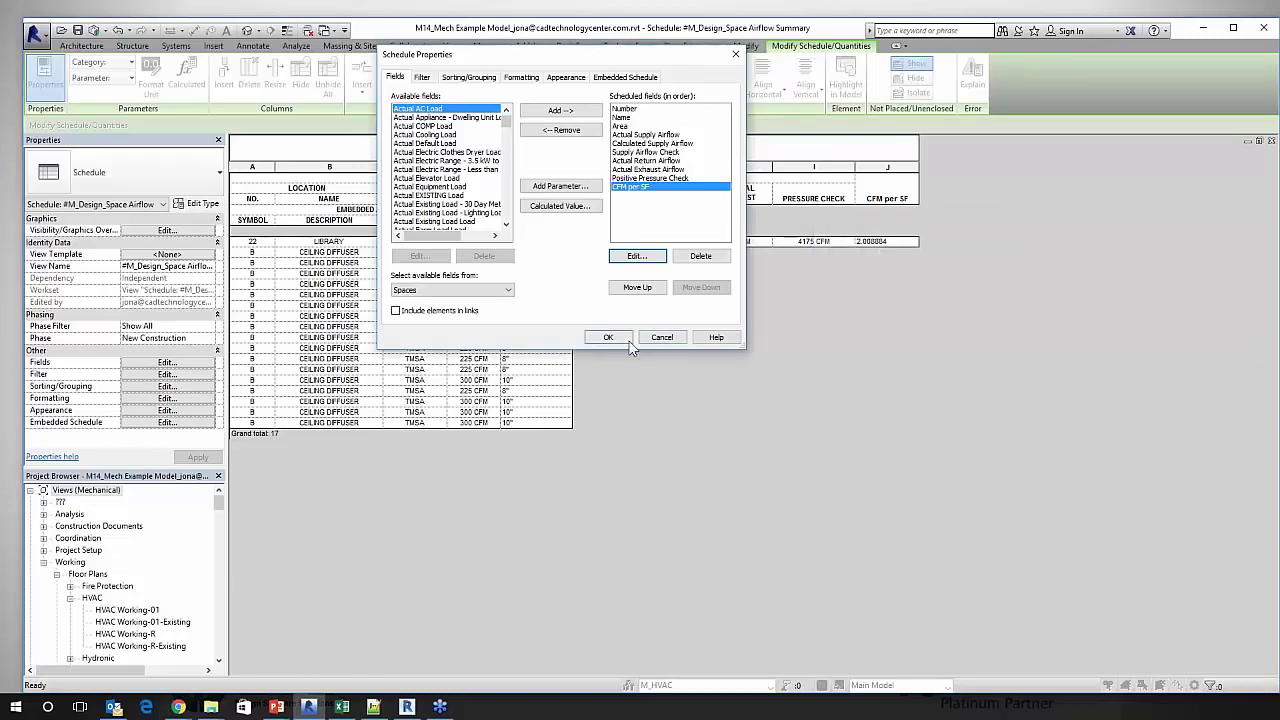
{"action": "left_click", "coordinate": [606, 337]}
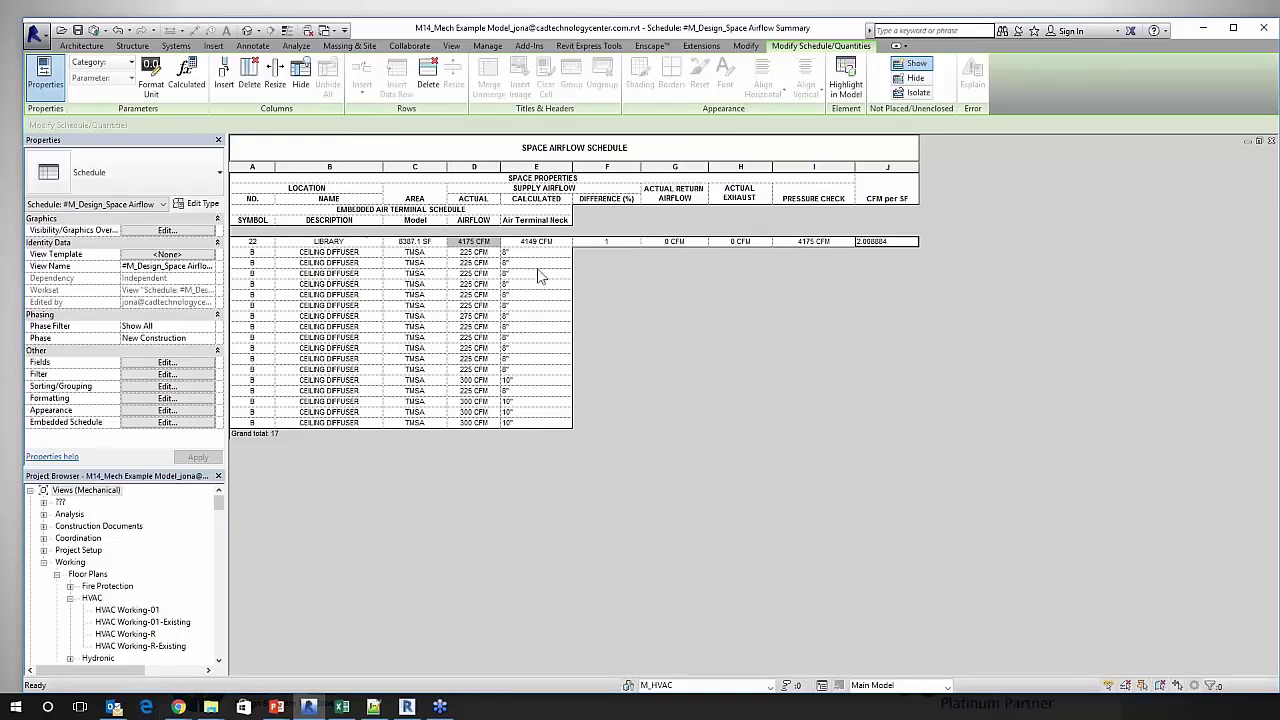
Select the airflow cells of all ceiling diffusers listed under LIBRARY and highlight those air terminals in the floor plan, dismissing the save reminder.
{"action": "left_click", "coordinate": [476, 252]}
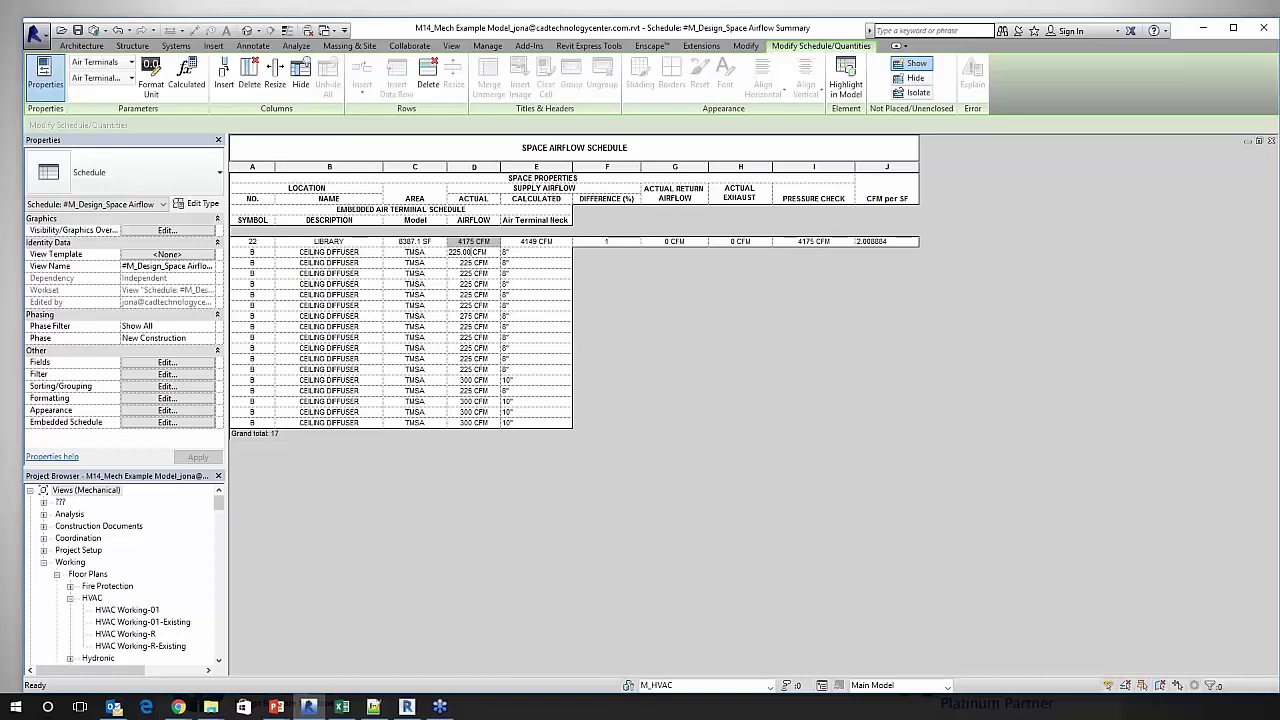
{"action": "left_click", "coordinate": [555, 245]}
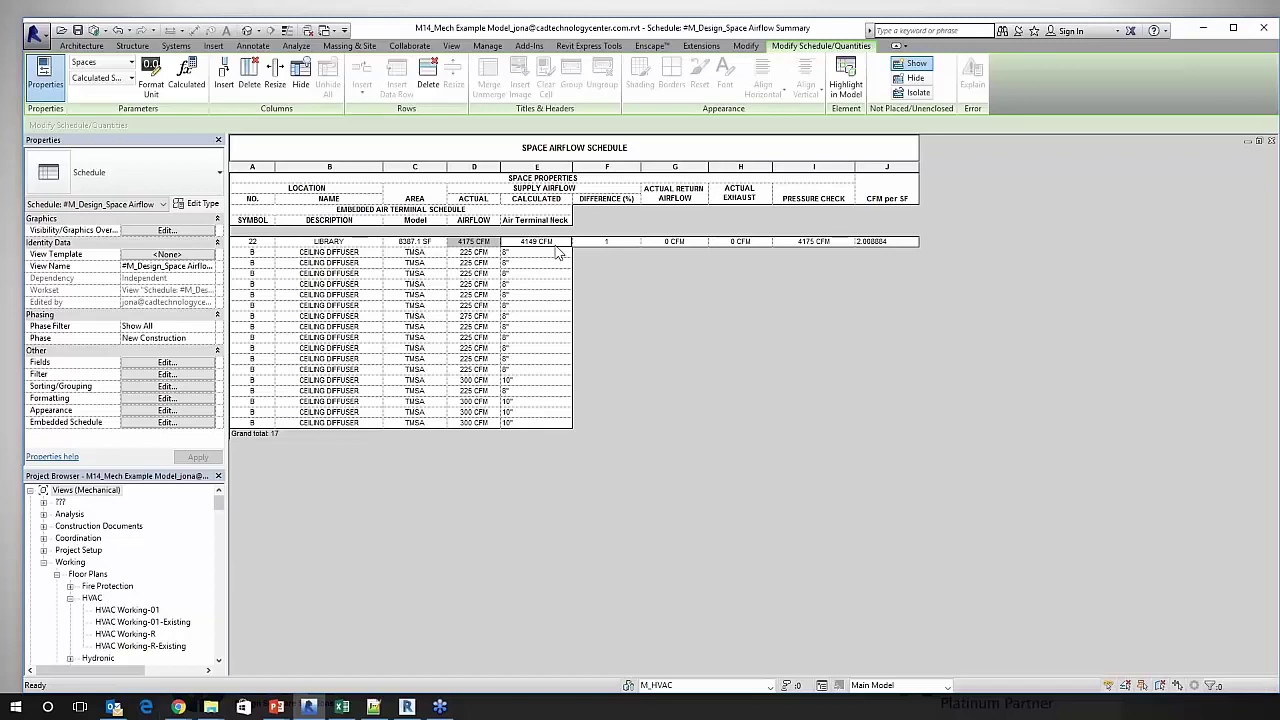
{"action": "left_click", "coordinate": [492, 253]}
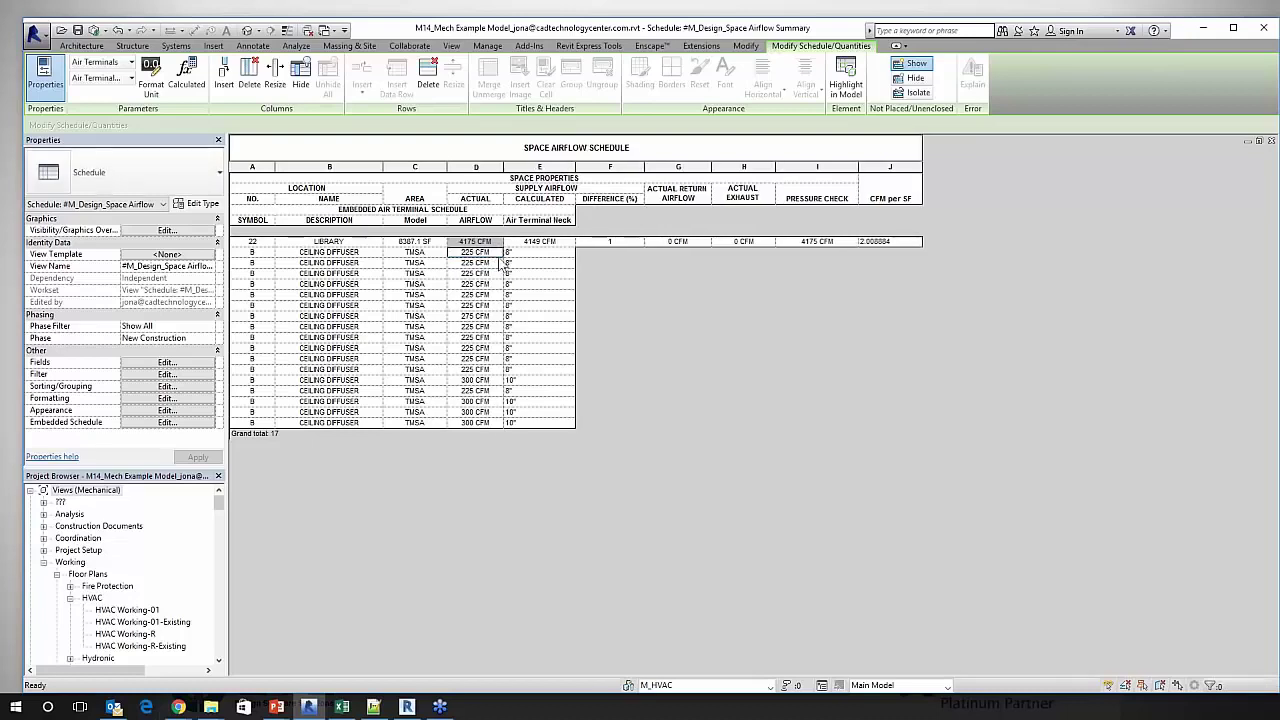
{"action": "key", "text": "End"}
{"action": "left_click", "coordinate": [497, 424], "text": "shift"}
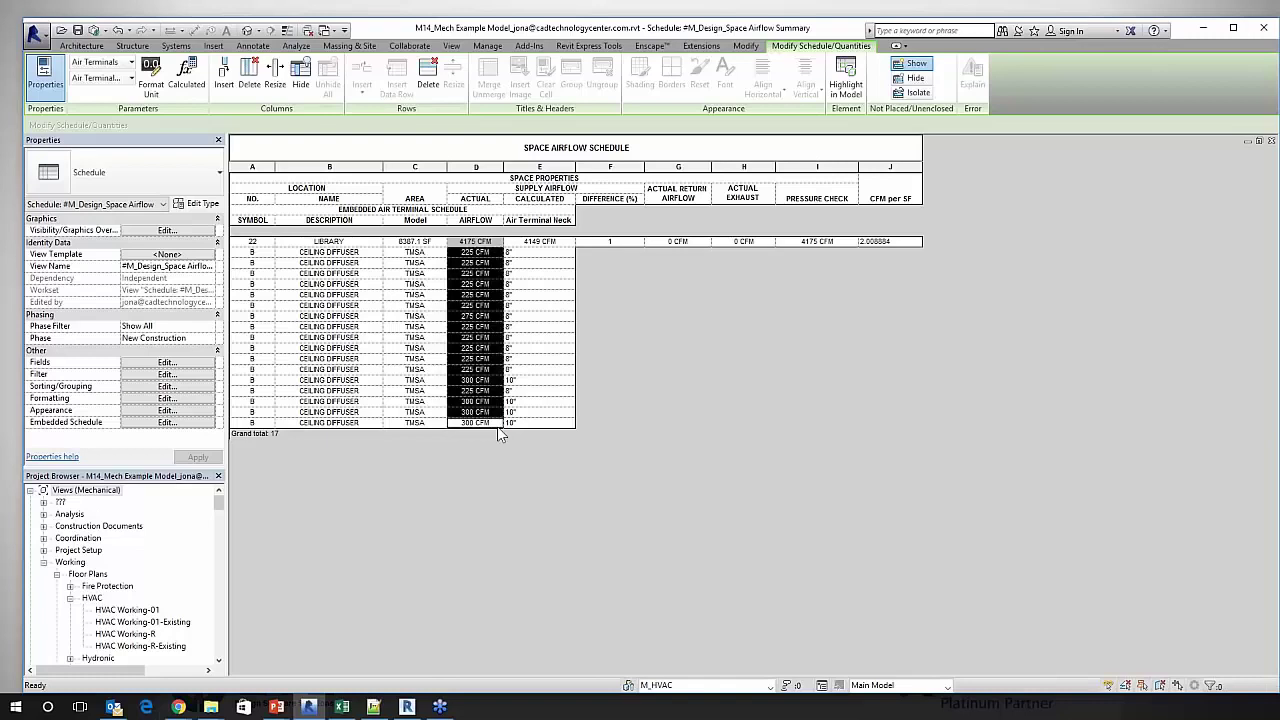
{"action": "left_click", "coordinate": [846, 88]}
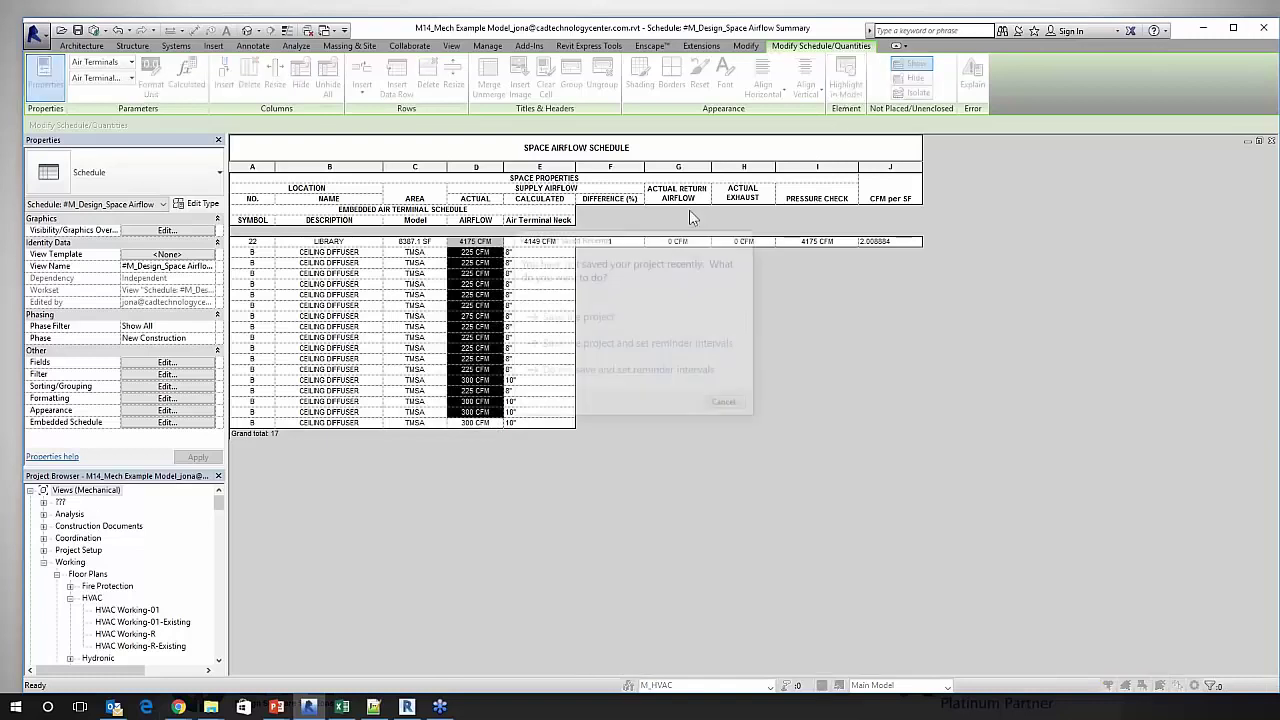
{"action": "left_click", "coordinate": [725, 405]}
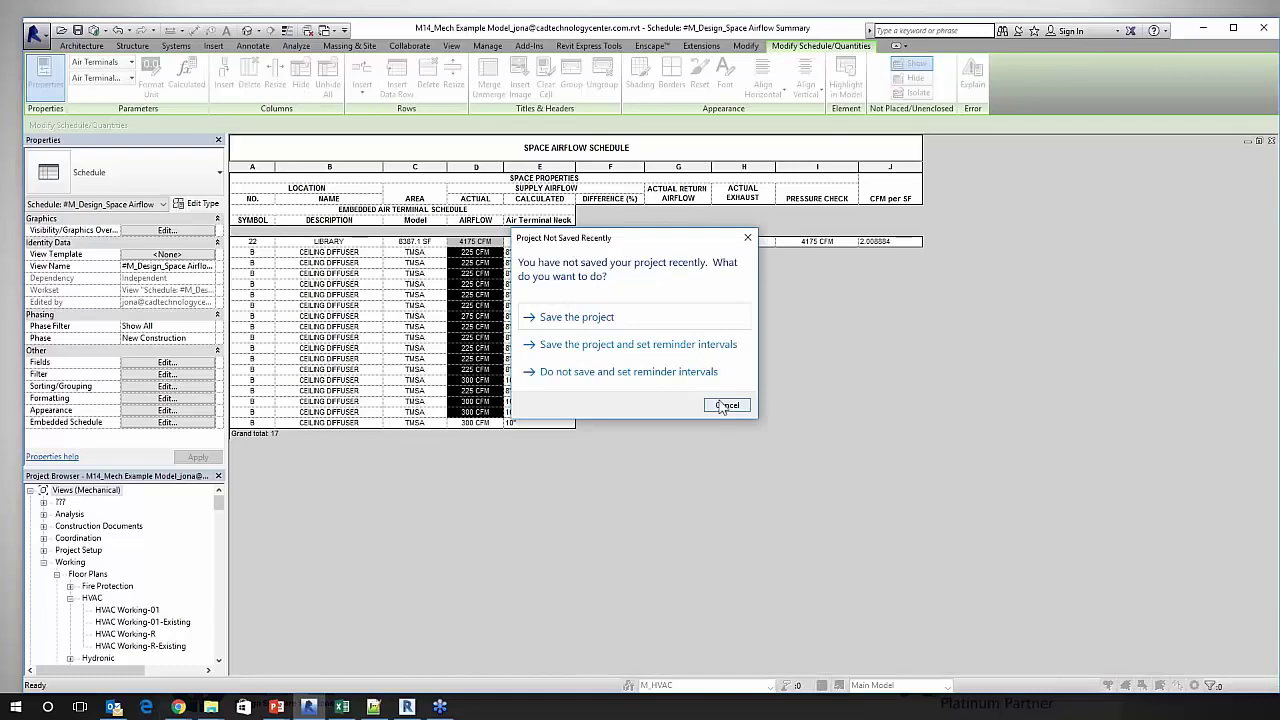
{"action": "left_click", "coordinate": [748, 427]}
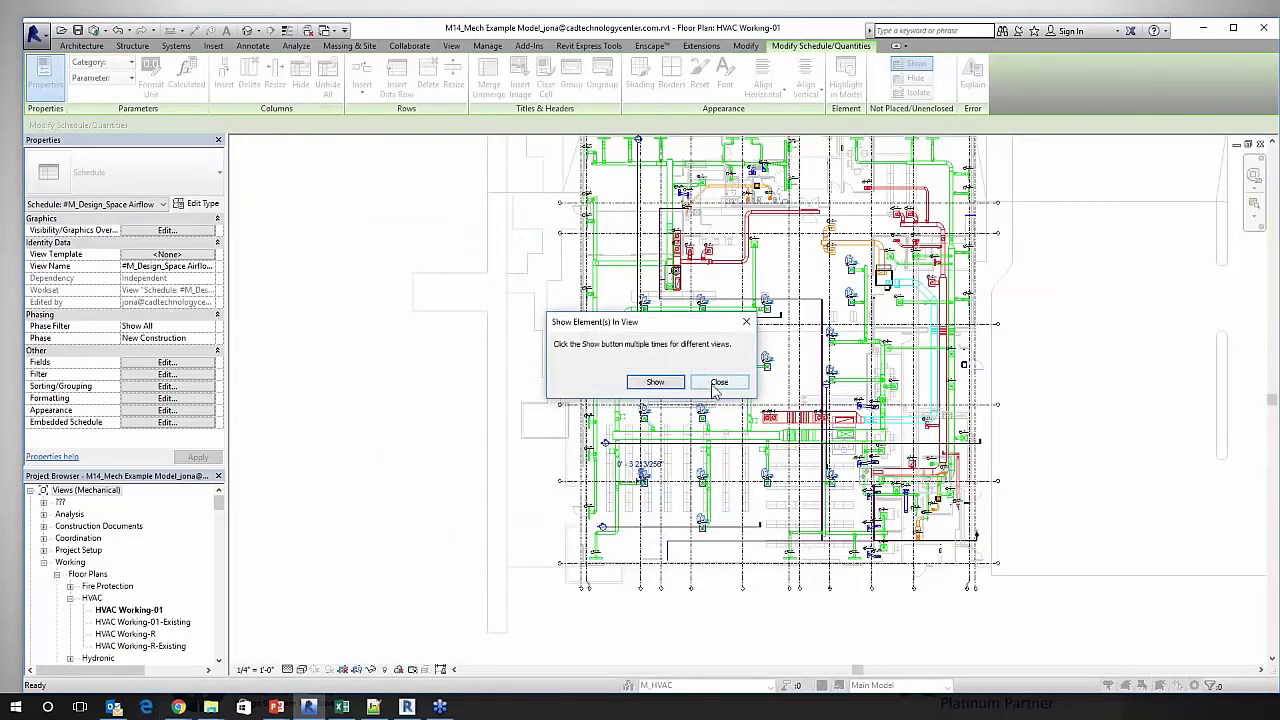
{"action": "left_click", "coordinate": [718, 384]}
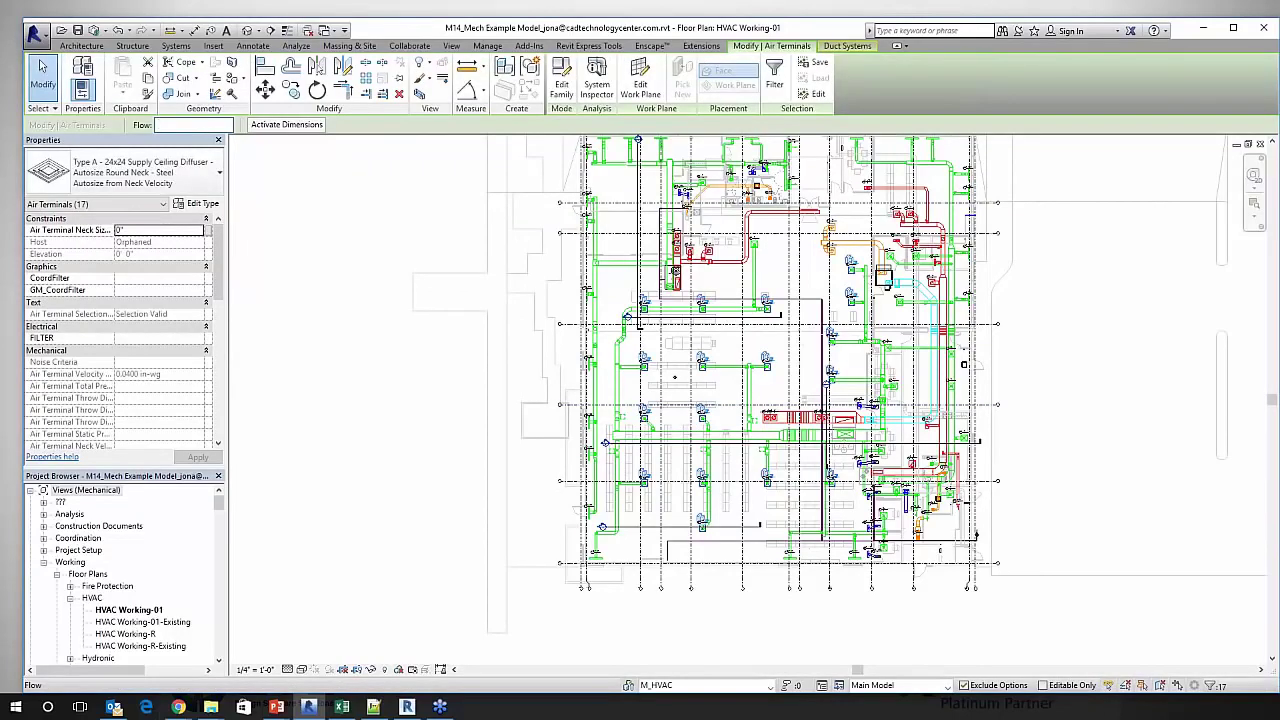
Set the flow of the selected air terminals to 250 CFM and return to the space airflow schedule.
{"action": "type", "text": "250"}
{"action": "key", "text": "Return"}
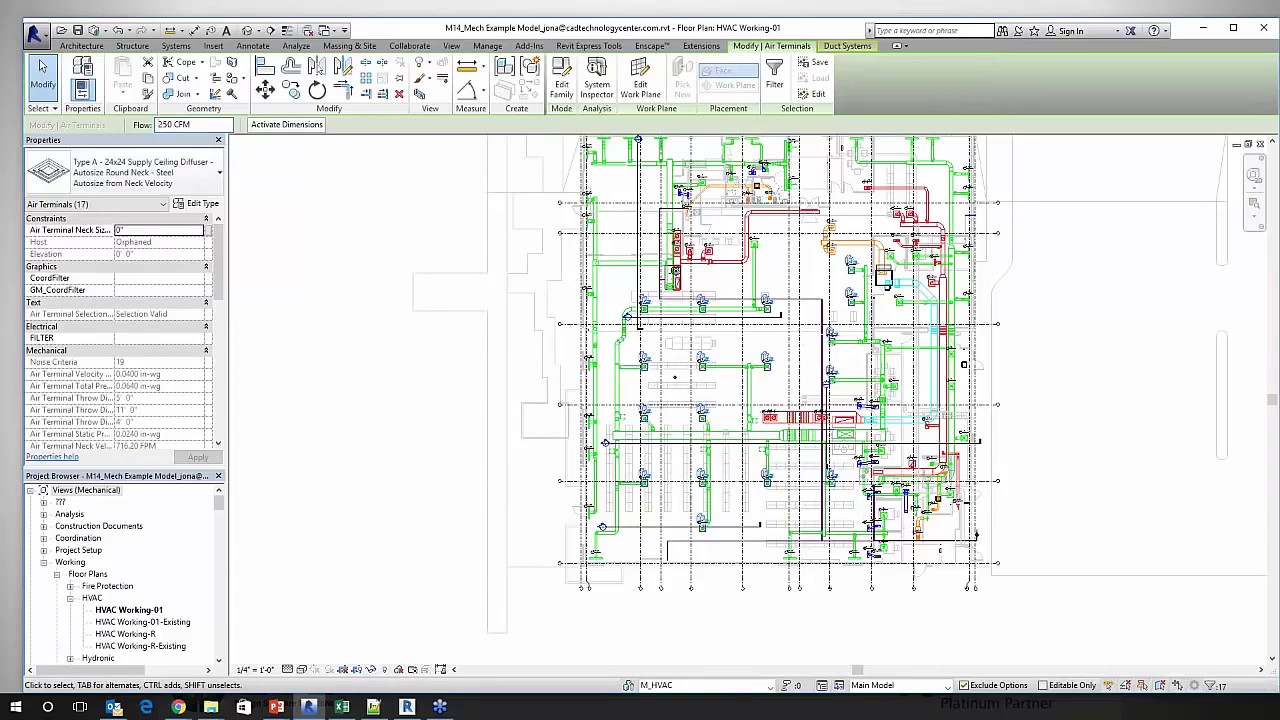
{"action": "key", "text": "ctrl+Tab"}
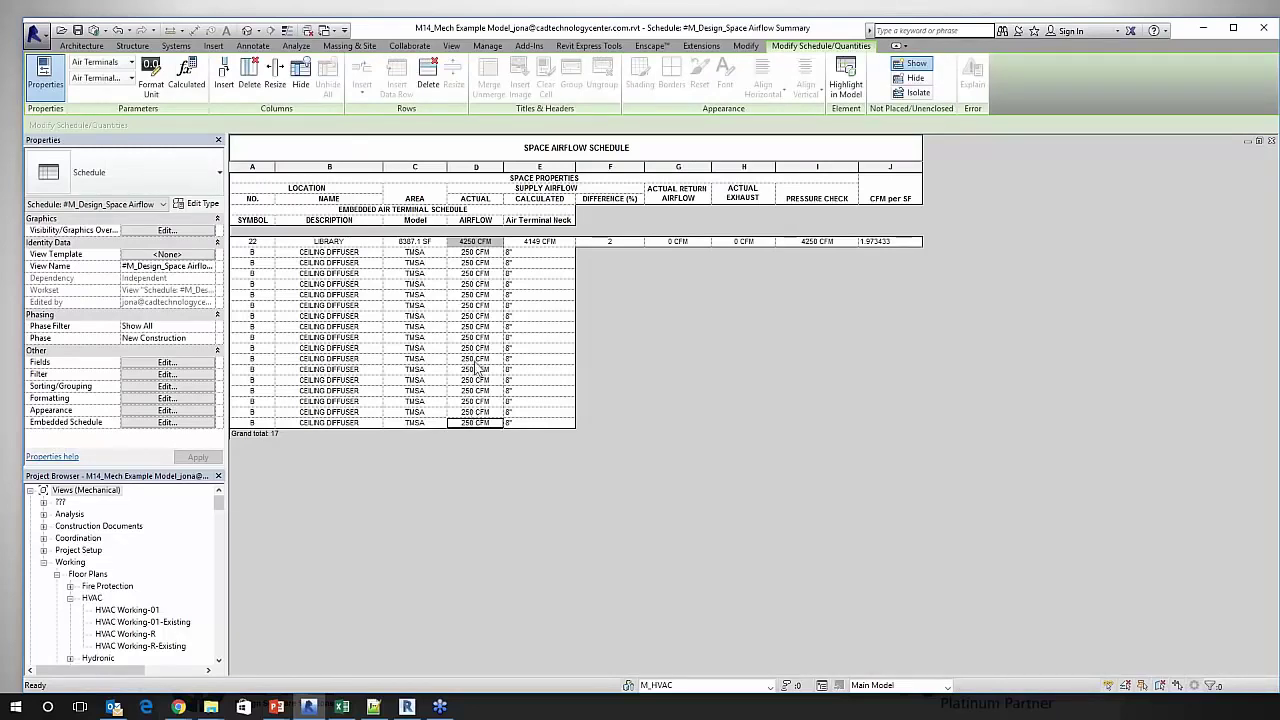
Highlight the last scheduled ceiling diffuser in the floor plan, inspect it and its surrounding ductwork, and return to the schedule.
{"action": "left_click", "coordinate": [459, 423]}
{"action": "left_click", "coordinate": [847, 92]}
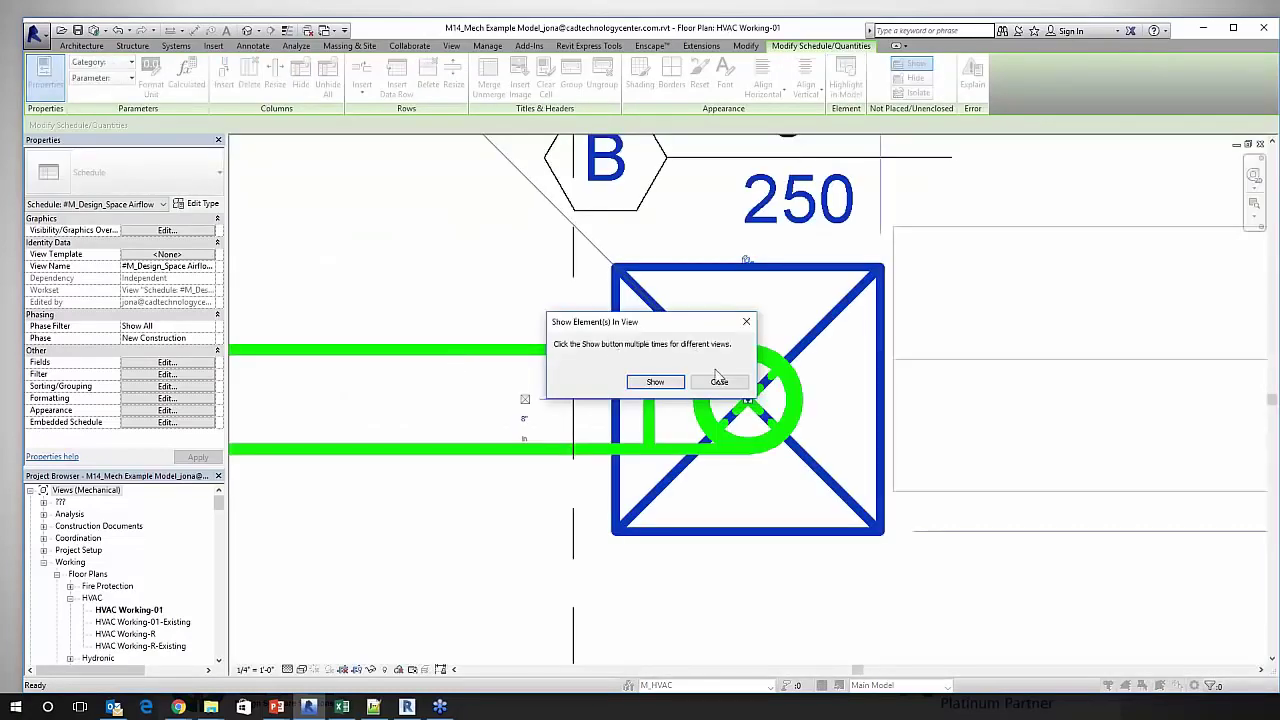
{"action": "left_click", "coordinate": [719, 383]}
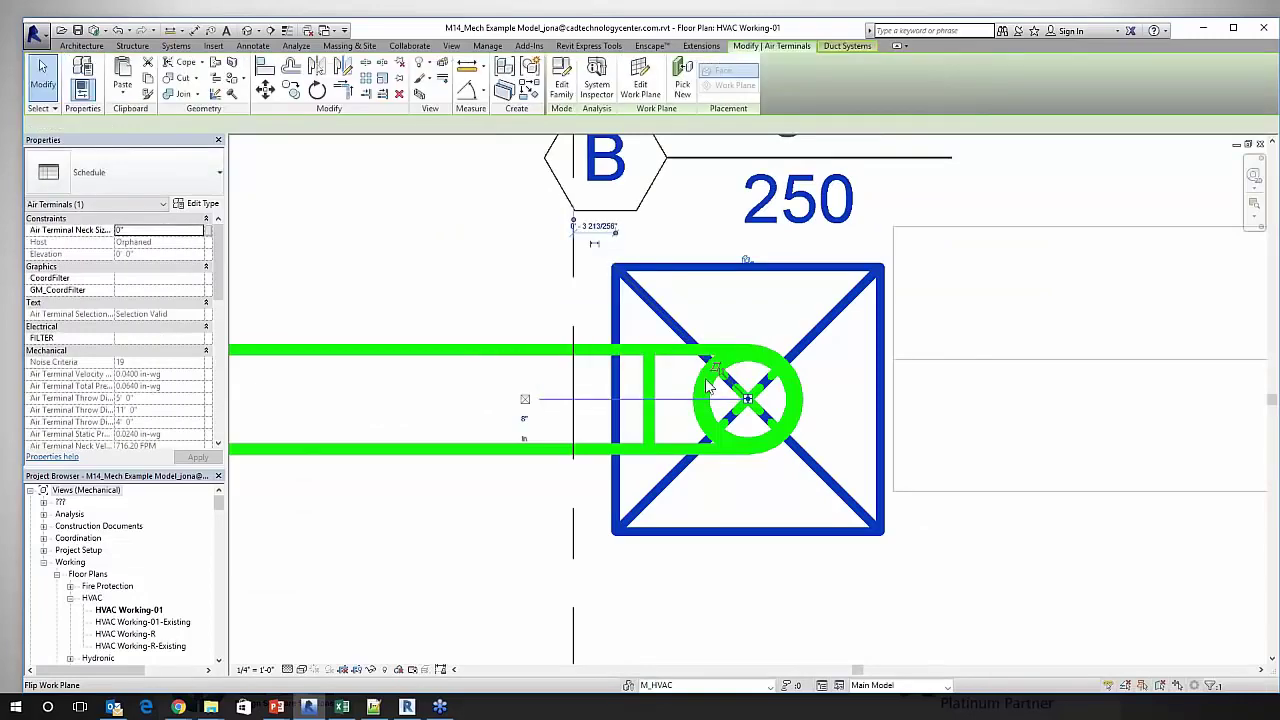
{"action": "scroll", "coordinate": [712, 400], "scroll_direction": "down", "scroll_amount": 6}
{"action": "scroll", "coordinate": [710, 411], "scroll_direction": "down", "scroll_amount": 3}
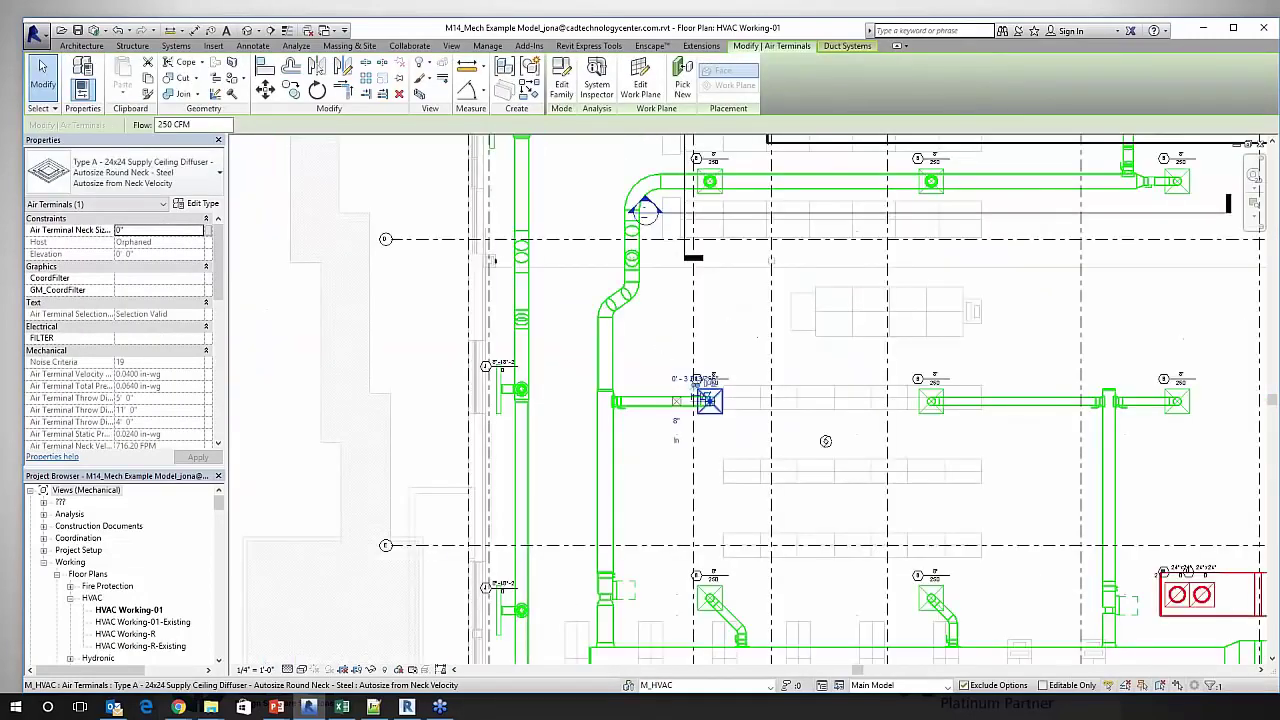
{"action": "scroll", "coordinate": [708, 400], "scroll_direction": "down", "scroll_amount": 3}
{"action": "middle_click_drag", "start_coordinate": [771, 486], "coordinate": [568, 352]}
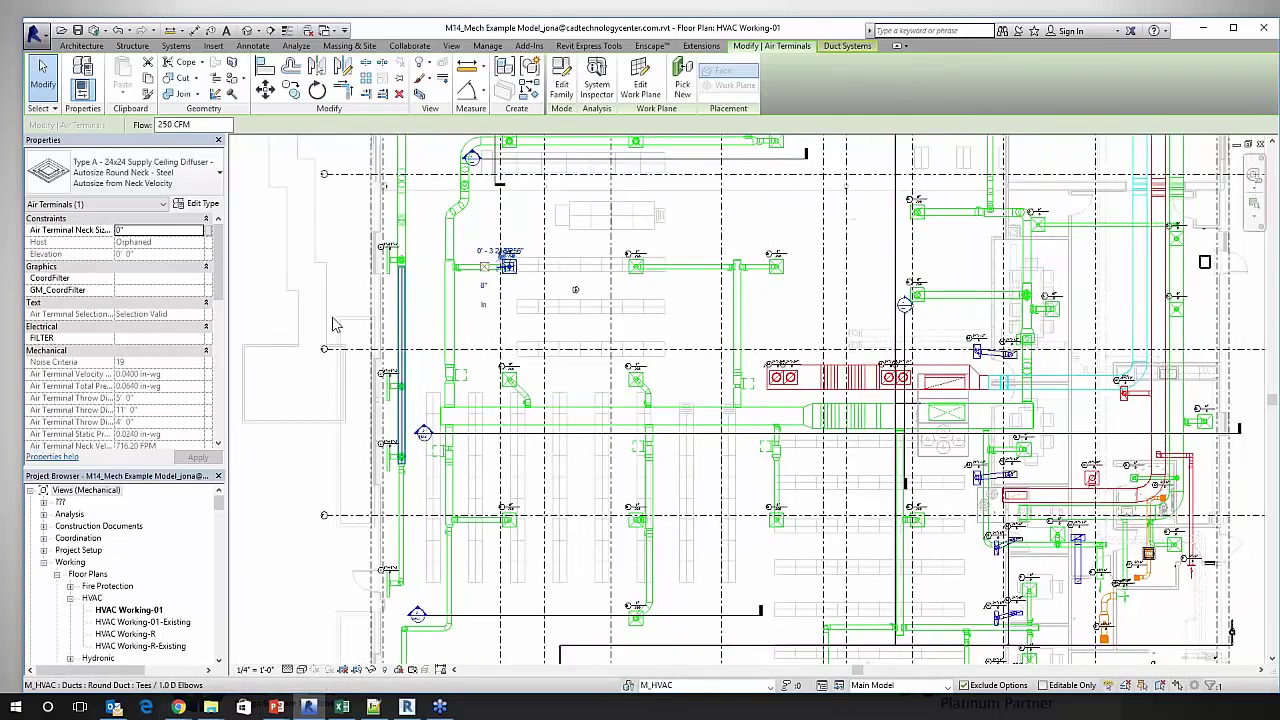
{"action": "key", "text": "ctrl+Tab"}
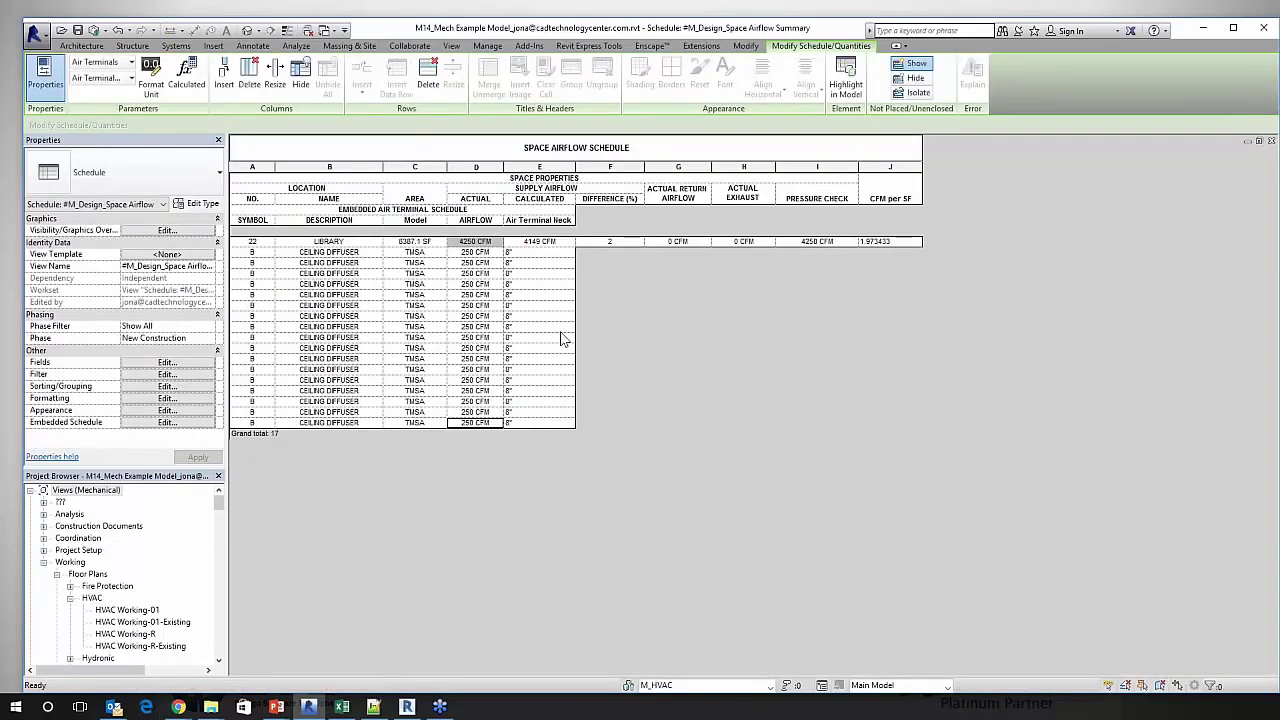
Reselect every LIBRARY diffuser through the schedule's airflow cells and show them selected in the HVAC Working-01 plan.
{"action": "left_click", "coordinate": [622, 242]}
{"action": "left_click", "coordinate": [494, 254]}
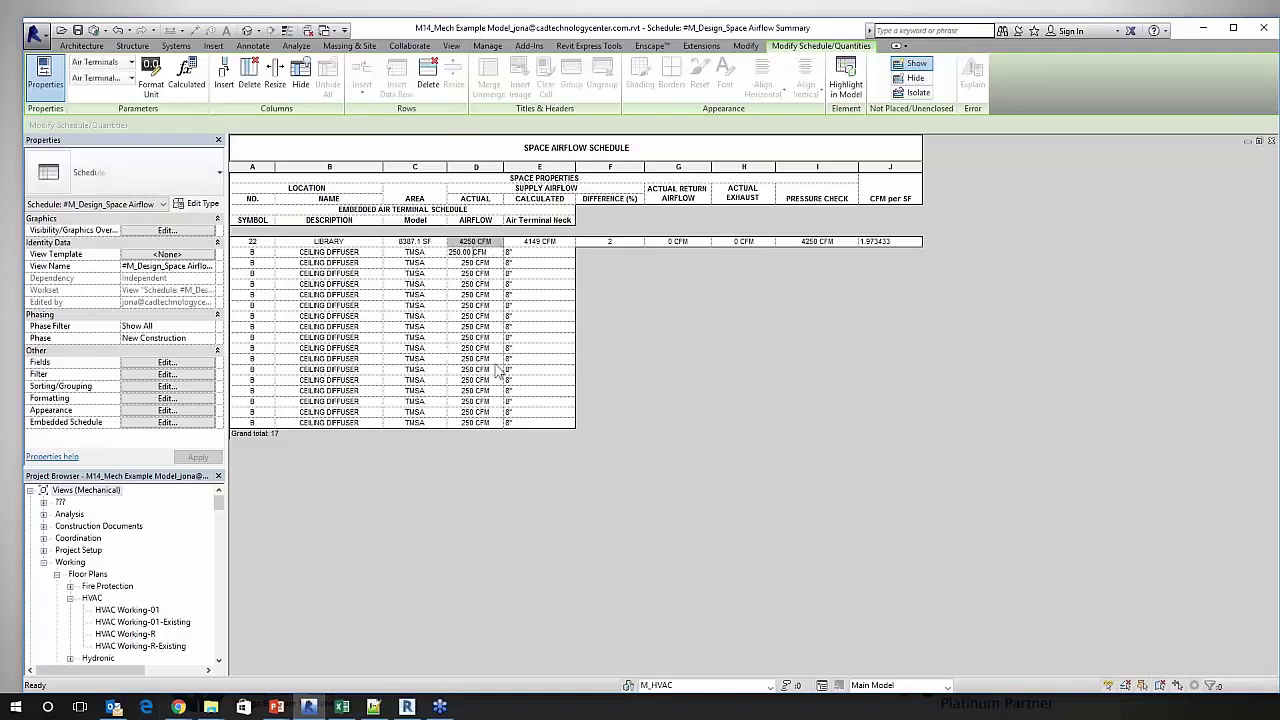
{"action": "left_click", "coordinate": [497, 424], "text": "shift"}
{"action": "right_click", "coordinate": [497, 424]}
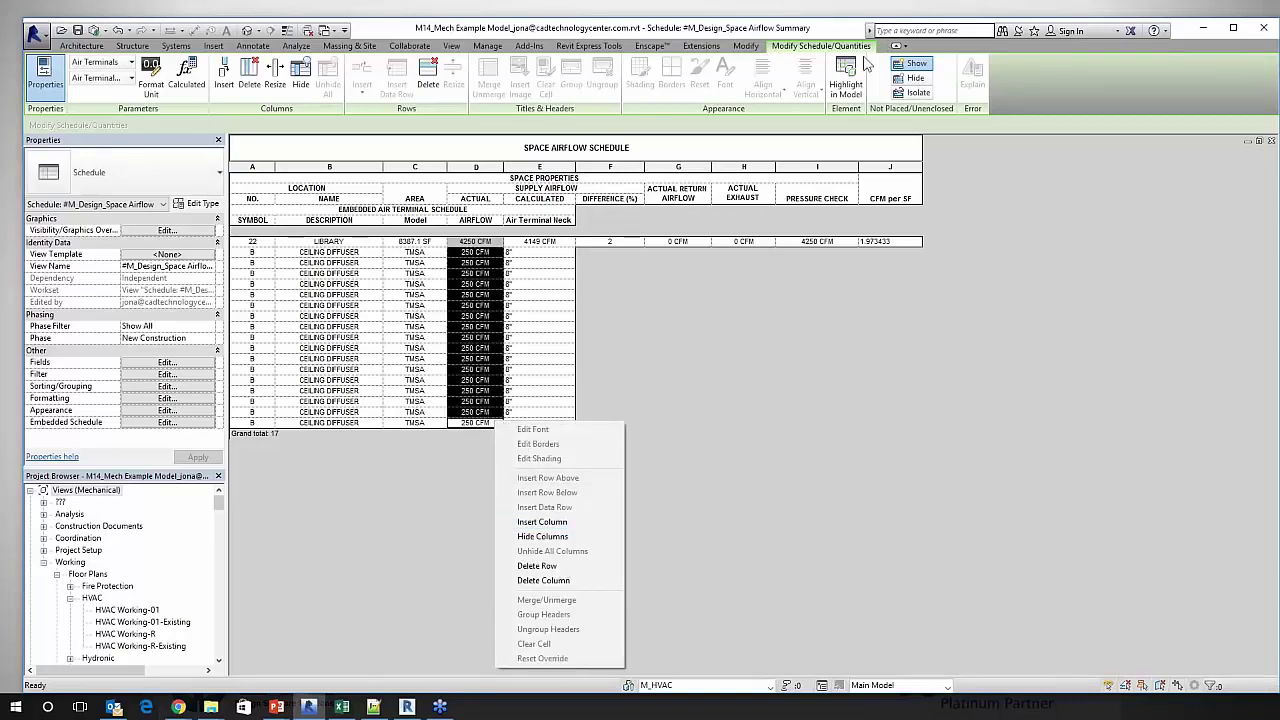
{"action": "left_click", "coordinate": [864, 68]}
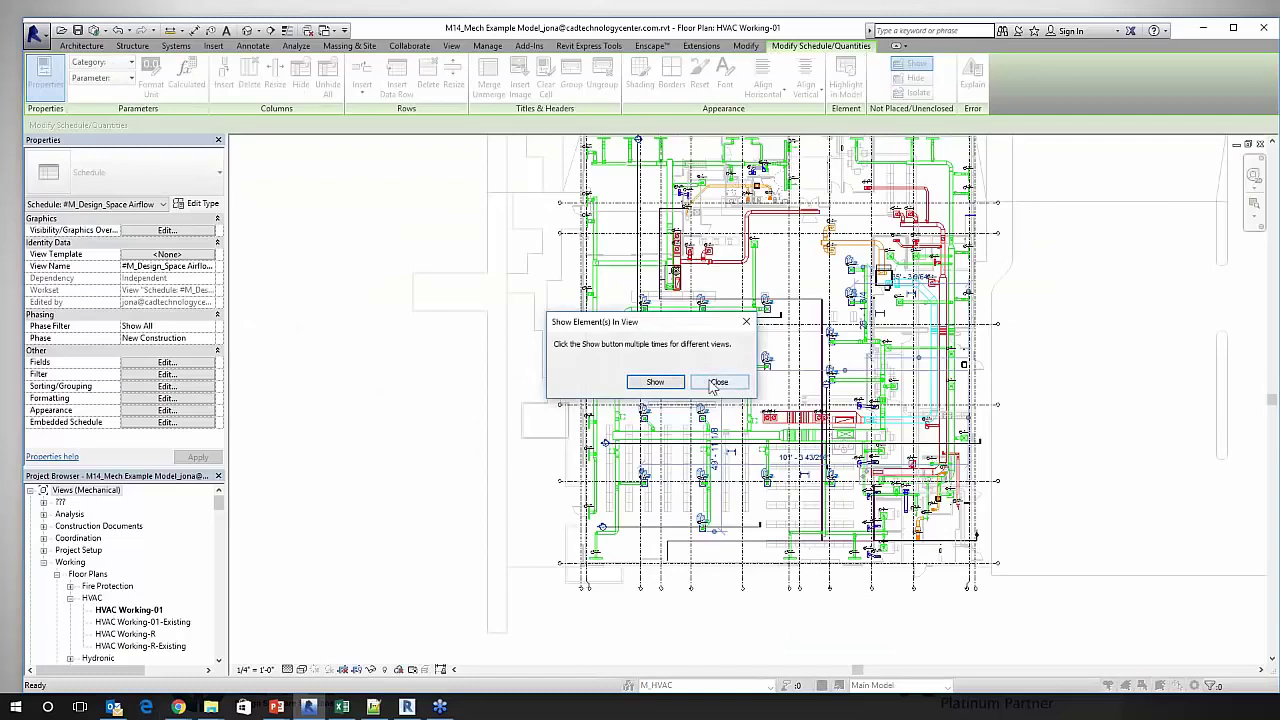
{"action": "key", "text": "Escape"}
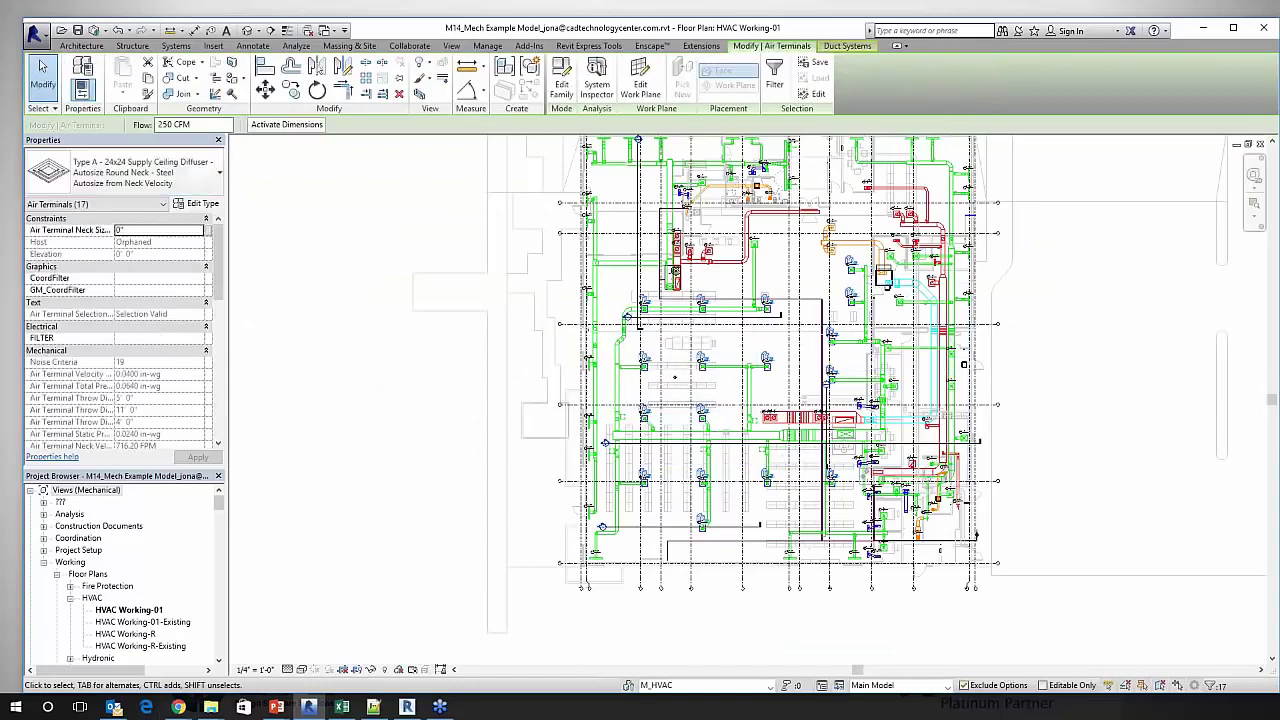
Set the flow of the selected air terminals to 350 CFM and return to the space airflow schedule.
{"action": "left_click", "coordinate": [174, 124]}
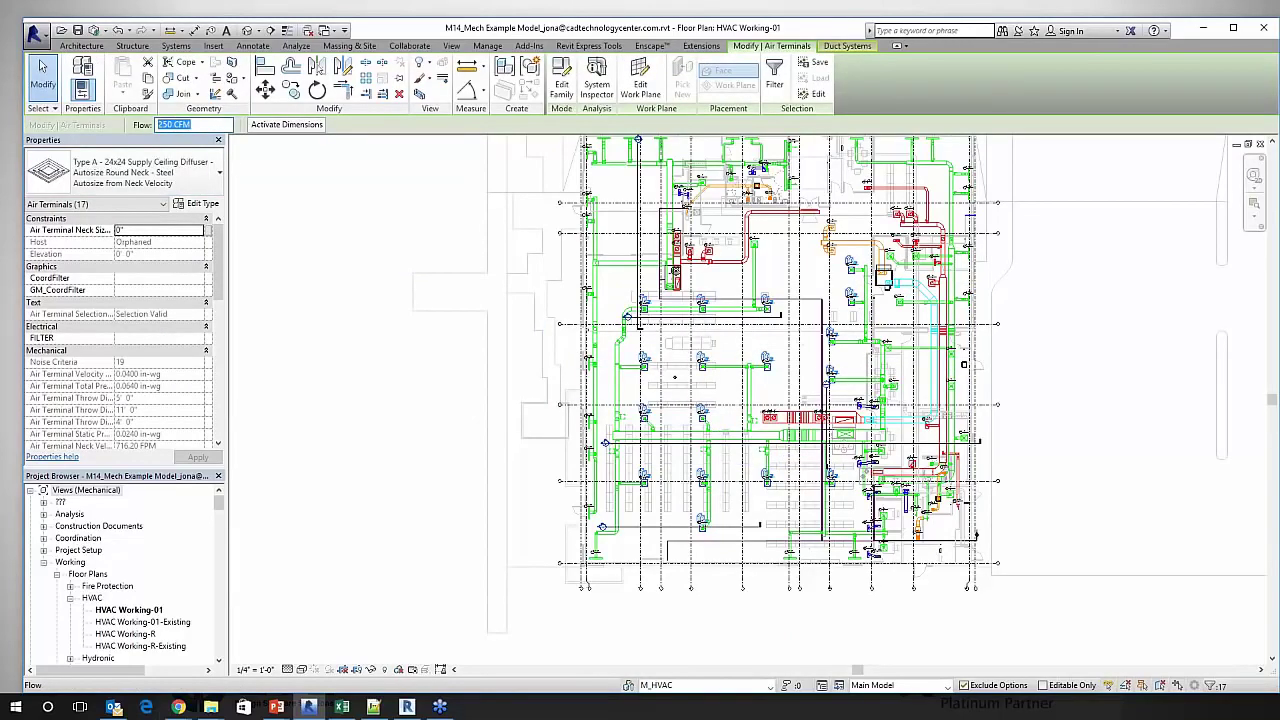
{"action": "type", "text": "350"}
{"action": "key", "text": "Return"}
{"action": "key", "text": "ctrl+Tab"}
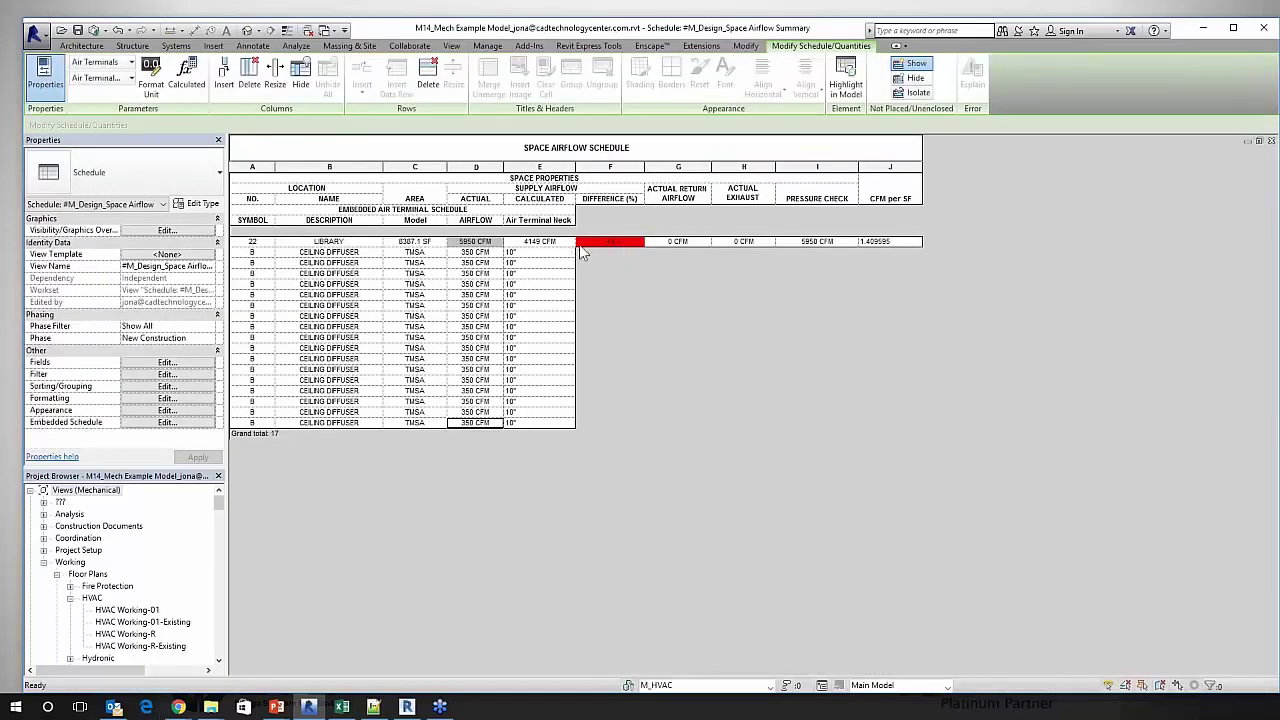
Review the conditional formatting rule of the schedule's Supply Airflow Check field, and close the schedule properties without changing it.
{"action": "left_click", "coordinate": [546, 248]}
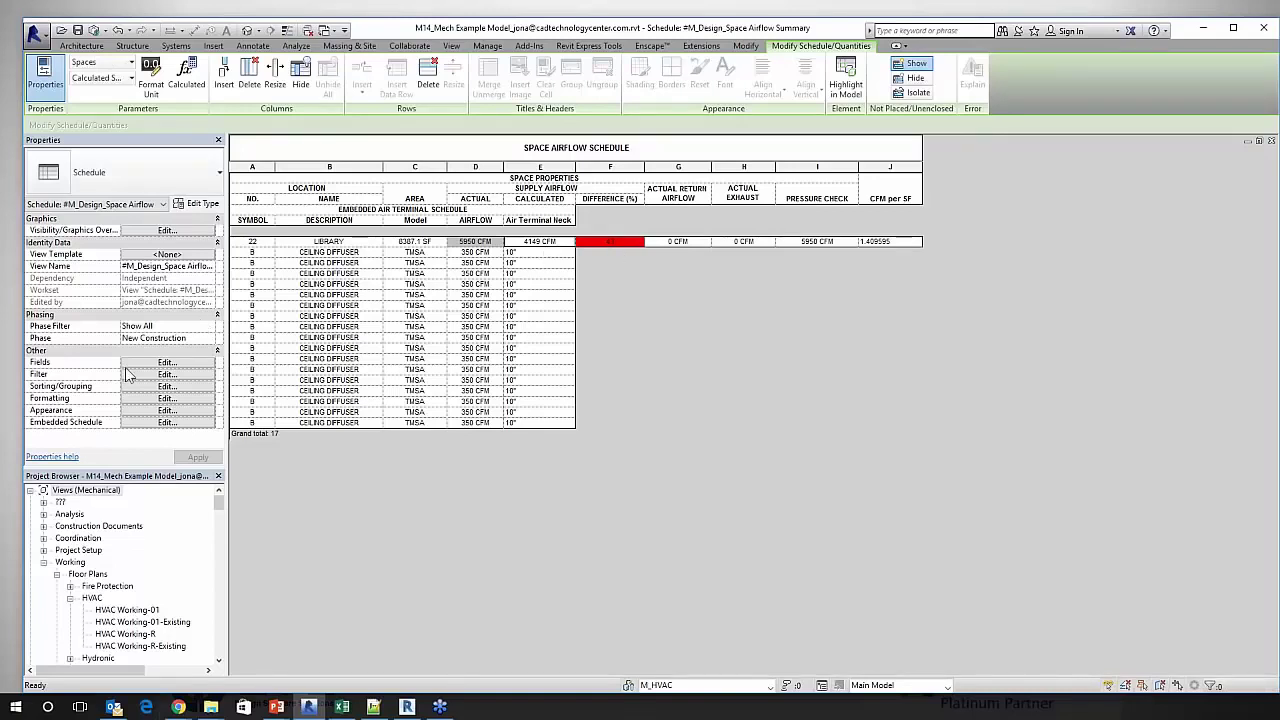
{"action": "left_click", "coordinate": [150, 398]}
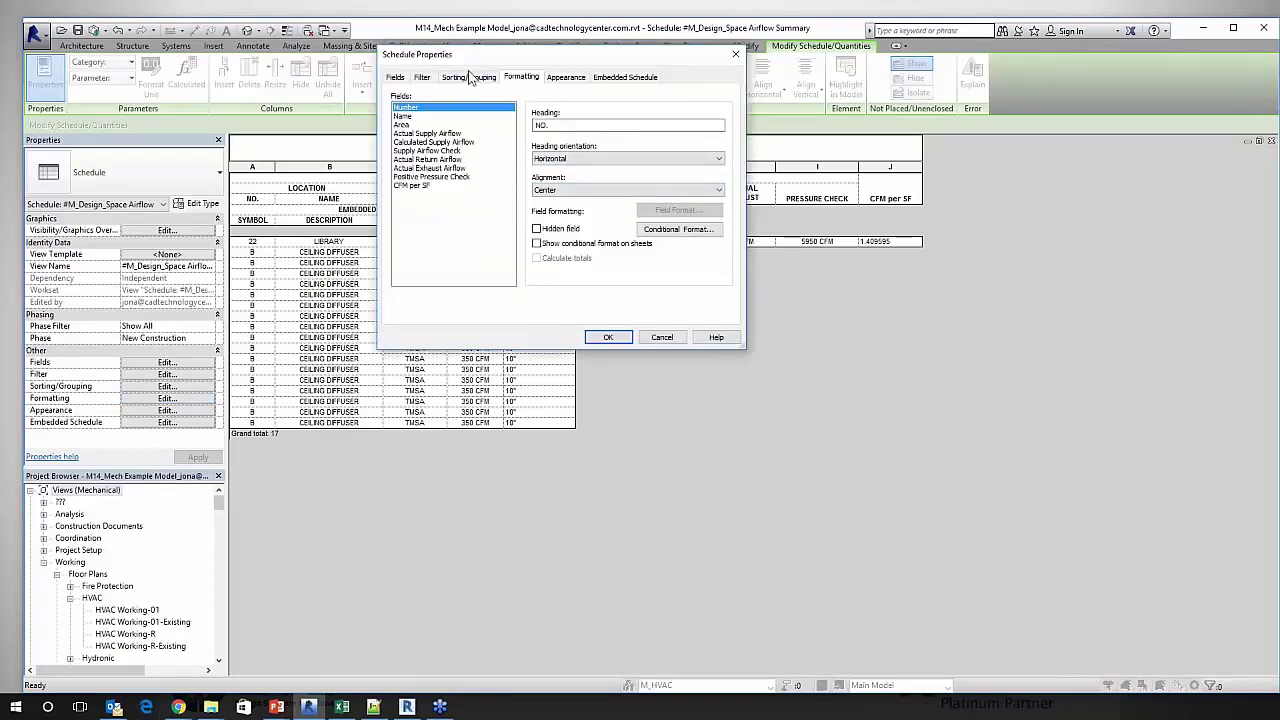
{"action": "left_click", "coordinate": [450, 150]}
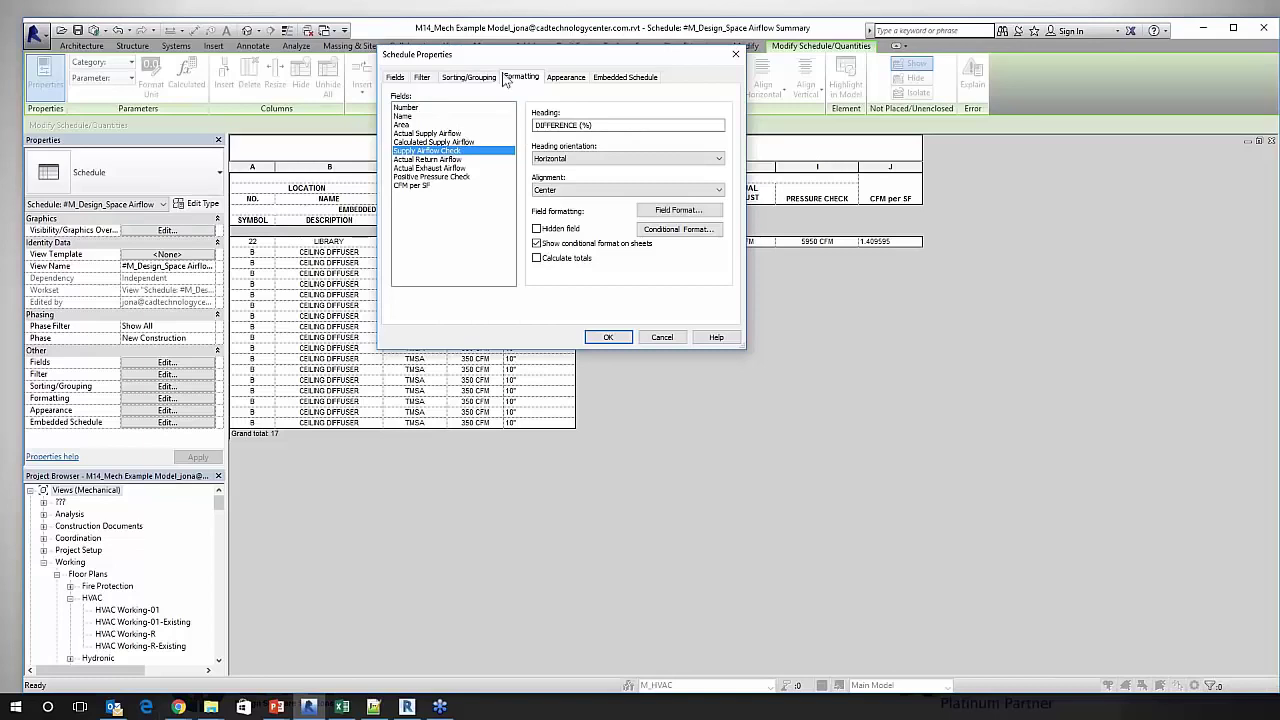
{"action": "left_click_drag", "start_coordinate": [506, 53], "coordinate": [435, 242]}
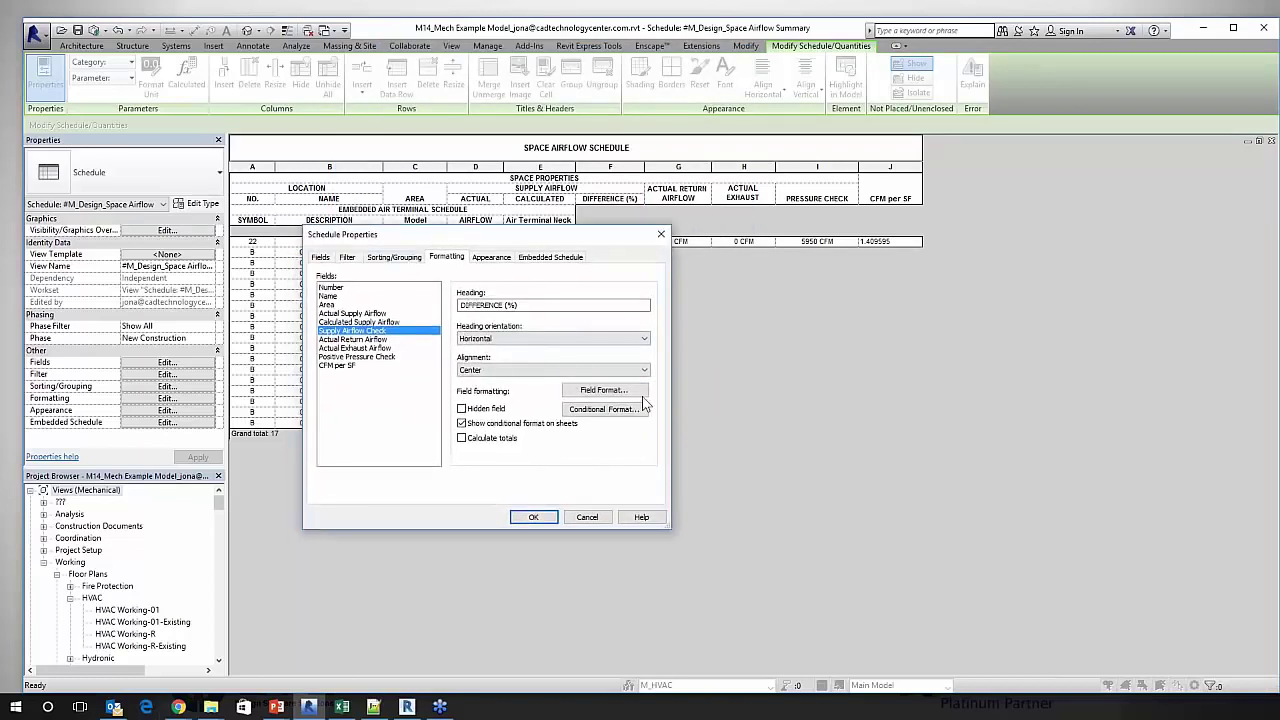
{"action": "left_click", "coordinate": [604, 409]}
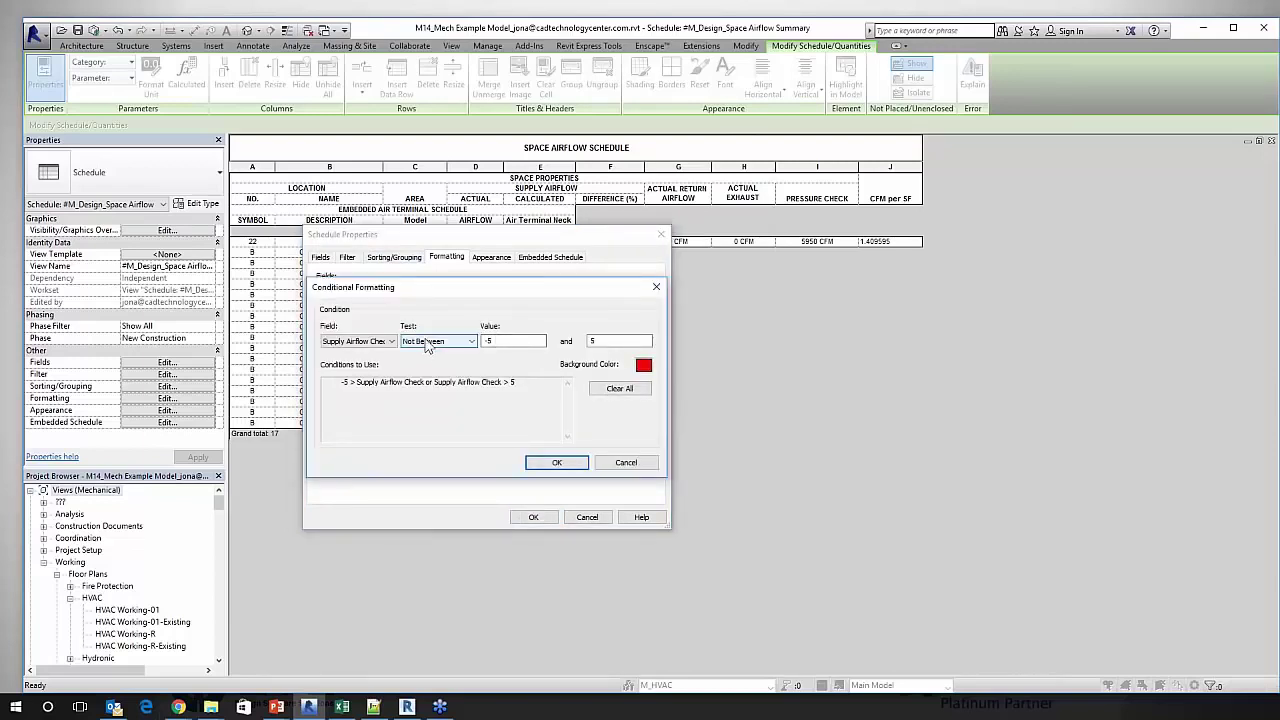
{"action": "left_click", "coordinate": [497, 341]}
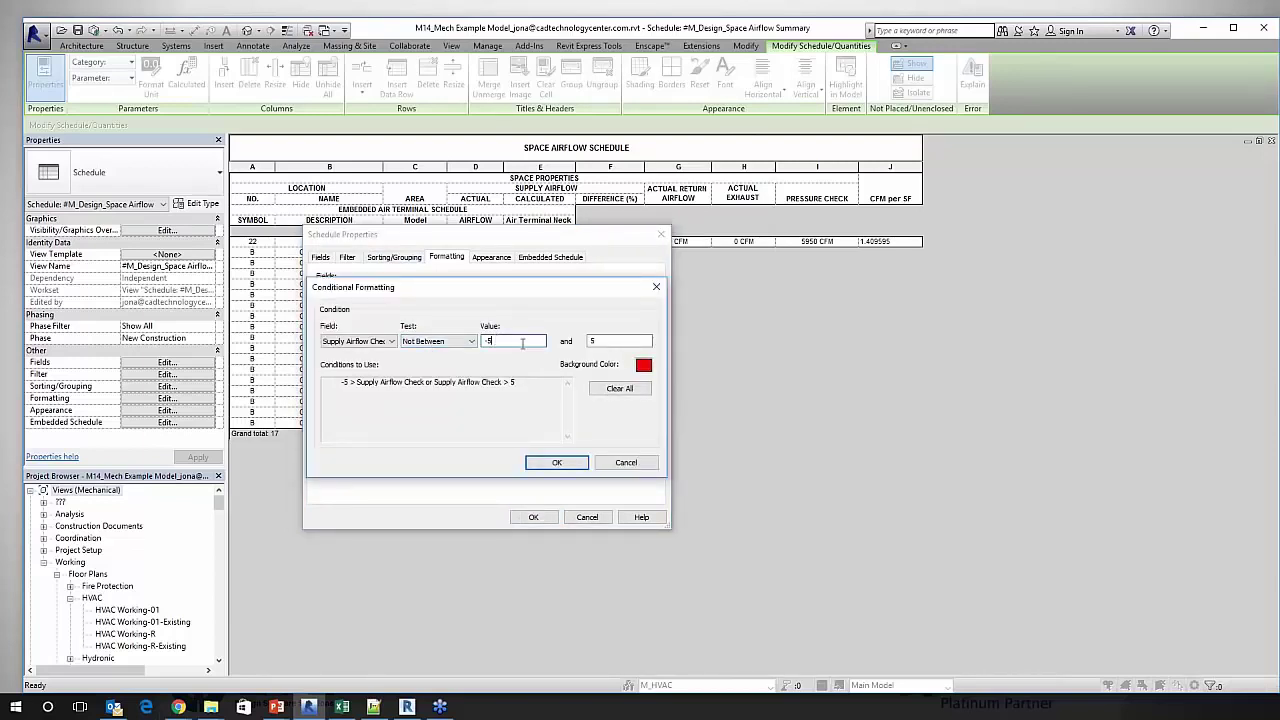
{"action": "left_click", "coordinate": [610, 341]}
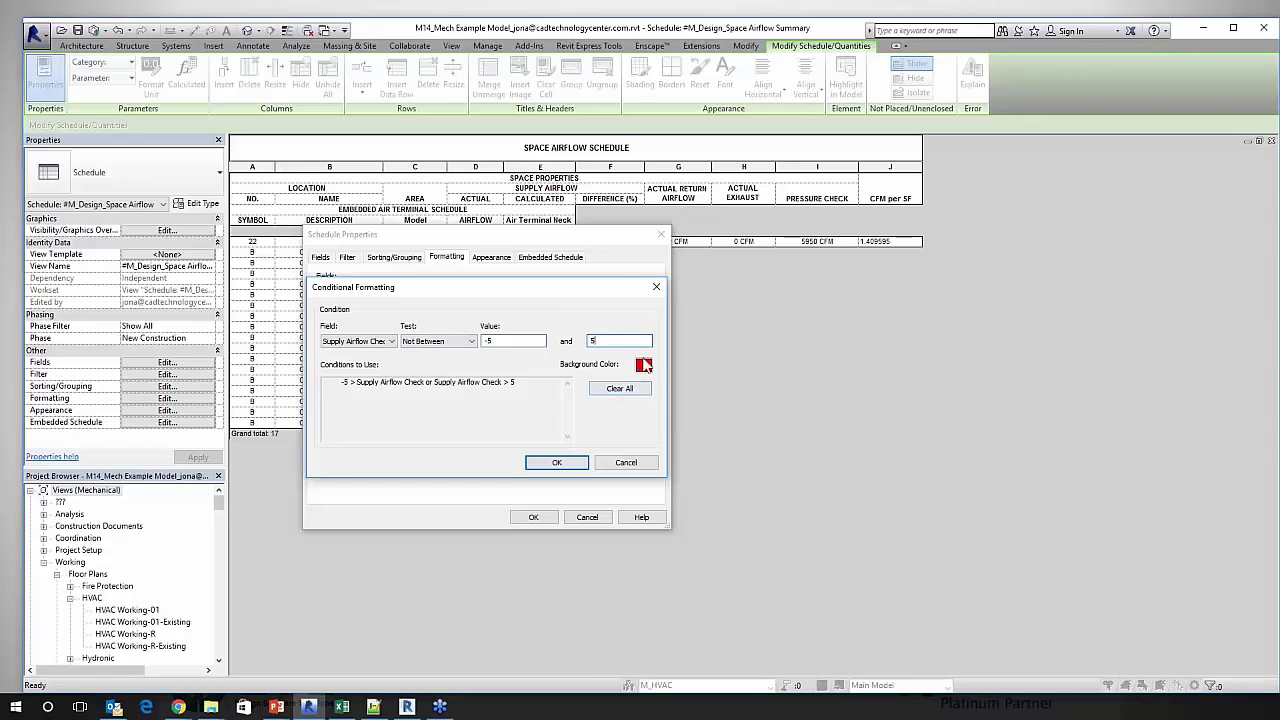
{"action": "left_click", "coordinate": [563, 463]}
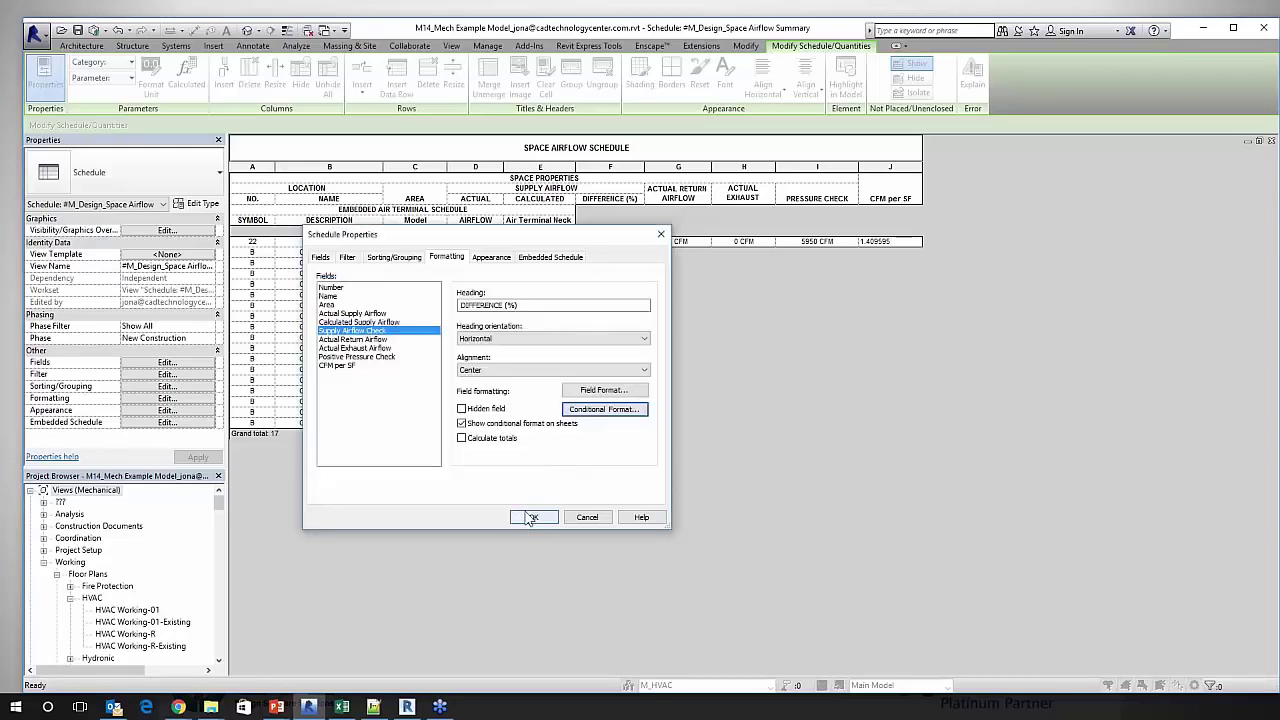
{"action": "left_click", "coordinate": [529, 517]}
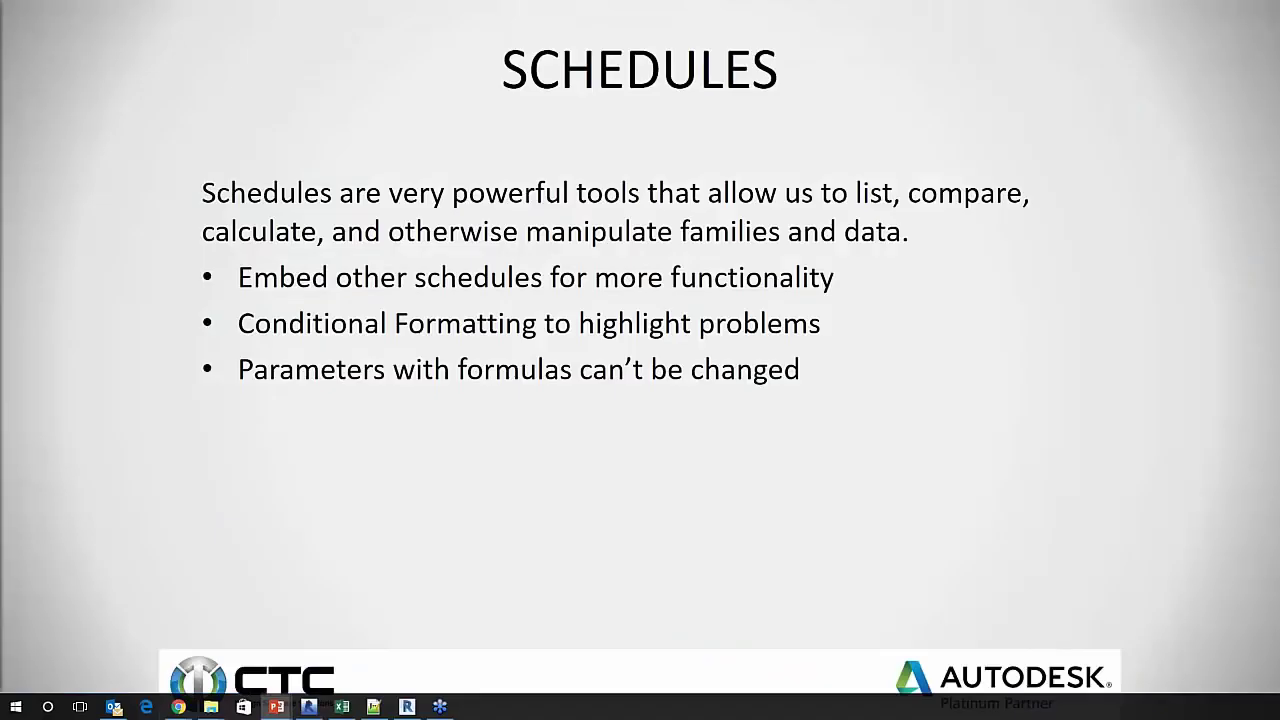
{"action": "key", "text": "Right"}
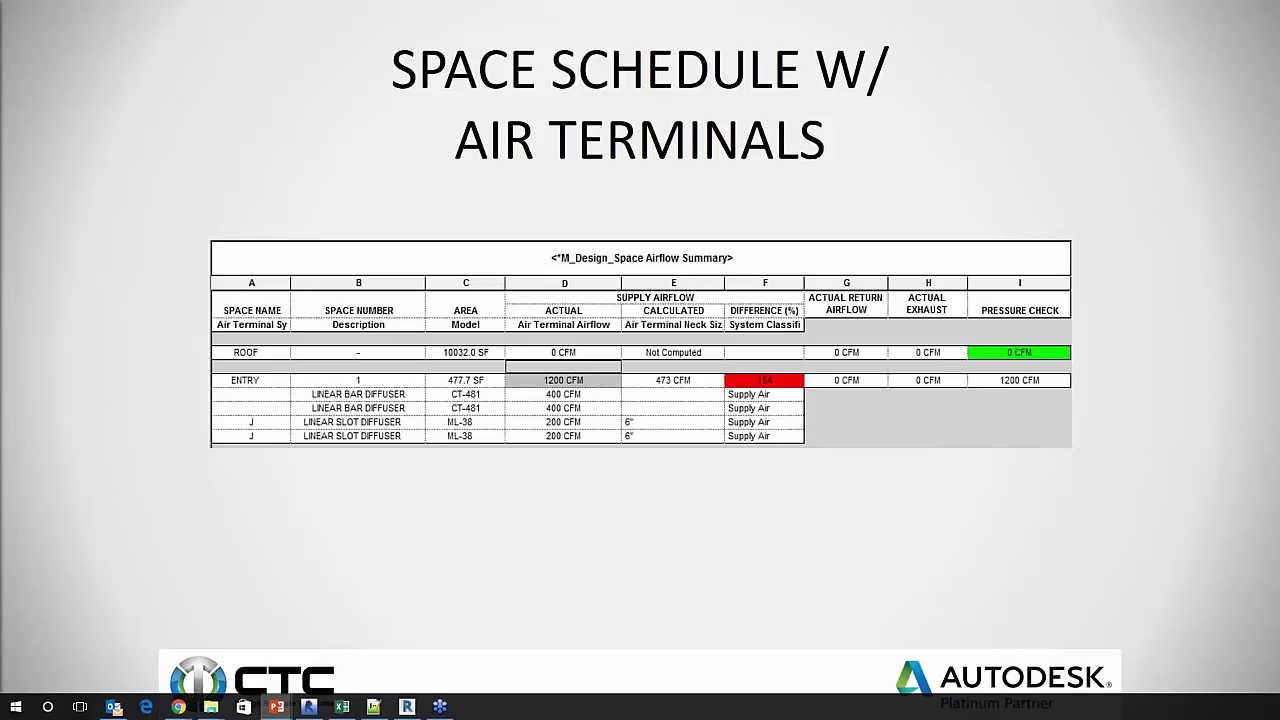
{"action": "key", "text": "Right"}
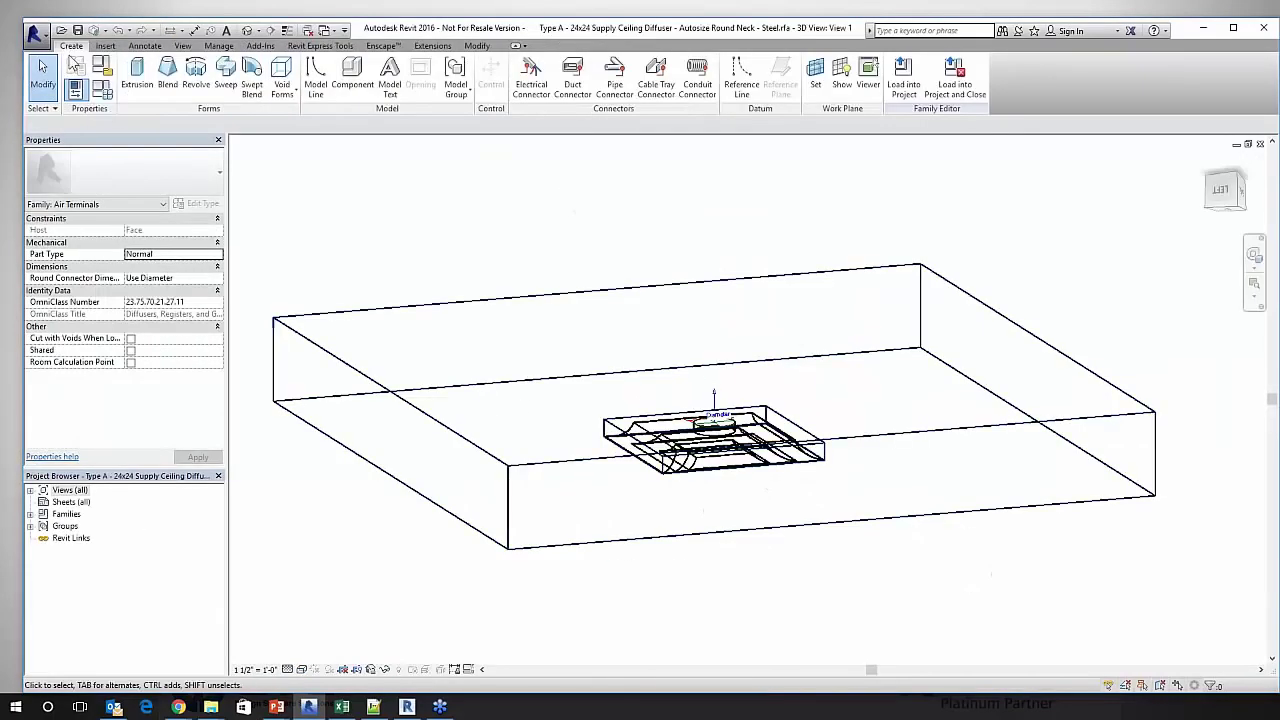
Open the family types of the 24x24 supply ceiling diffuser family and examine its parameter formulas and performance table name.
{"action": "key", "text": "f"}
{"action": "key", "text": "t"}
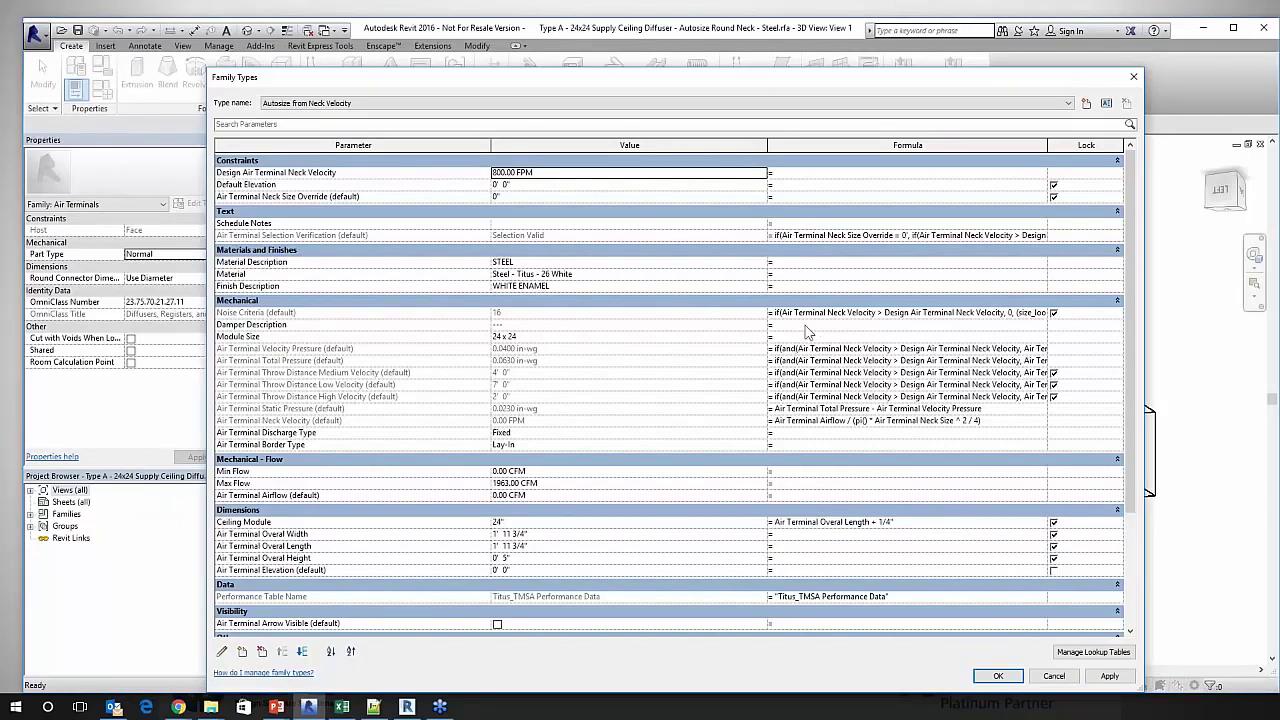
{"action": "scroll", "coordinate": [800, 514], "scroll_direction": "down", "scroll_amount": 3}
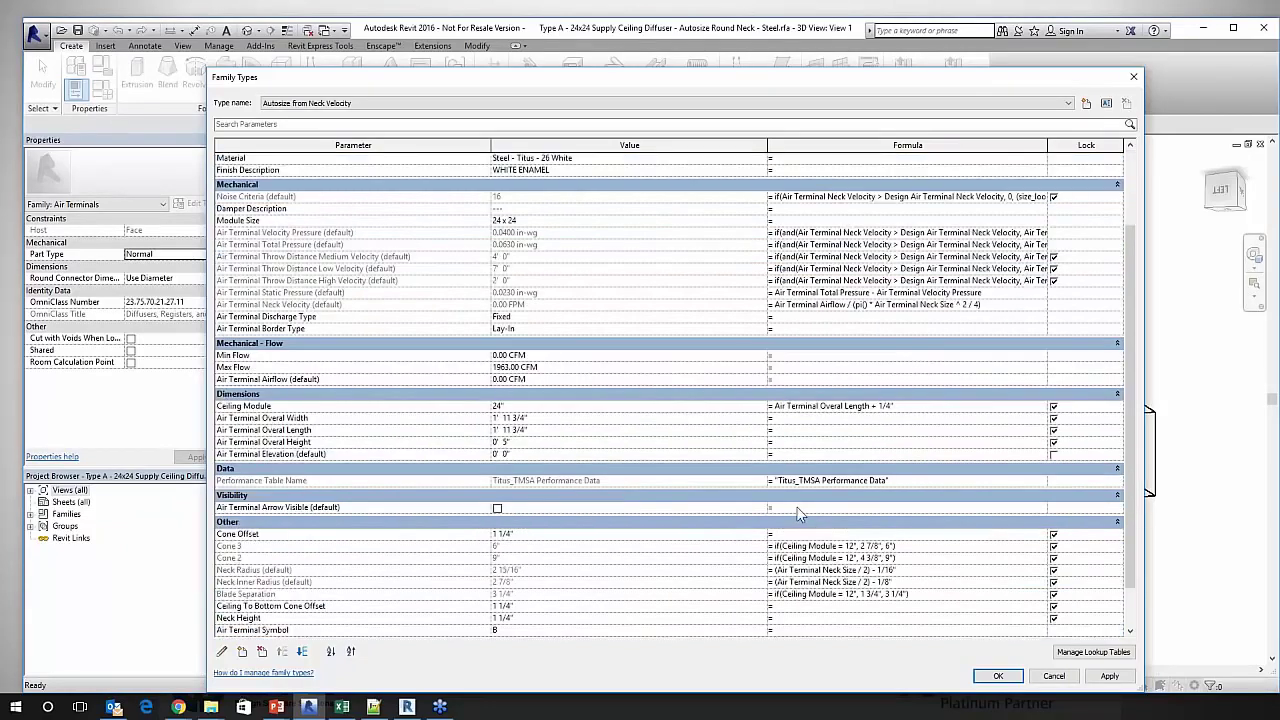
{"action": "scroll", "coordinate": [800, 514], "scroll_direction": "down", "scroll_amount": 2}
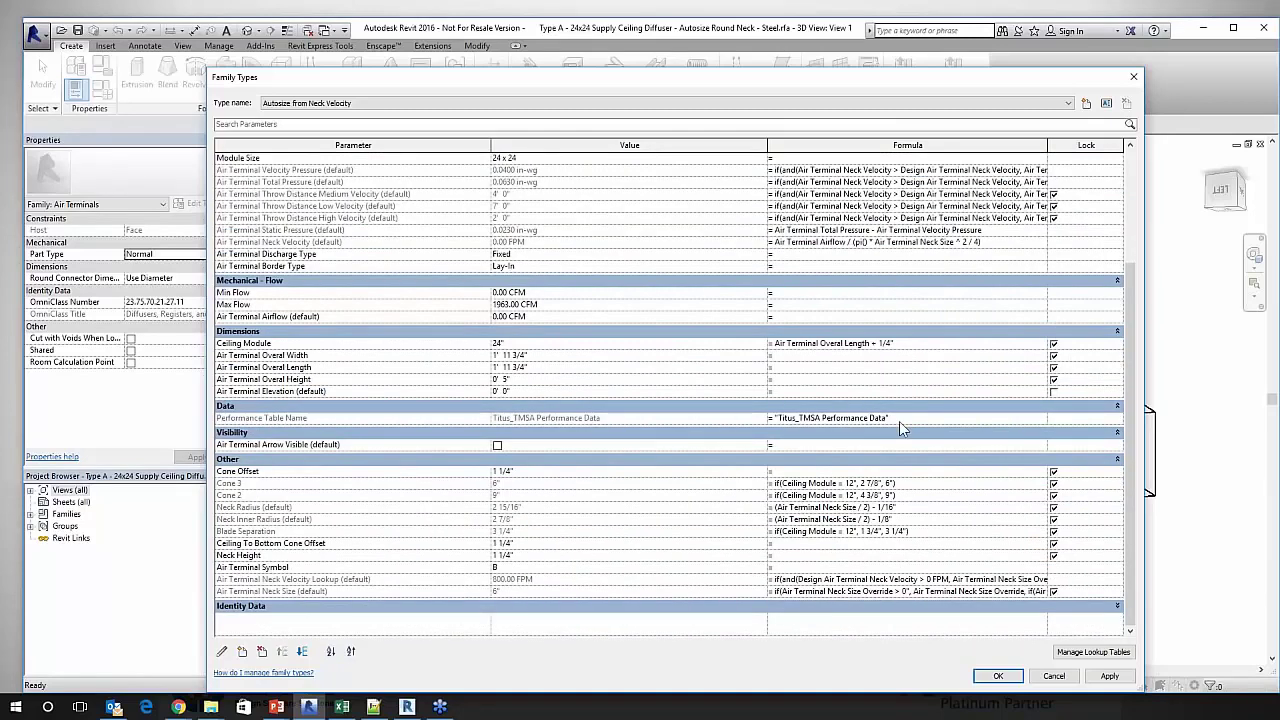
Examine the Performance Table Name formula and the Design Air Terminal Neck Velocity value in the diffuser's family types.
{"action": "left_click", "coordinate": [899, 421]}
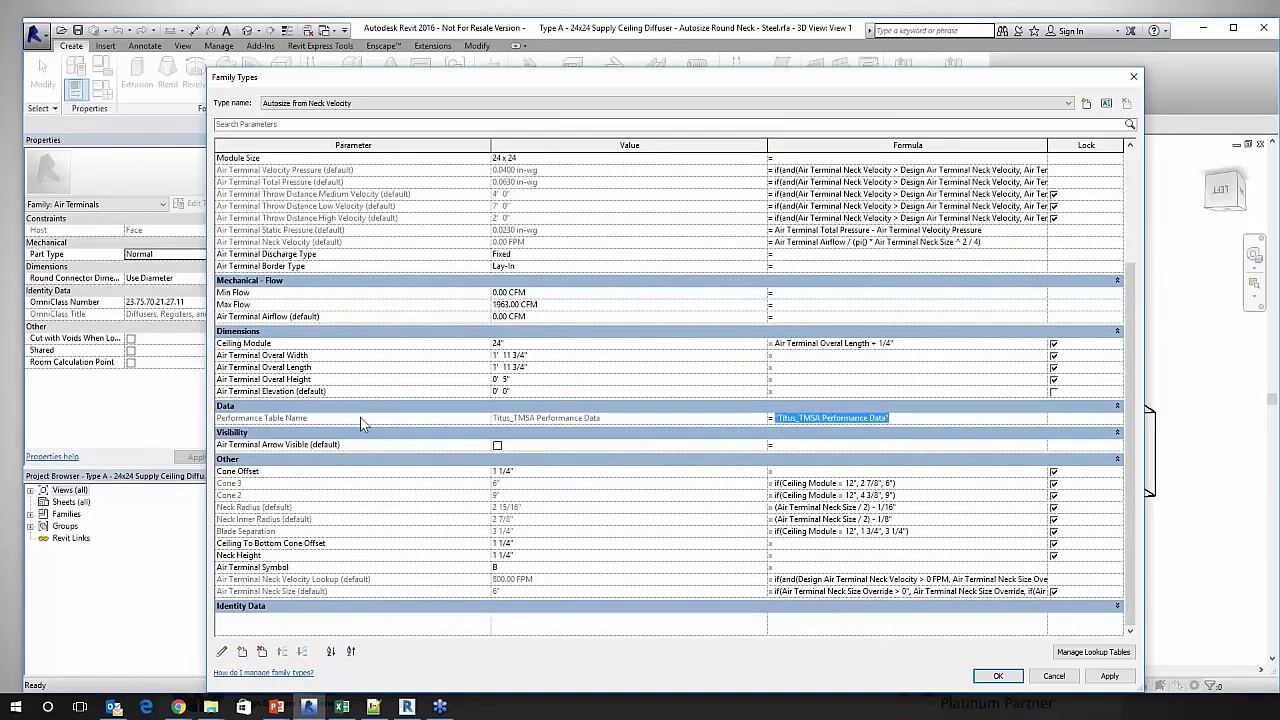
{"action": "key", "text": "End"}
{"action": "key", "text": "Return"}
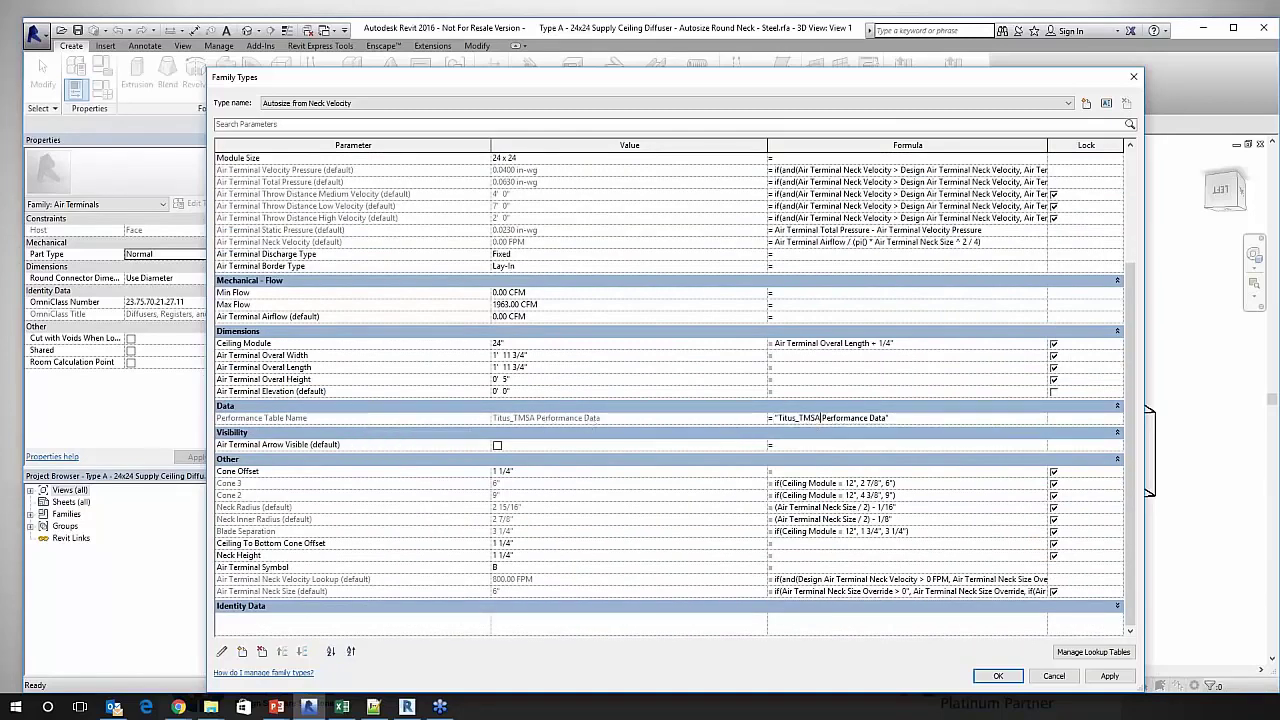
{"action": "left_click_drag", "start_coordinate": [899, 418], "coordinate": [748, 418]}
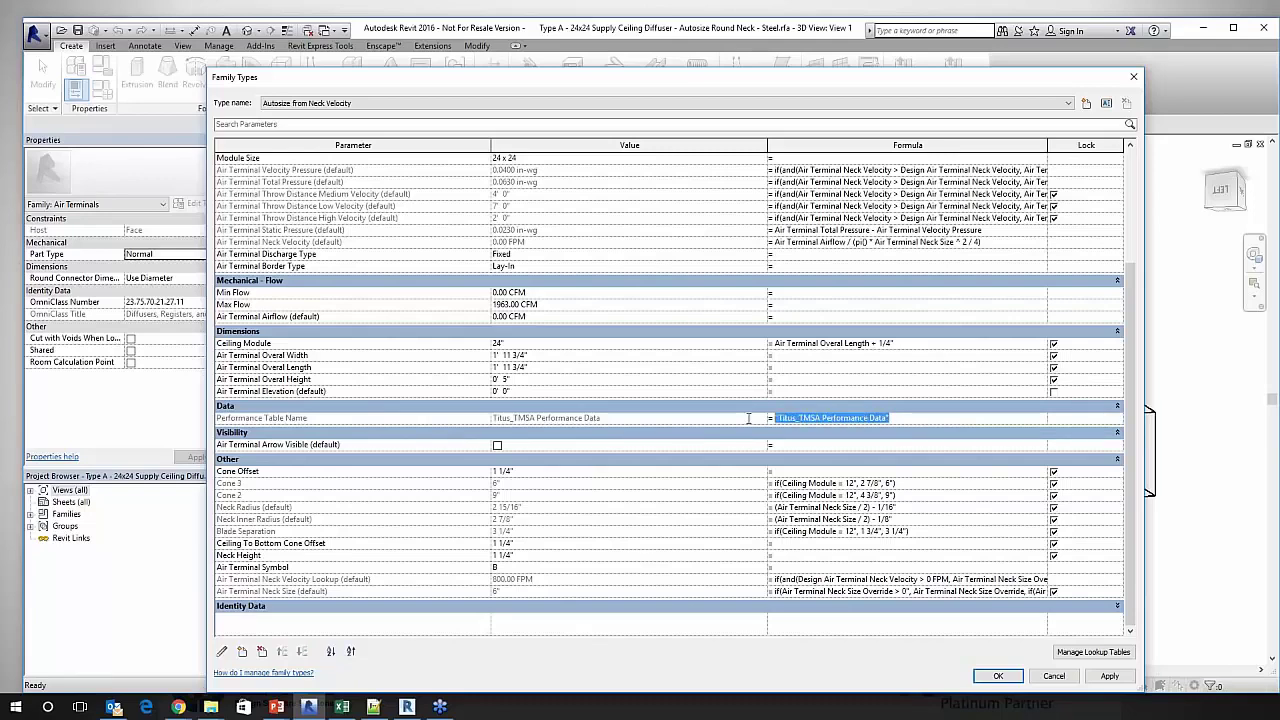
{"action": "scroll", "coordinate": [760, 405], "scroll_direction": "up", "scroll_amount": 3}
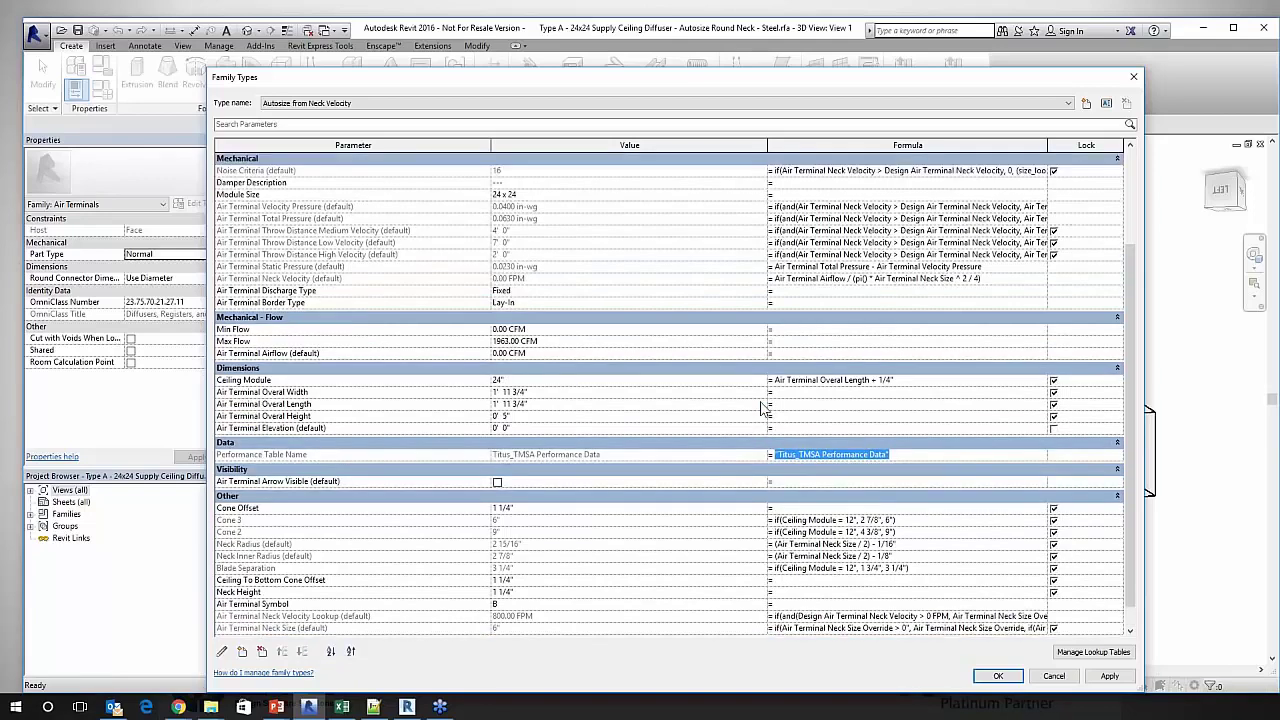
{"action": "scroll", "coordinate": [760, 408], "scroll_direction": "up", "scroll_amount": 1}
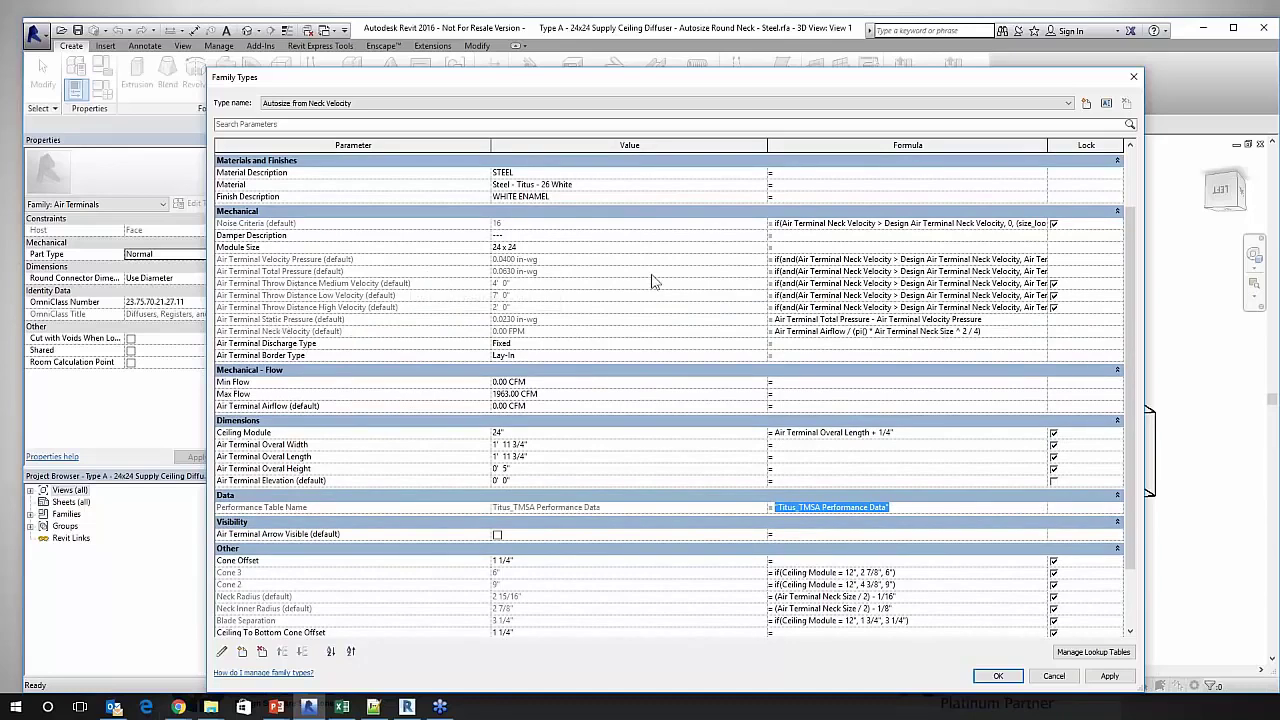
{"action": "scroll", "coordinate": [652, 281], "scroll_direction": "up", "scroll_amount": 3}
{"action": "left_click", "coordinate": [556, 174]}
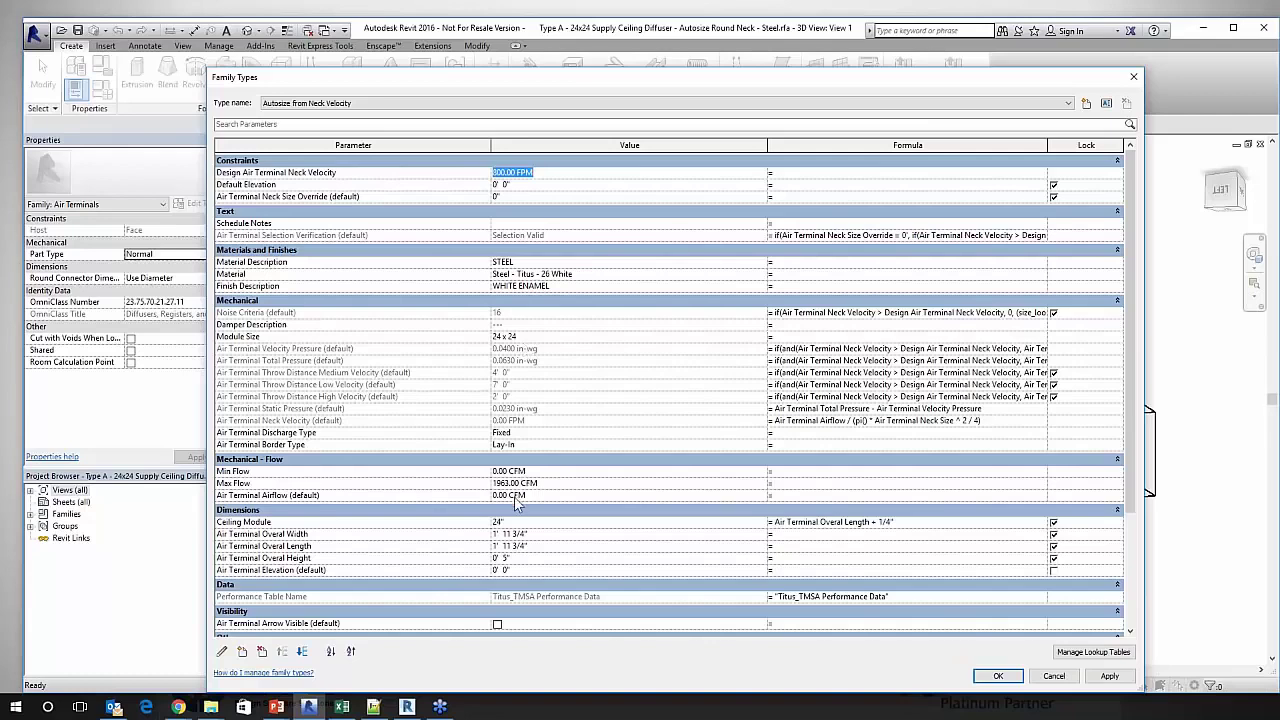
{"action": "scroll", "coordinate": [516, 503], "scroll_direction": "down", "scroll_amount": 2}
{"action": "scroll", "coordinate": [516, 500], "scroll_direction": "down", "scroll_amount": 3}
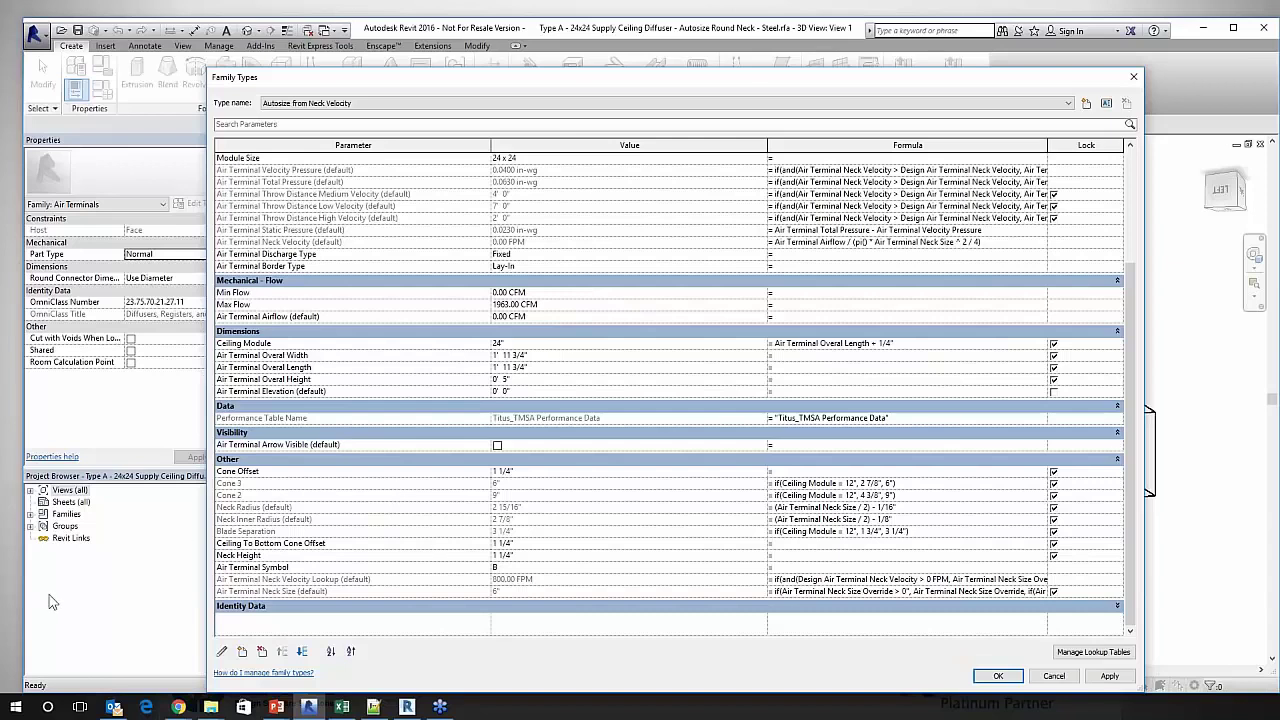
Switch to the Titus_TMSA Performance Data.csv workbook in Excel and inspect the length, width and neck velocity inputs of the first 24x24 row at 800 FPM.
{"action": "key", "text": "alt+Tab"}
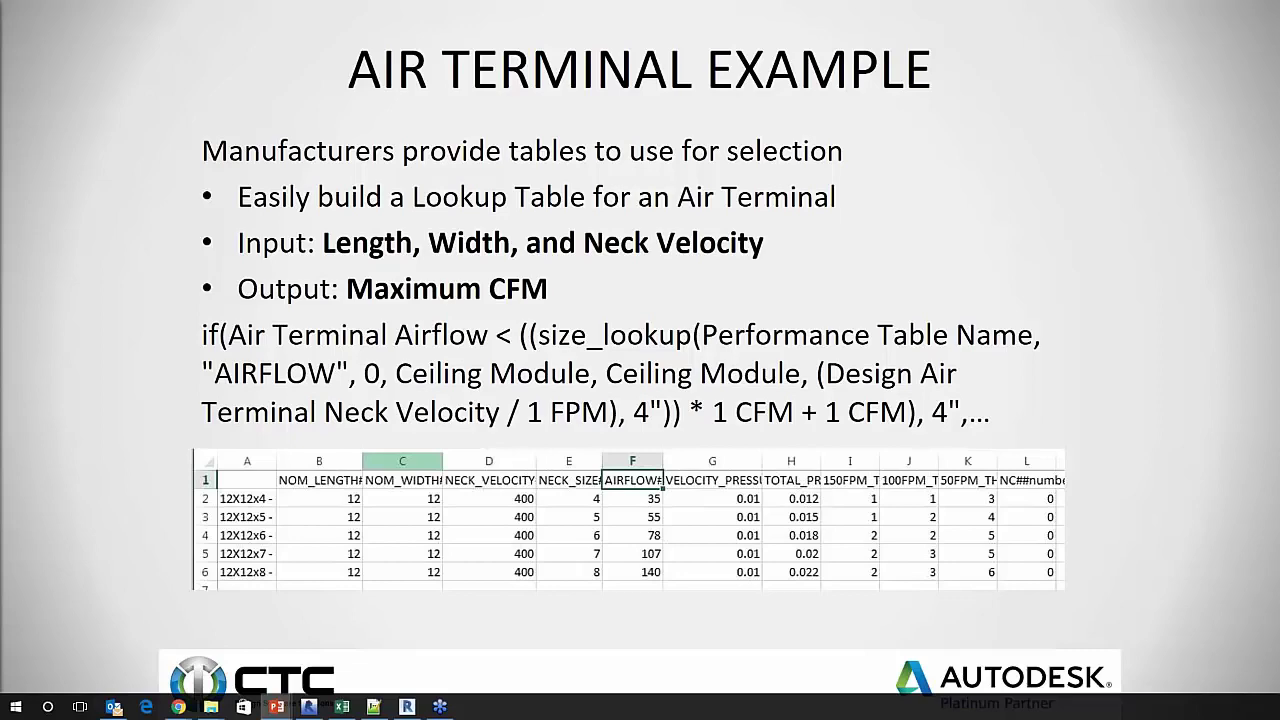
{"action": "key", "text": "alt+Tab"}
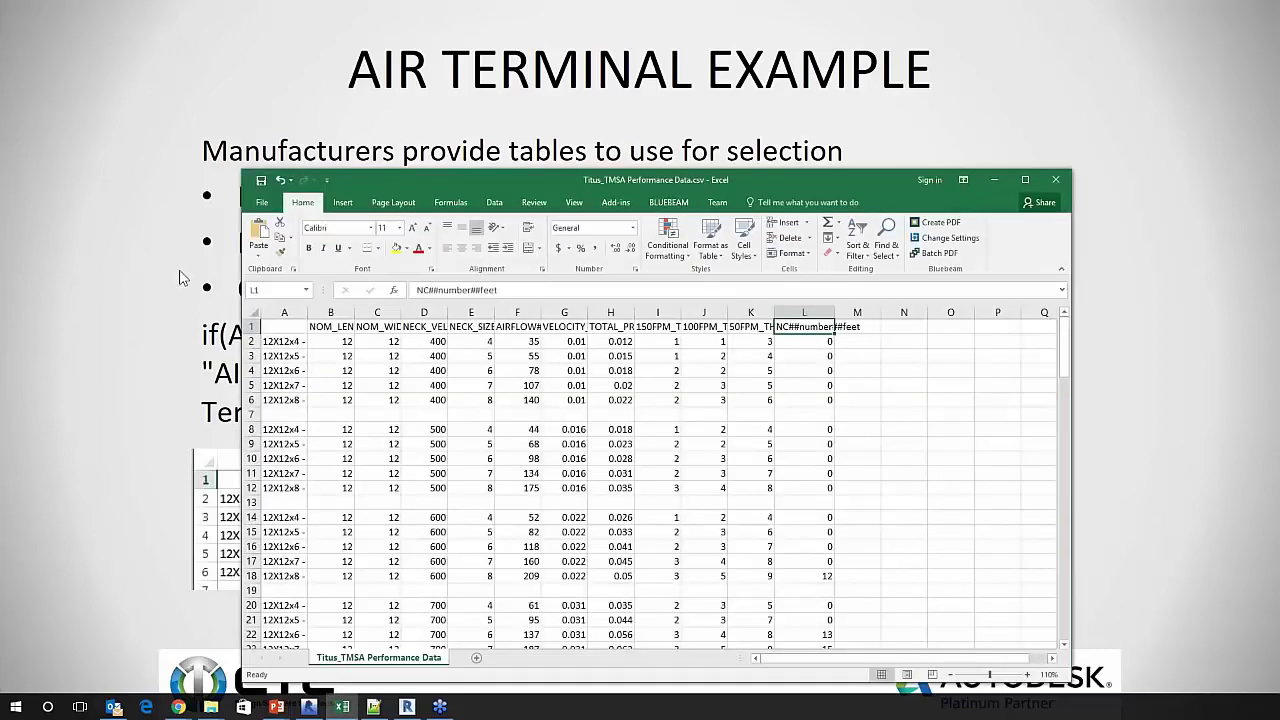
{"action": "scroll", "coordinate": [414, 381], "scroll_direction": "down", "scroll_amount": 15}
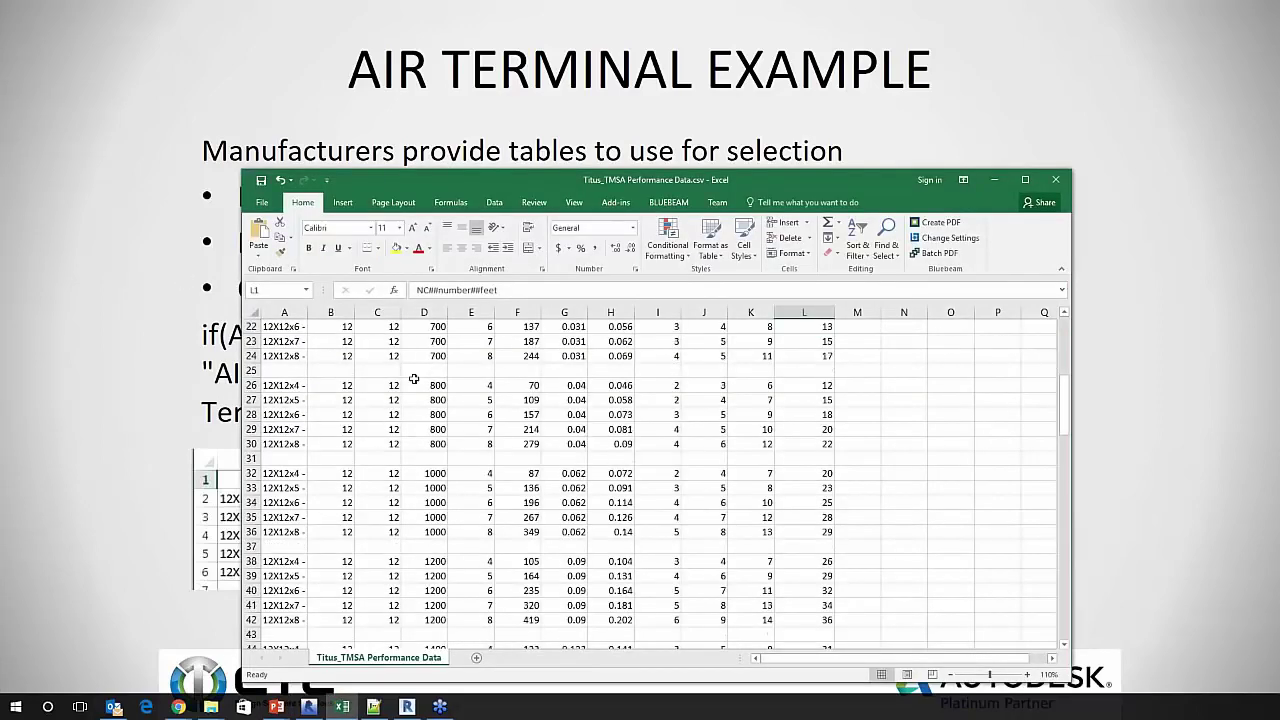
{"action": "scroll", "coordinate": [414, 381], "scroll_direction": "down", "scroll_amount": 2}
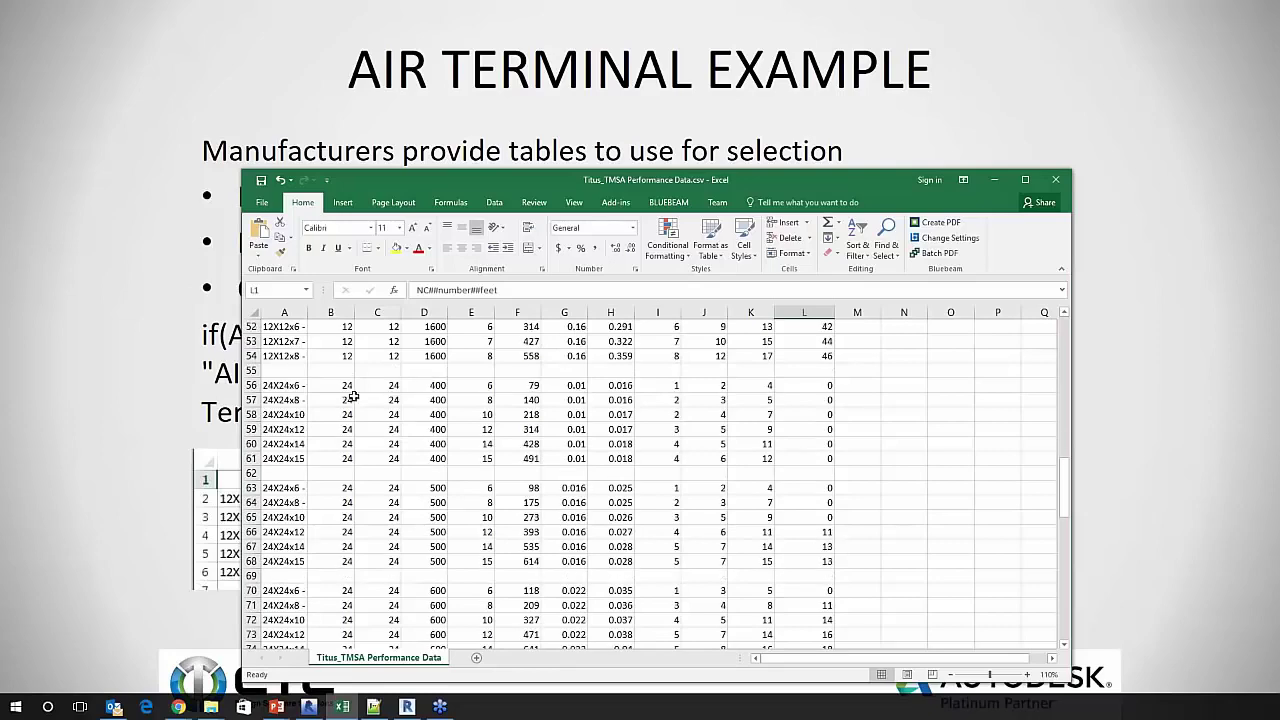
{"action": "scroll", "coordinate": [360, 440], "scroll_direction": "down", "scroll_amount": 1}
{"action": "scroll", "coordinate": [381, 471], "scroll_direction": "down", "scroll_amount": 9}
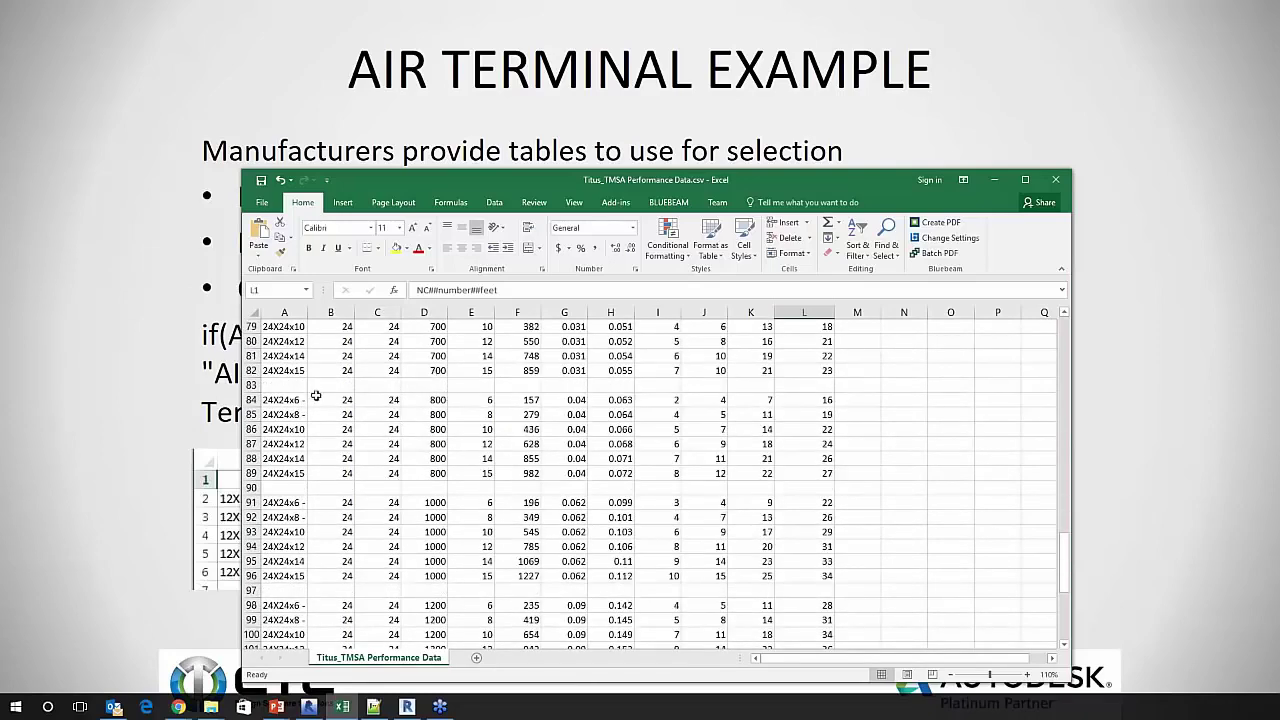
{"action": "left_click", "coordinate": [318, 400]}
{"action": "left_click", "coordinate": [378, 400]}
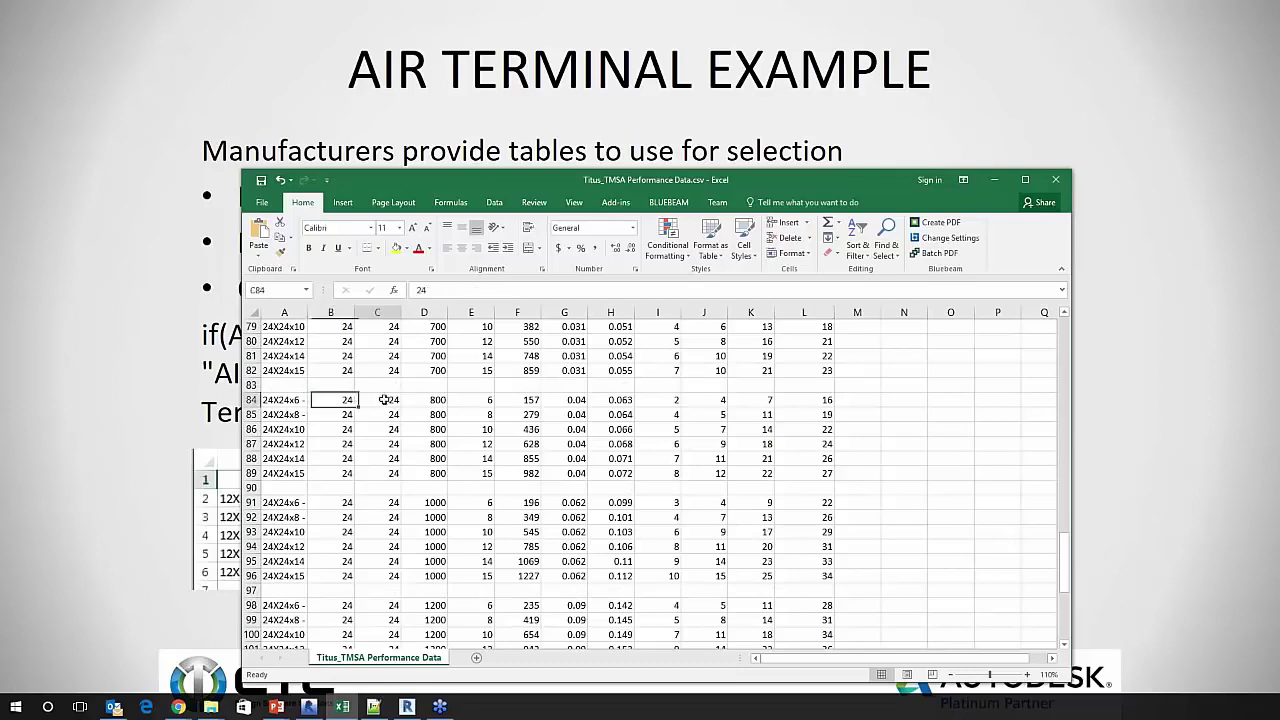
{"action": "left_click", "coordinate": [462, 400]}
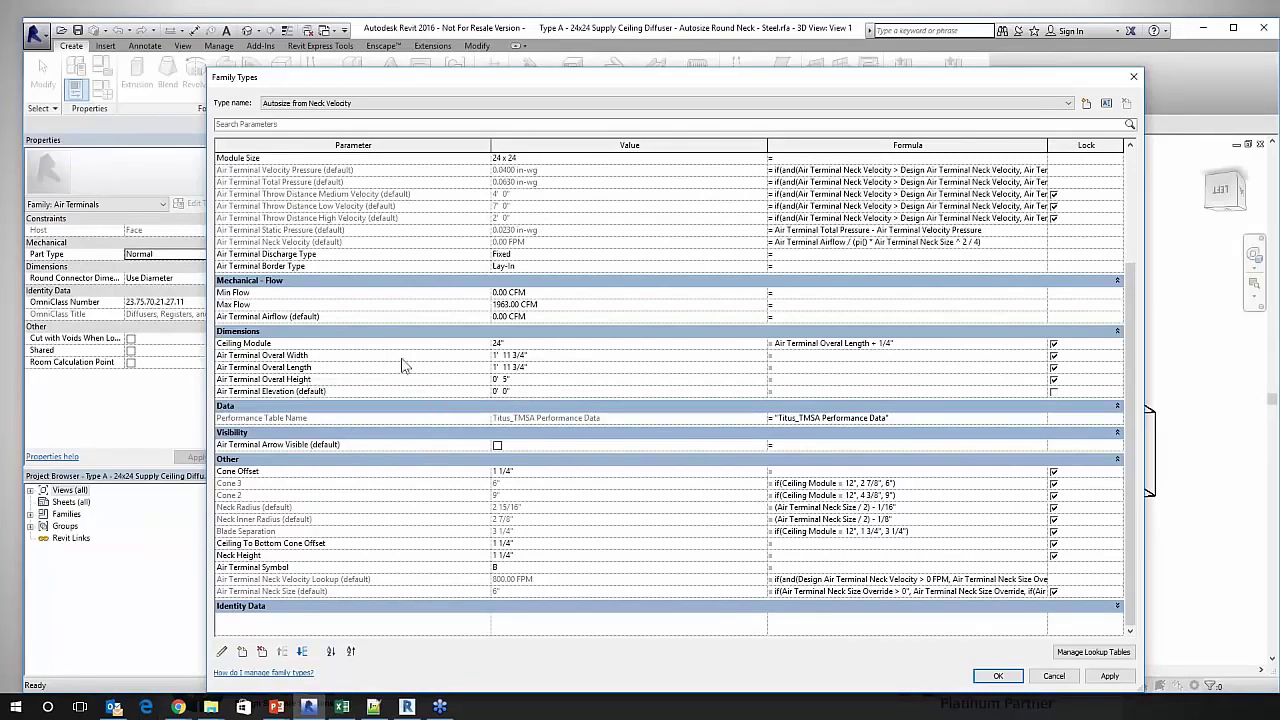
Return to the family types in Revit and examine the neck velocity, selection verification, mechanical and neck size parameters.
{"action": "scroll", "coordinate": [410, 373], "scroll_direction": "up", "scroll_amount": 4}
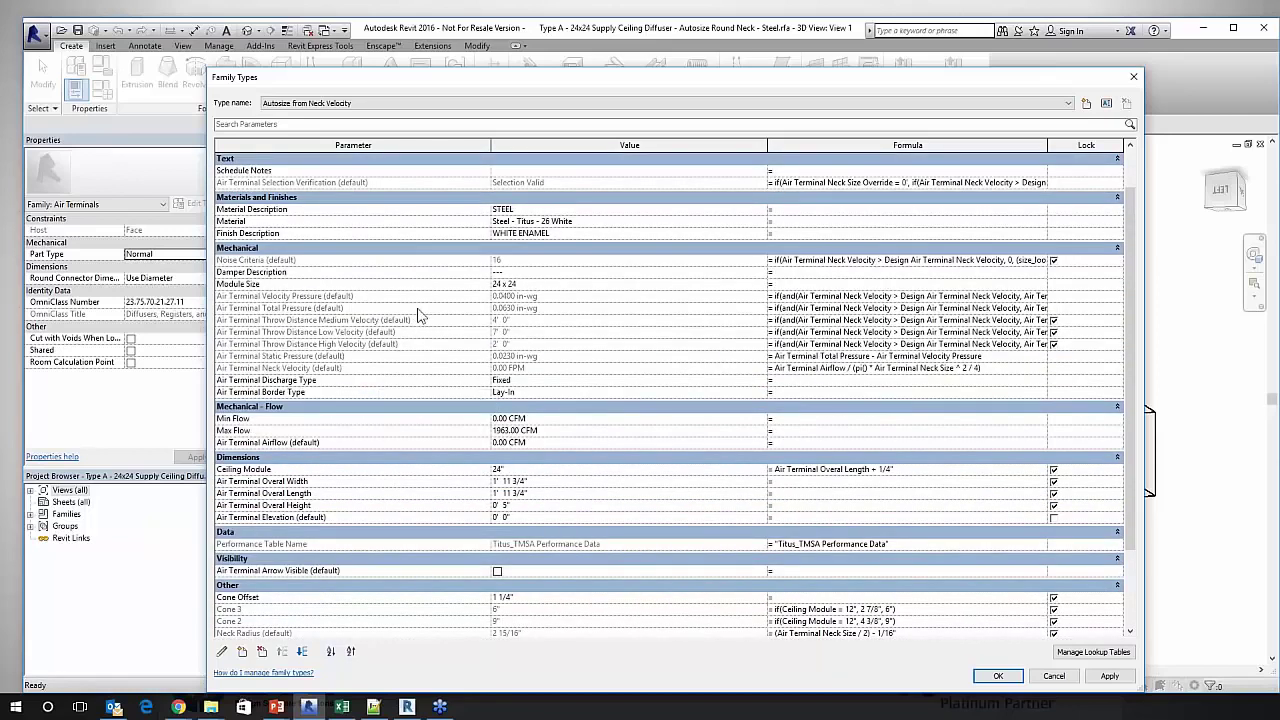
{"action": "left_click", "coordinate": [410, 368]}
{"action": "scroll", "coordinate": [408, 366], "scroll_direction": "up", "scroll_amount": 2}
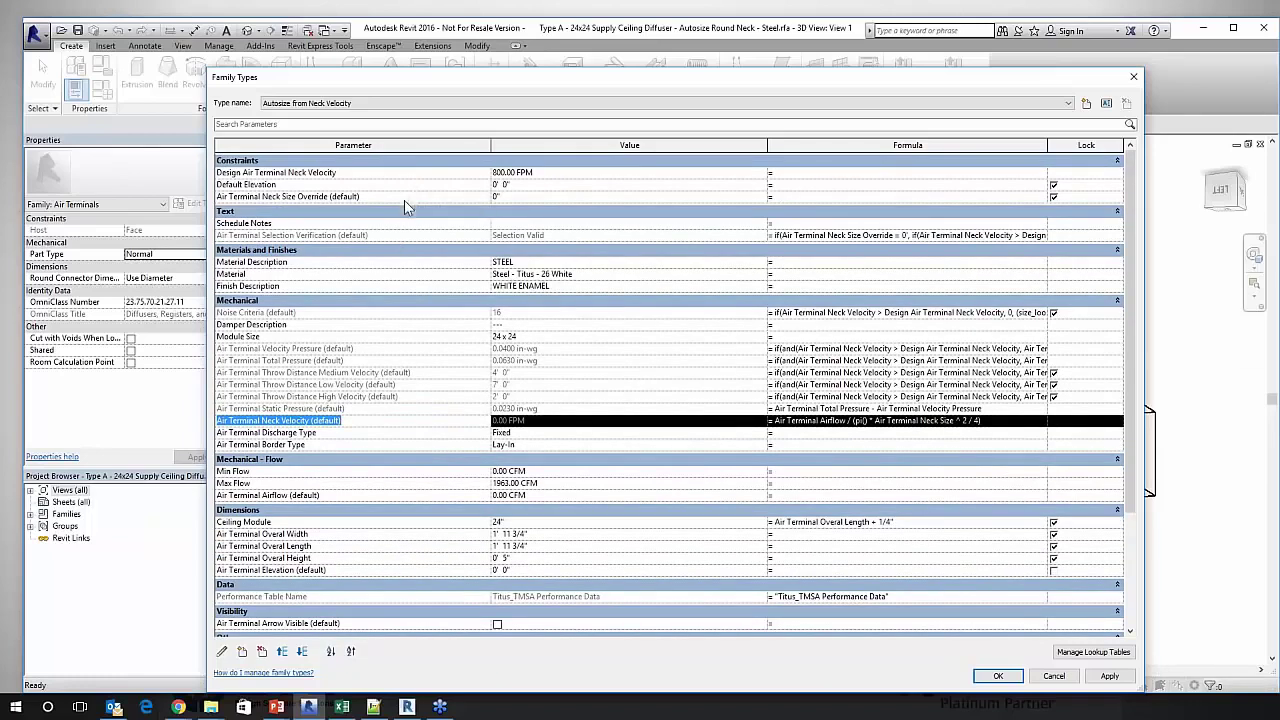
{"action": "left_click", "coordinate": [396, 235]}
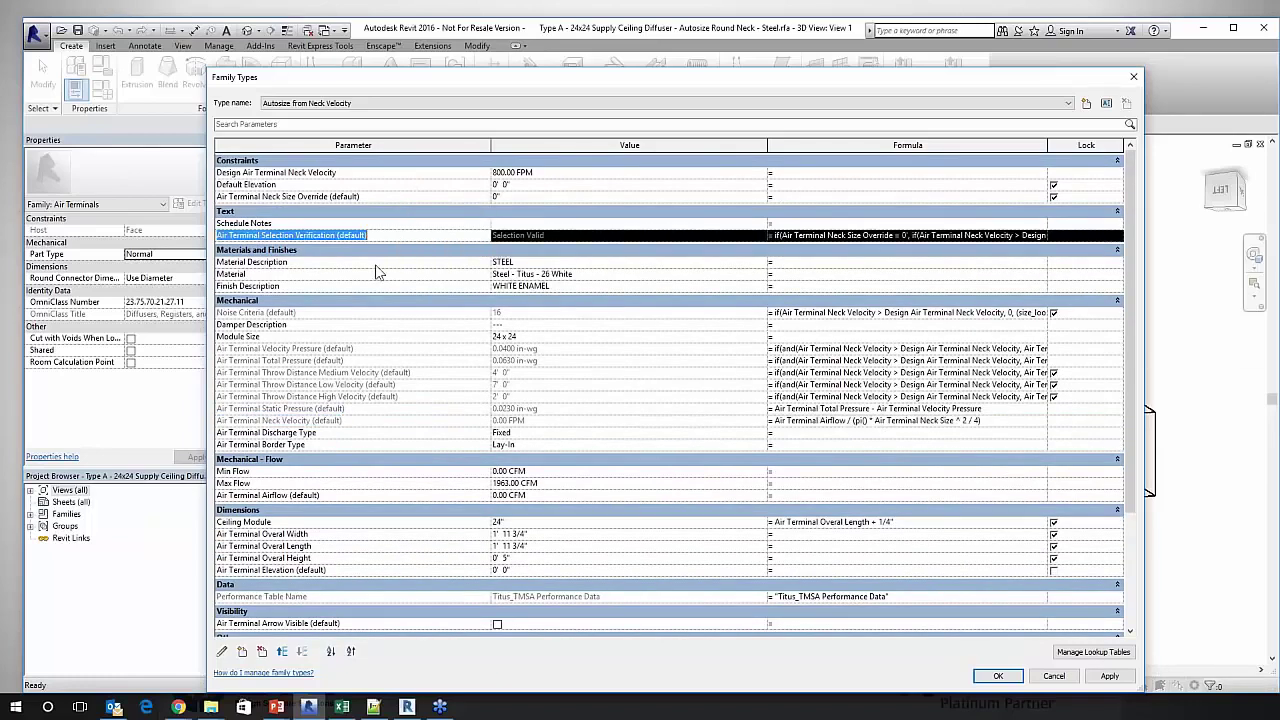
{"action": "left_click", "coordinate": [370, 325]}
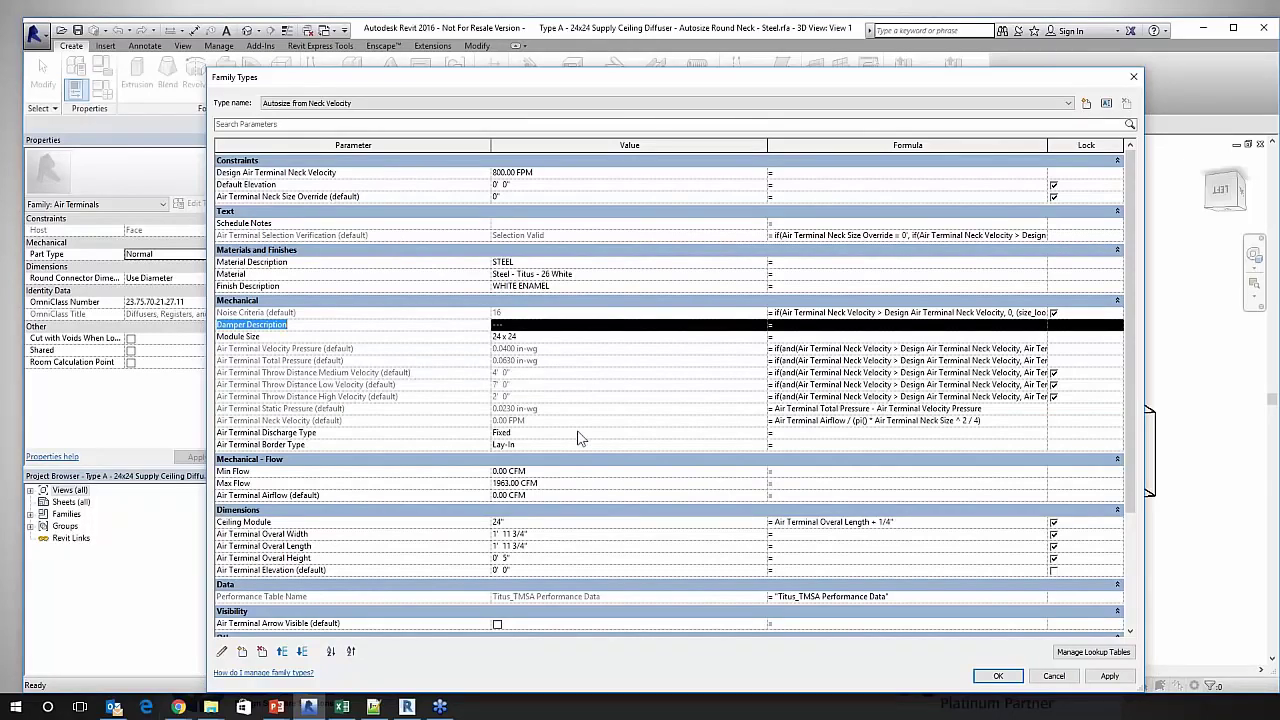
{"action": "scroll", "coordinate": [579, 437], "scroll_direction": "down", "scroll_amount": 1}
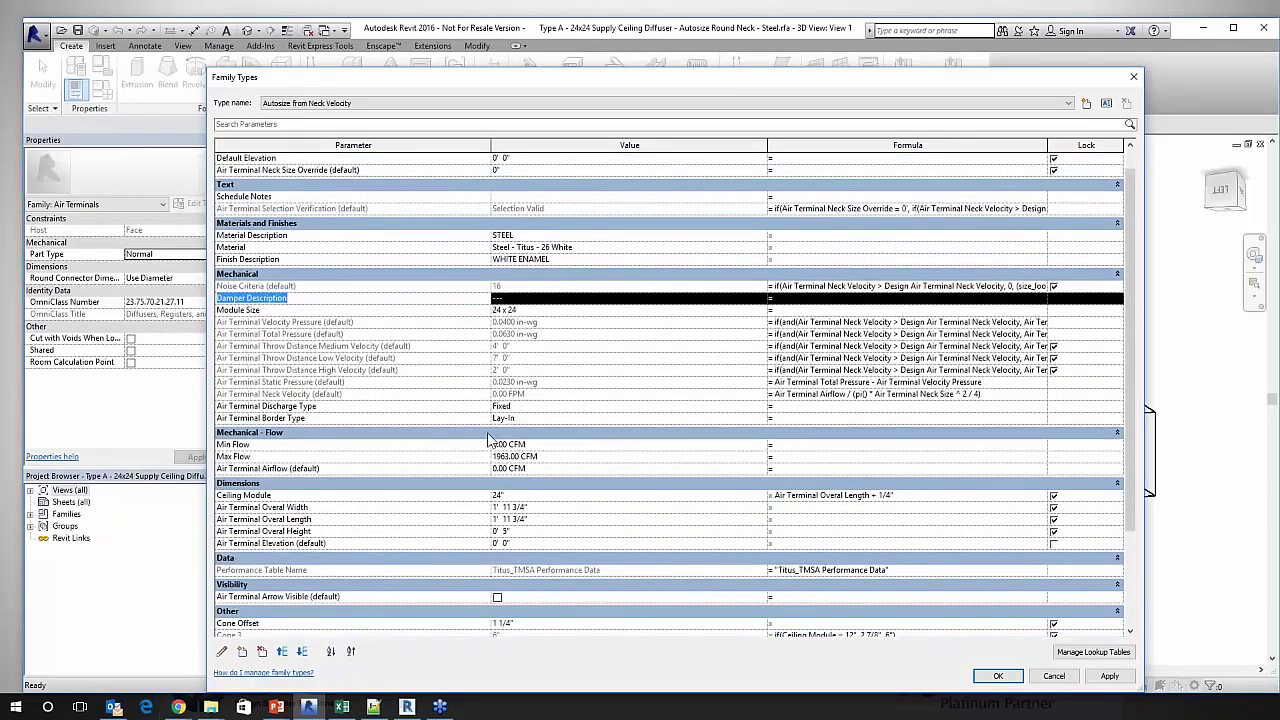
{"action": "scroll", "coordinate": [478, 505], "scroll_direction": "down", "scroll_amount": 2}
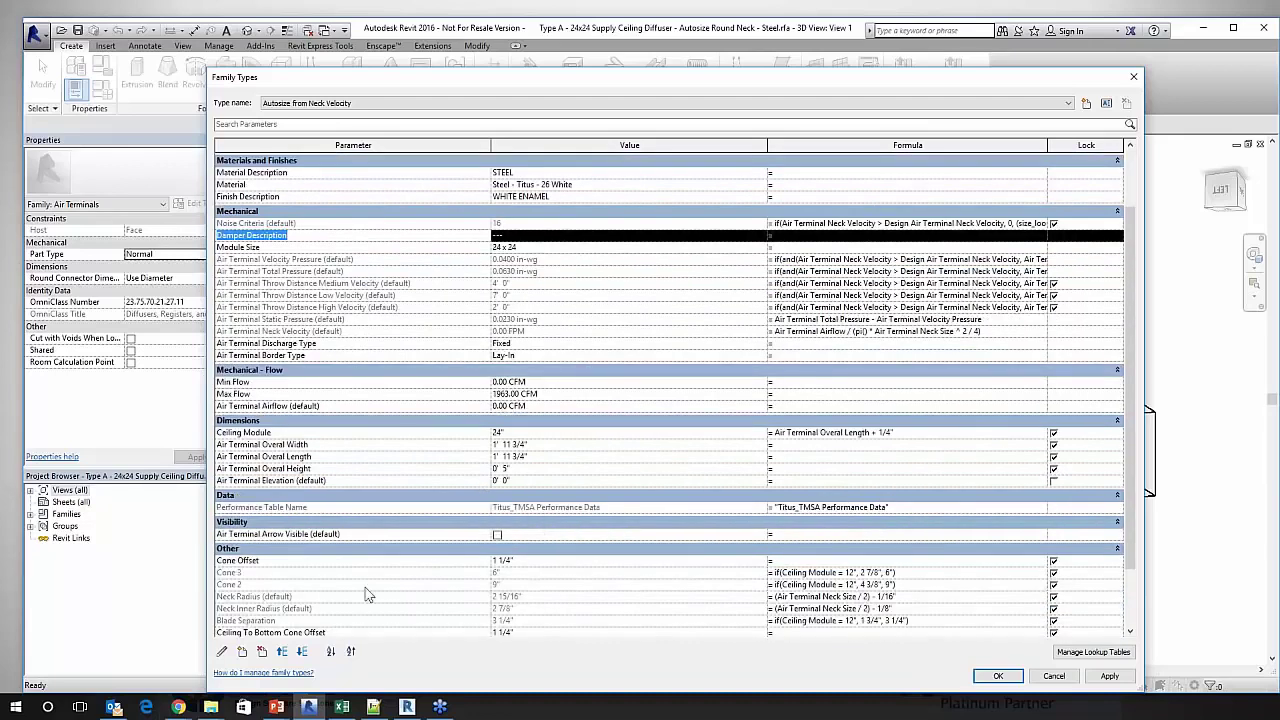
{"action": "left_click", "coordinate": [586, 605]}
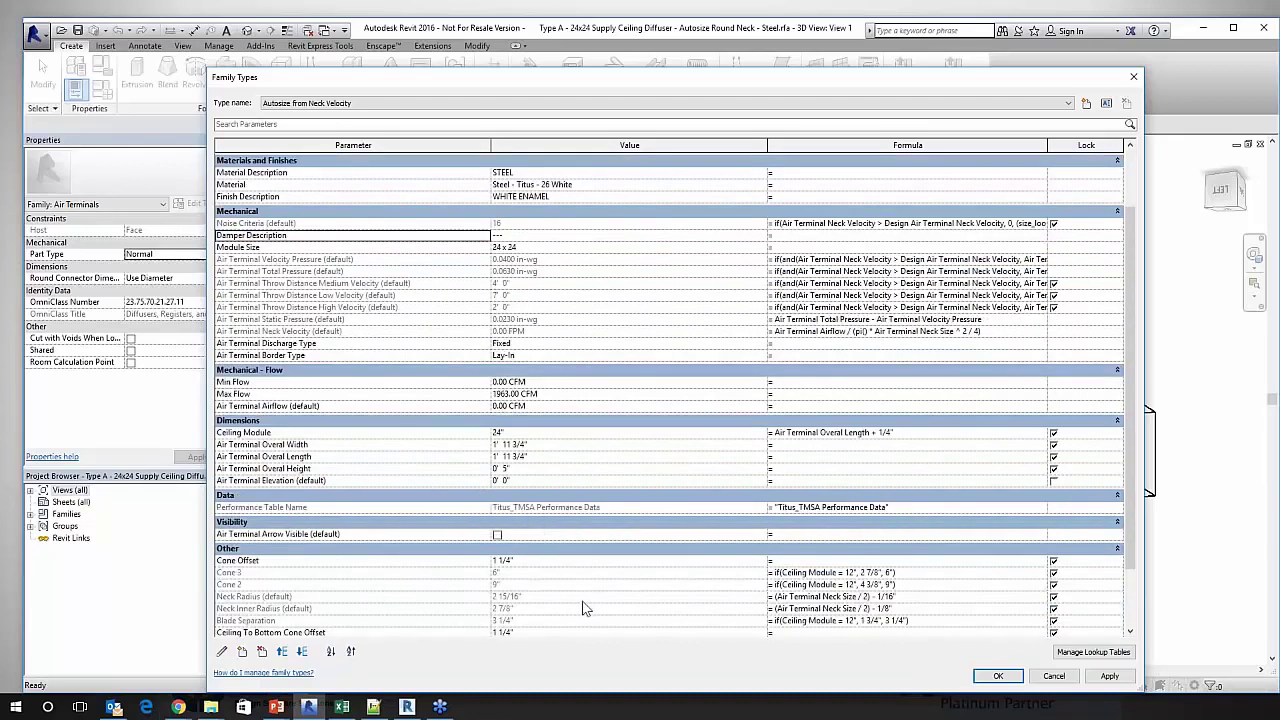
{"action": "scroll", "coordinate": [570, 605], "scroll_direction": "down", "scroll_amount": 2}
{"action": "scroll", "coordinate": [558, 600], "scroll_direction": "down", "scroll_amount": 1}
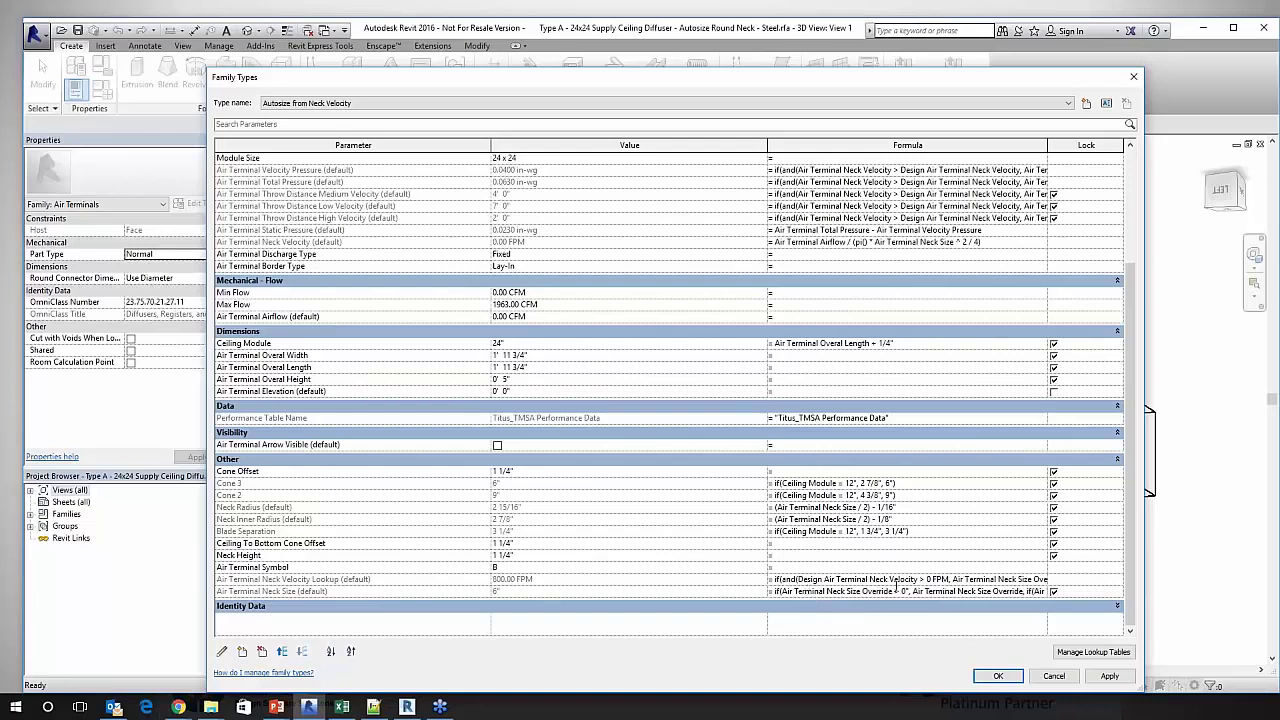
Read through the Air Terminal Neck Size formula, from the neck size override condition to the size_lookup of AIRFLOW.
{"action": "left_click_drag", "start_coordinate": [804, 591], "coordinate": [936, 591]}
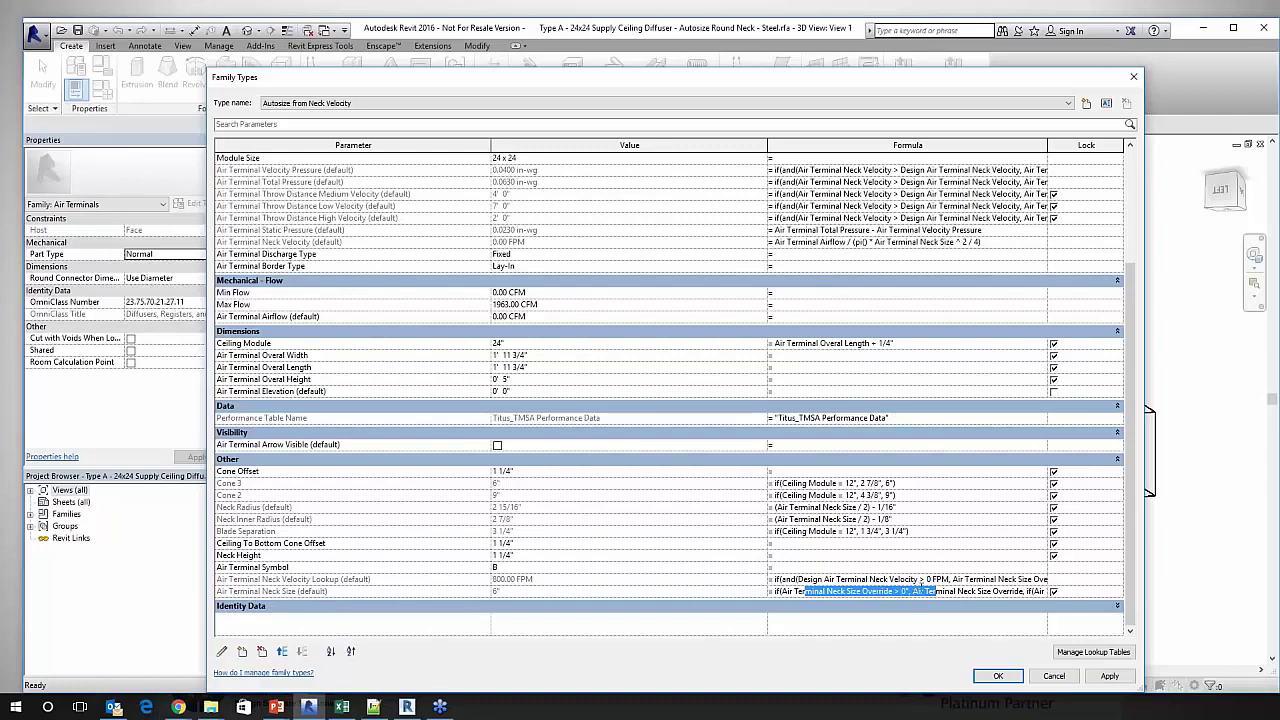
{"action": "left_click", "coordinate": [919, 591]}
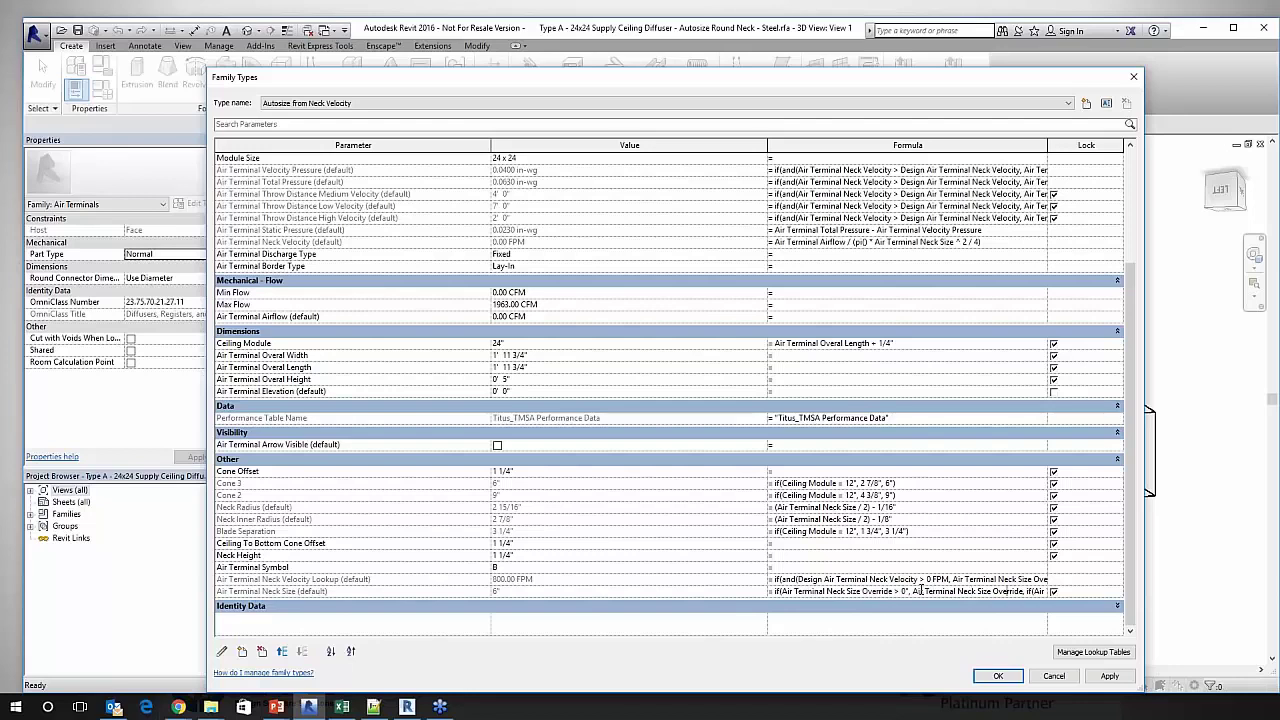
{"action": "key", "text": "Right"}
{"action": "key", "text": "Right"}
{"action": "key", "text": "Right"}
{"action": "key", "text": "Right"}
{"action": "key", "text": "Right"}
{"action": "key", "text": "Right"}
{"action": "key", "text": "Right"}
{"action": "key", "text": "Right"}
{"action": "key", "text": "Right"}
{"action": "key", "text": "Right"}
{"action": "key", "text": "Right"}
{"action": "key", "text": "Right"}
{"action": "key", "text": "Right"}
{"action": "key", "text": "Right"}
{"action": "key", "text": "Right"}
{"action": "key", "text": "Right"}
{"action": "key", "text": "Right"}
{"action": "key", "text": "Right"}
{"action": "key", "text": "Right"}
{"action": "key", "text": "Right"}
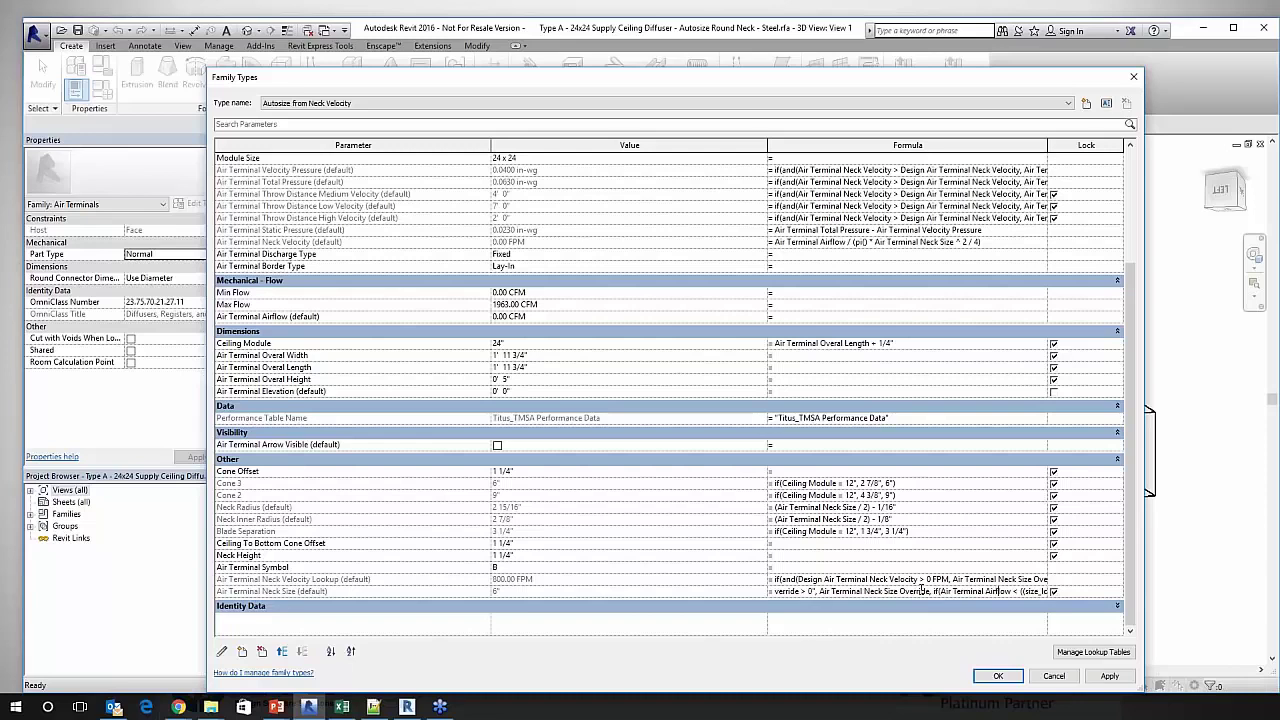
{"action": "key", "text": "Right"}
{"action": "key", "text": "Right"}
{"action": "key", "text": "Right"}
{"action": "key", "text": "Right"}
{"action": "key", "text": "Right"}
{"action": "key", "text": "Right"}
{"action": "key", "text": "Right"}
{"action": "key", "text": "Right"}
{"action": "key", "text": "Right"}
{"action": "key", "text": "Right"}
{"action": "key", "text": "Right"}
{"action": "key", "text": "Right"}
{"action": "key", "text": "Right"}
{"action": "key", "text": "Right"}
{"action": "key", "text": "Right"}
{"action": "key", "text": "Right"}
{"action": "key", "text": "Right"}
{"action": "key", "text": "Right"}
{"action": "key", "text": "Right"}
{"action": "key", "text": "Right"}
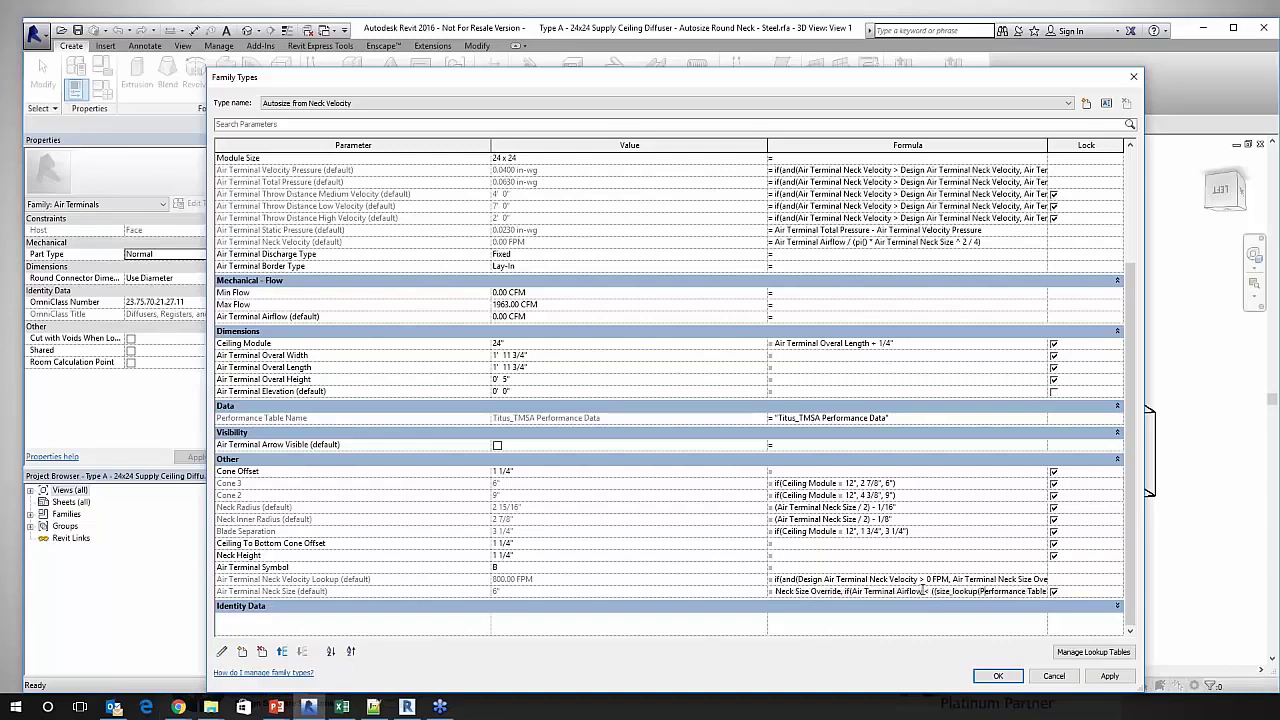
{"action": "key", "text": "Left"}
{"action": "key", "text": "Left"}
{"action": "key", "text": "Left"}
{"action": "key", "text": "Left"}
{"action": "key", "text": "Left"}
{"action": "key", "text": "Left"}
{"action": "key", "text": "Left"}
{"action": "key", "text": "Left"}
{"action": "key", "text": "Left"}
{"action": "key", "text": "Left"}
{"action": "key", "text": "Left"}
{"action": "key", "text": "Left"}
{"action": "key", "text": "Left"}
{"action": "key", "text": "Left"}
{"action": "key", "text": "Left"}
{"action": "key", "text": "Left"}
{"action": "key", "text": "Left"}
{"action": "key", "text": "Left"}
{"action": "key", "text": "Left"}
{"action": "key", "text": "Left"}
{"action": "key", "text": "Right"}
{"action": "key", "text": "Right"}
{"action": "key", "text": "Right"}
{"action": "key", "text": "Right"}
{"action": "key", "text": "Right"}
{"action": "key", "text": "Right"}
{"action": "key", "text": "Right"}
{"action": "key", "text": "Right"}
{"action": "key", "text": "Right"}
{"action": "key", "text": "Right"}
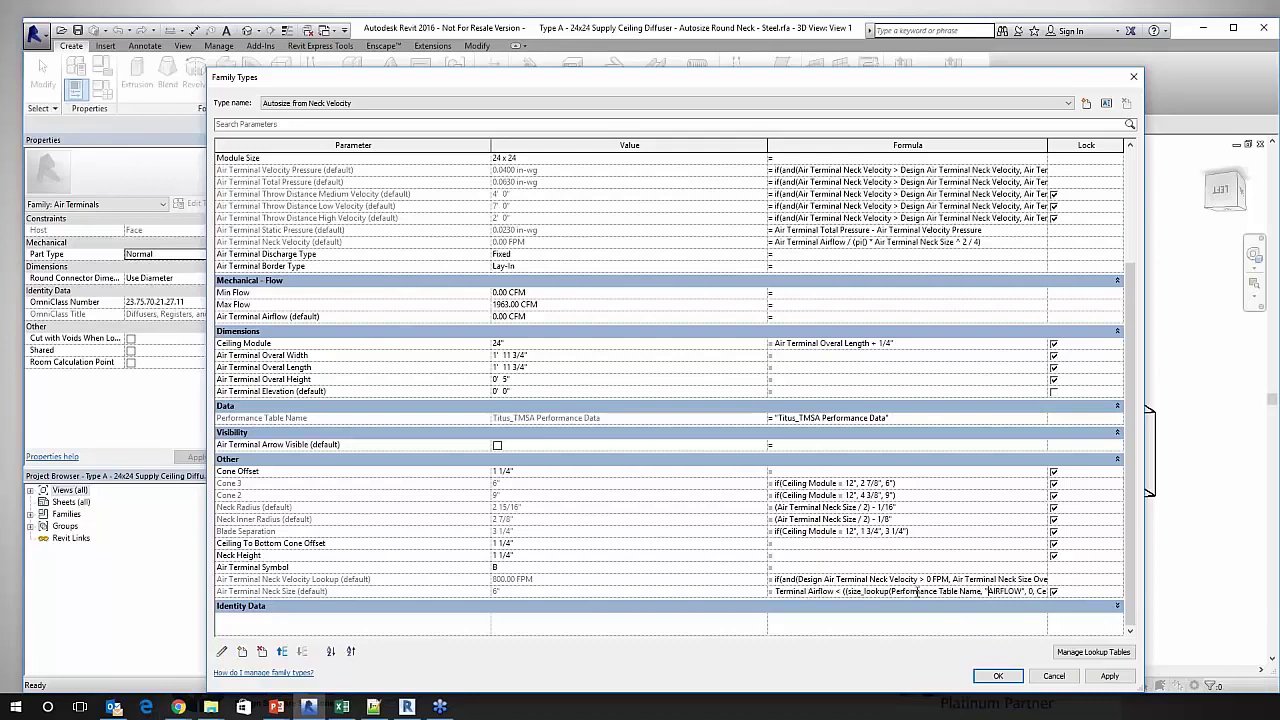
{"action": "key", "text": "shift+Home"}
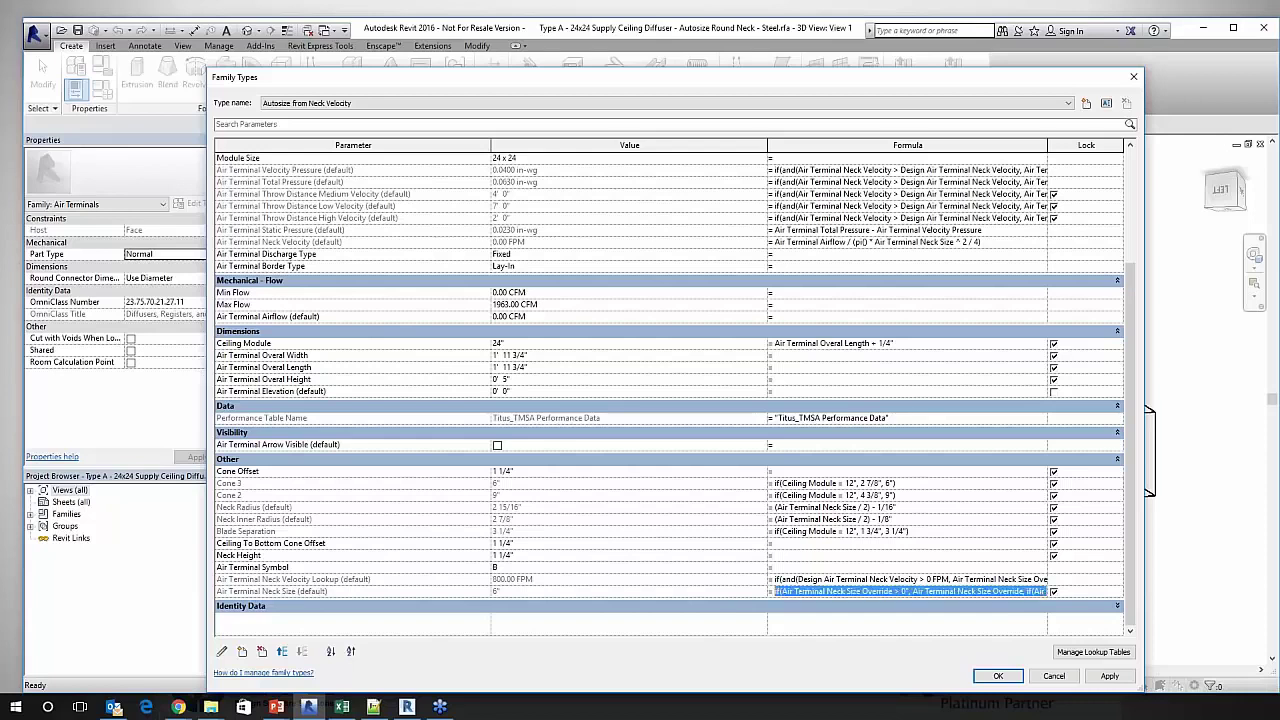
Copy the complete Air Terminal Neck Size formula into the open Notepad++ document, below the existing formulas on line 12.
{"action": "left_click_drag", "start_coordinate": [776, 591], "coordinate": [1120, 592]}
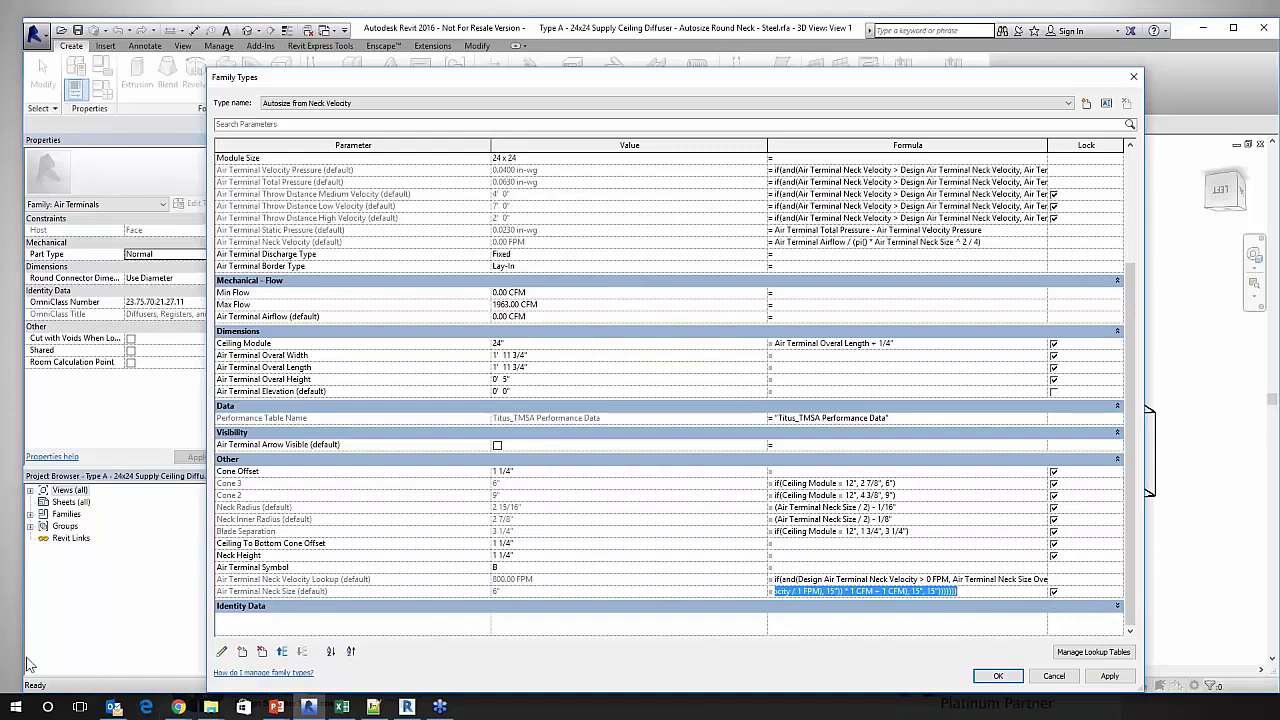
{"action": "left_click", "coordinate": [373, 707]}
{"action": "left_click", "coordinate": [748, 305]}
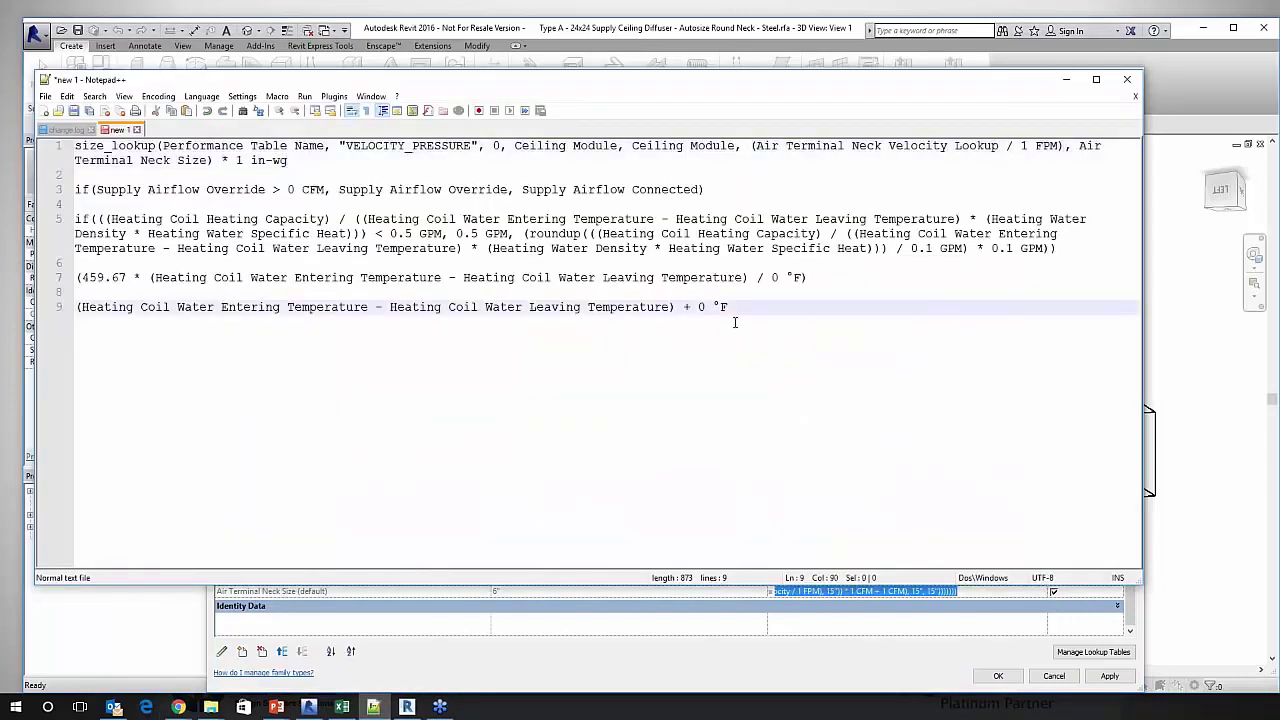
{"action": "key", "text": "Return"}
{"action": "key", "text": "Return"}
{"action": "key", "text": "Return"}
{"action": "type", "text": "if(Air Terminal Neck Size Override > 0\", Air Terminal Neck Size Override, if(Air Terminal Airflow < ((size_lookup(Performance Table Name, \"AIRFLOW\", 0, Ceiling Module, Ceiling Module, (Design Air Terminal Neck Velocity / 1 FPM), 6\")) * 1 CFM + 1 CFM), 6\", if(Air Terminal Airflow < ((size_lookup(Performance Table Name, \"AIRFLOW\", 0, Ceiling Module, Ceiling Module, (Design Air Terminal Neck Velocity / 1 FPM), 8\")) * 1 CFM + 1 CFM), 8\", if(Air Terminal Airflow < ((size_lookup(Performance Table Name, \"AIRFLOW\", 0, Ceiling Module, Ceiling Module, (Design Air Terminal Neck Velocity / 1 FPM), 10\")) * 1 CFM + 1 CFM), 10\", if(Air Terminal Airflow < ((size_lookup(Performance Table Name, \"AIRFLOW\", 0, Ceiling Module, Ceiling Module, (Design Air Terminal Neck Velocity / 1 FPM), 12\")) * 1 CFM + 1 CFM), 12\", if(Air Terminal Airflow < ((size_lookup(Performance Table Name, \"AIRFLOW\", 0, Ceiling Module, Ceiling Module, (Design Air Terminal Neck Velocity / 1 FPM), 14\")) * 1 CFM + 1 CFM), 14\", if(Air Terminal Airflow < ((size_lookup(Performance Table Name, \"AIRFLOW\", 0, Ceiling Module, Ceiling Module, (Design Air Terminal Neck Velocity / 1 FPM), 15\")) * 1 CFM + 1 CFM), 15\", 15\"))))))"}
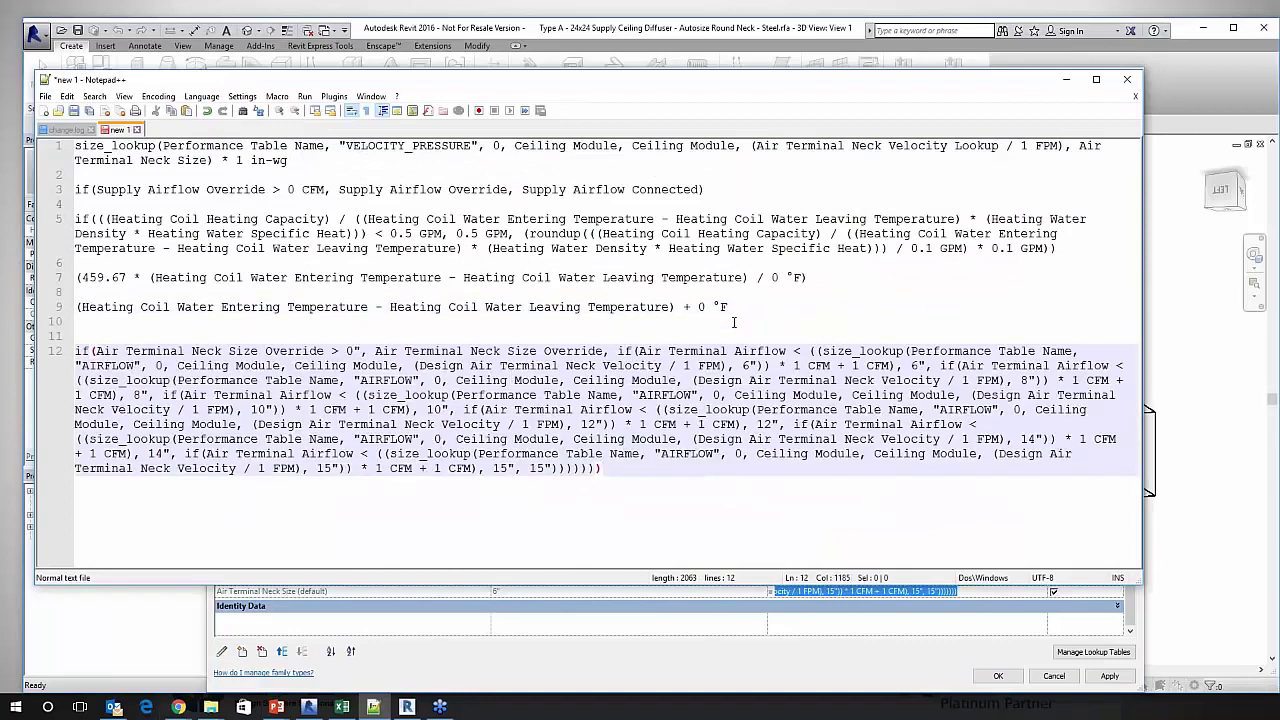
Examine the copied formula's airflow comparison, size_lookup arguments and nested if conditions through the final 15" result.
{"action": "left_click", "coordinate": [692, 357]}
{"action": "left_click_drag", "start_coordinate": [618, 352], "coordinate": [800, 355]}
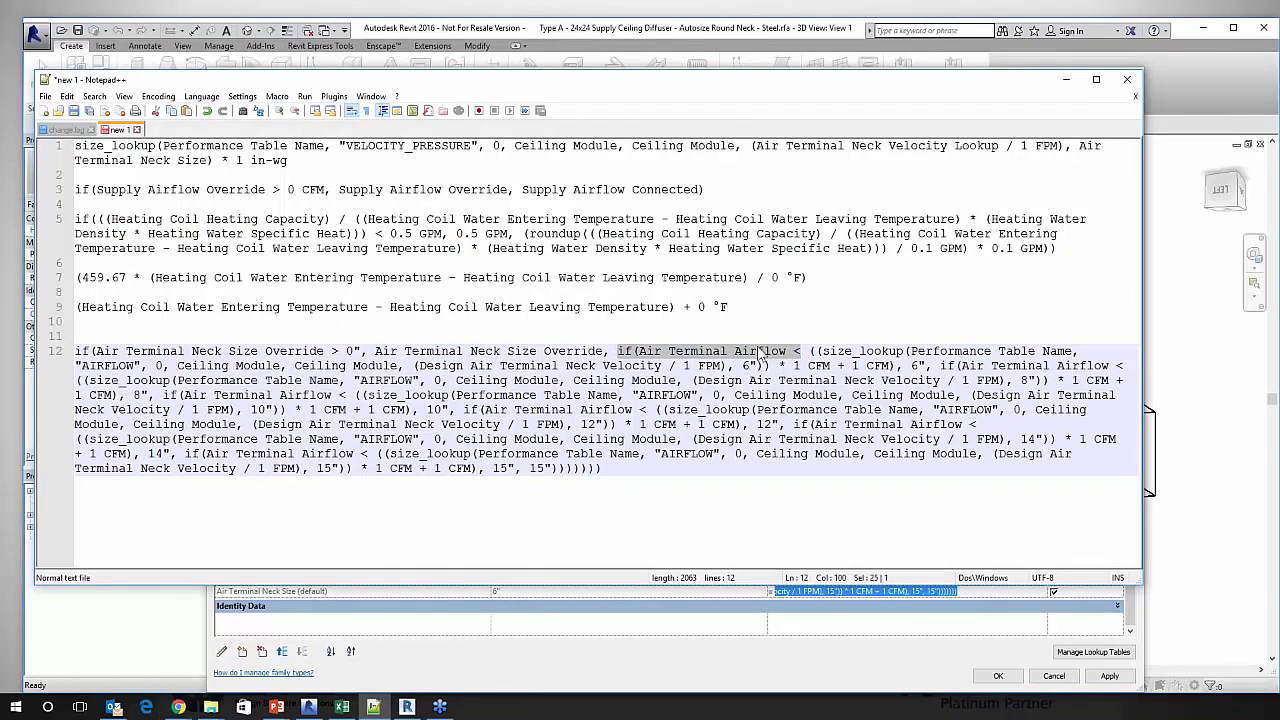
{"action": "left_click", "coordinate": [836, 350]}
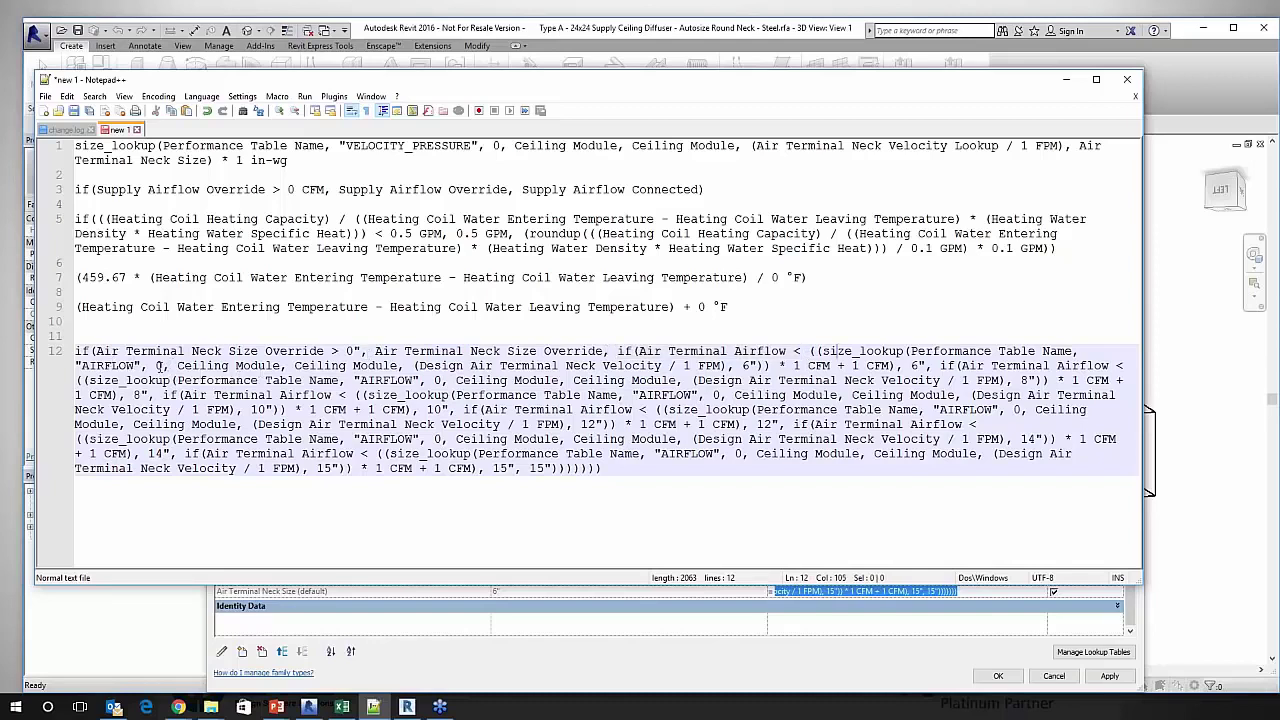
{"action": "left_click", "coordinate": [157, 366]}
{"action": "left_click_drag", "start_coordinate": [193, 366], "coordinate": [742, 367]}
{"action": "left_click", "coordinate": [863, 463]}
{"action": "left_click_drag", "start_coordinate": [617, 351], "coordinate": [1073, 465]}
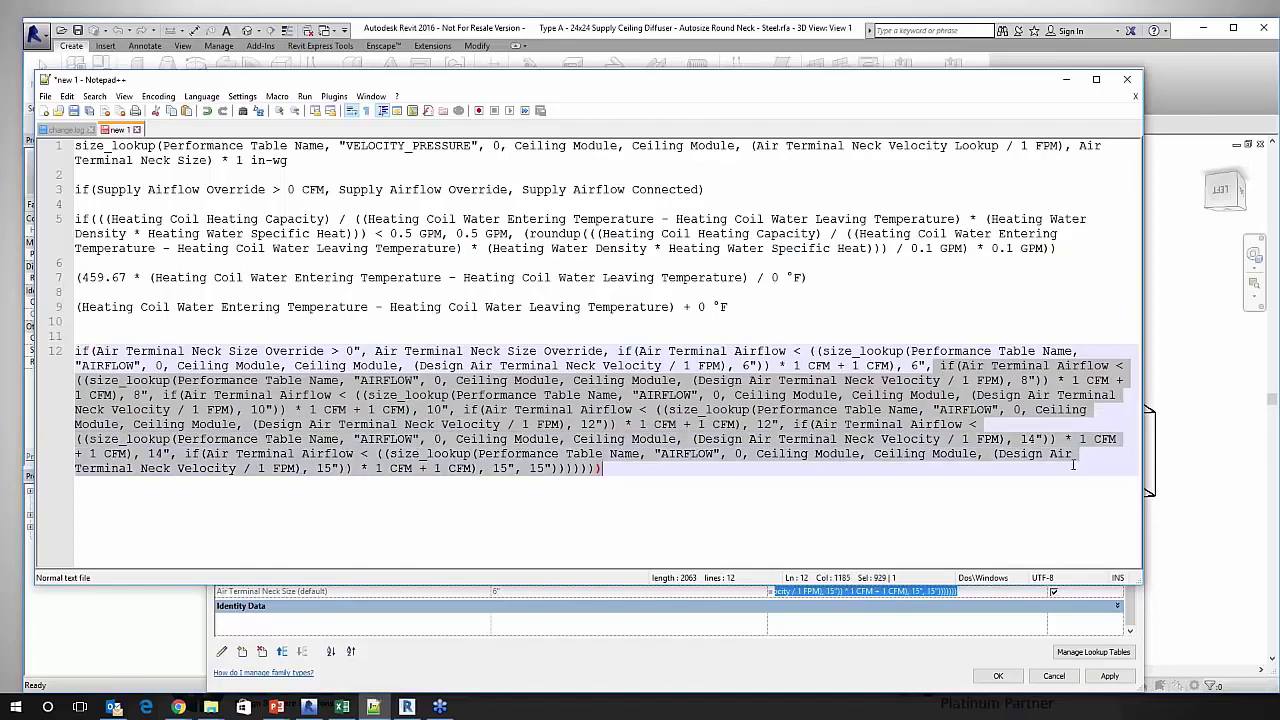
{"action": "left_click", "coordinate": [492, 468]}
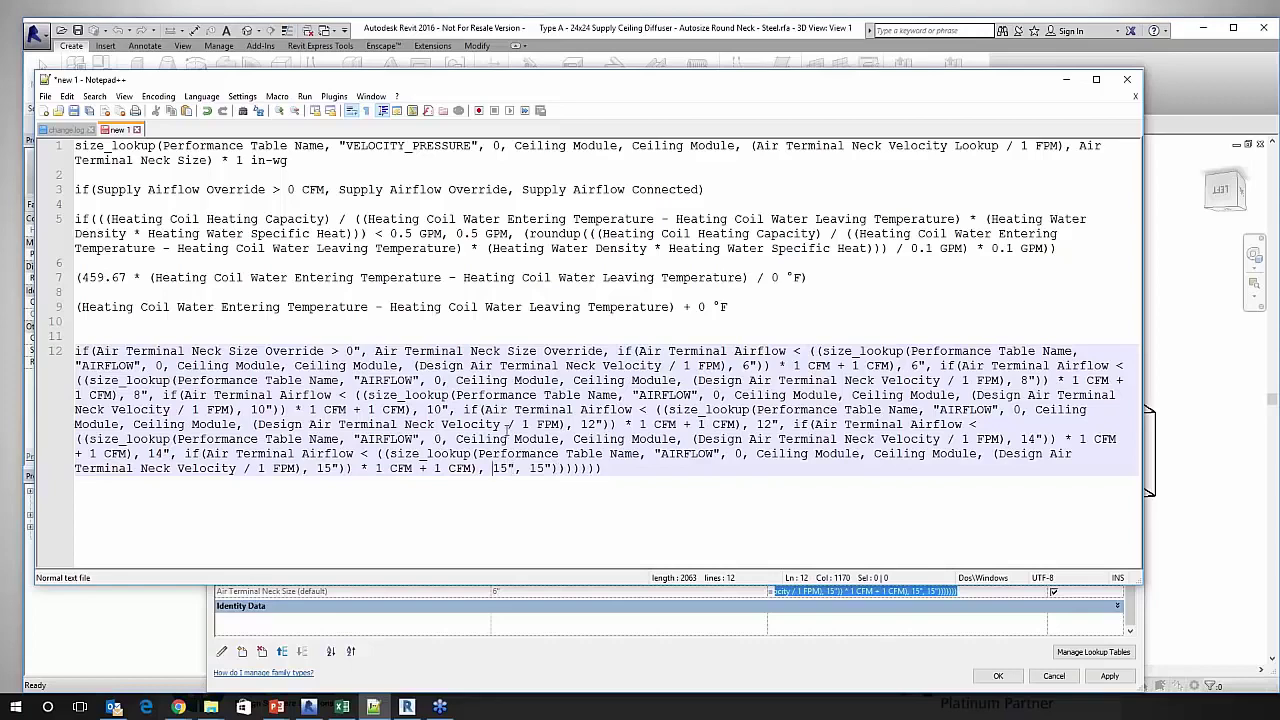
{"action": "left_click", "coordinate": [505, 430]}
{"action": "key", "text": "alt+Tab"}
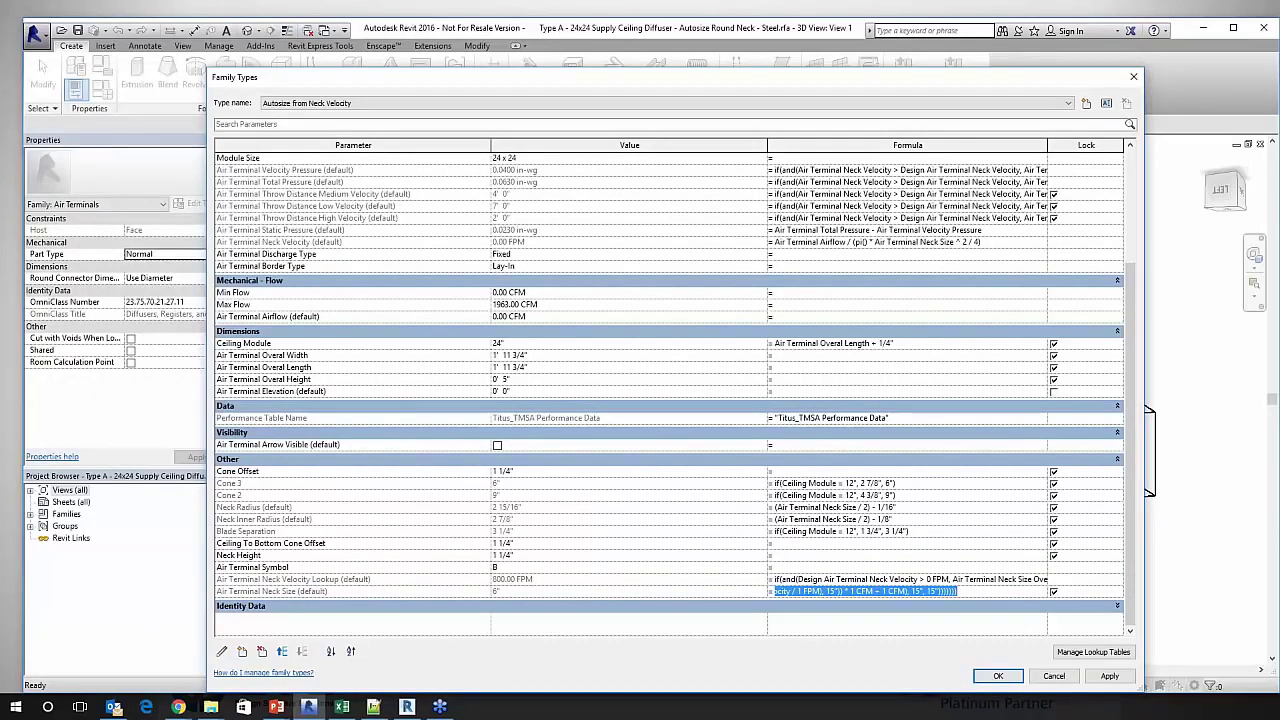
{"action": "key", "text": "alt+Tab"}
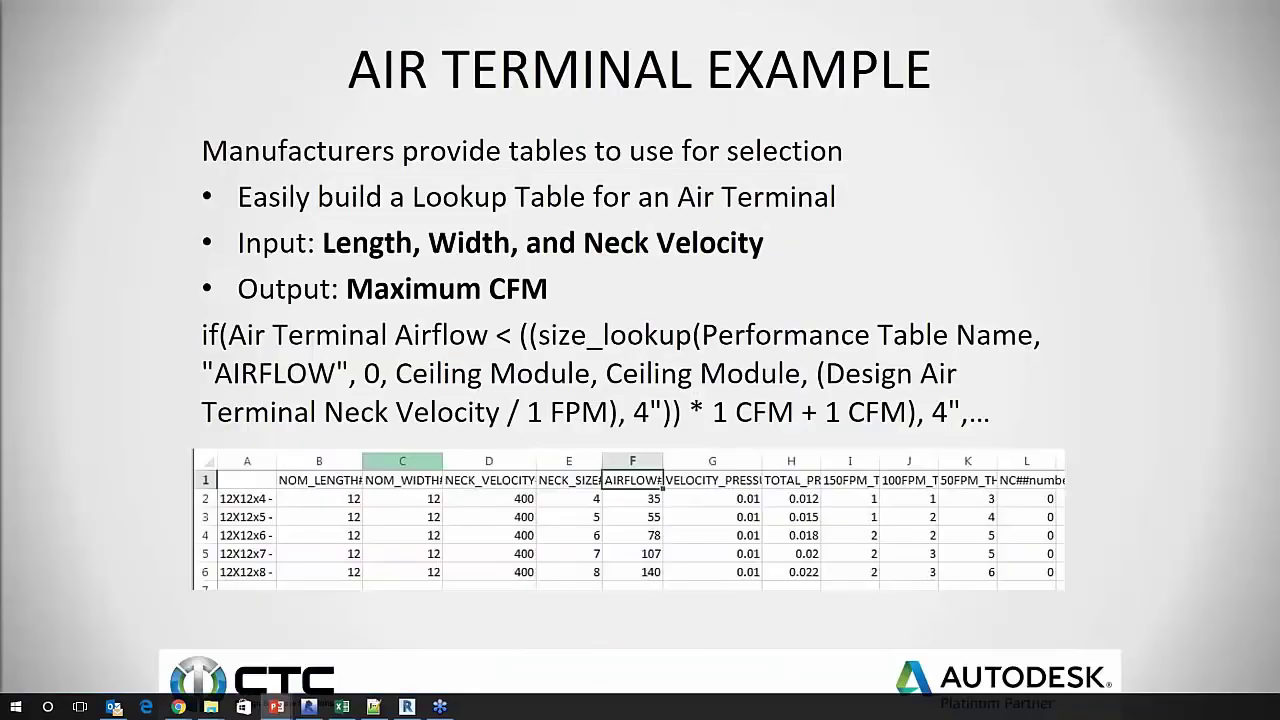
{"action": "key", "text": "Right"}
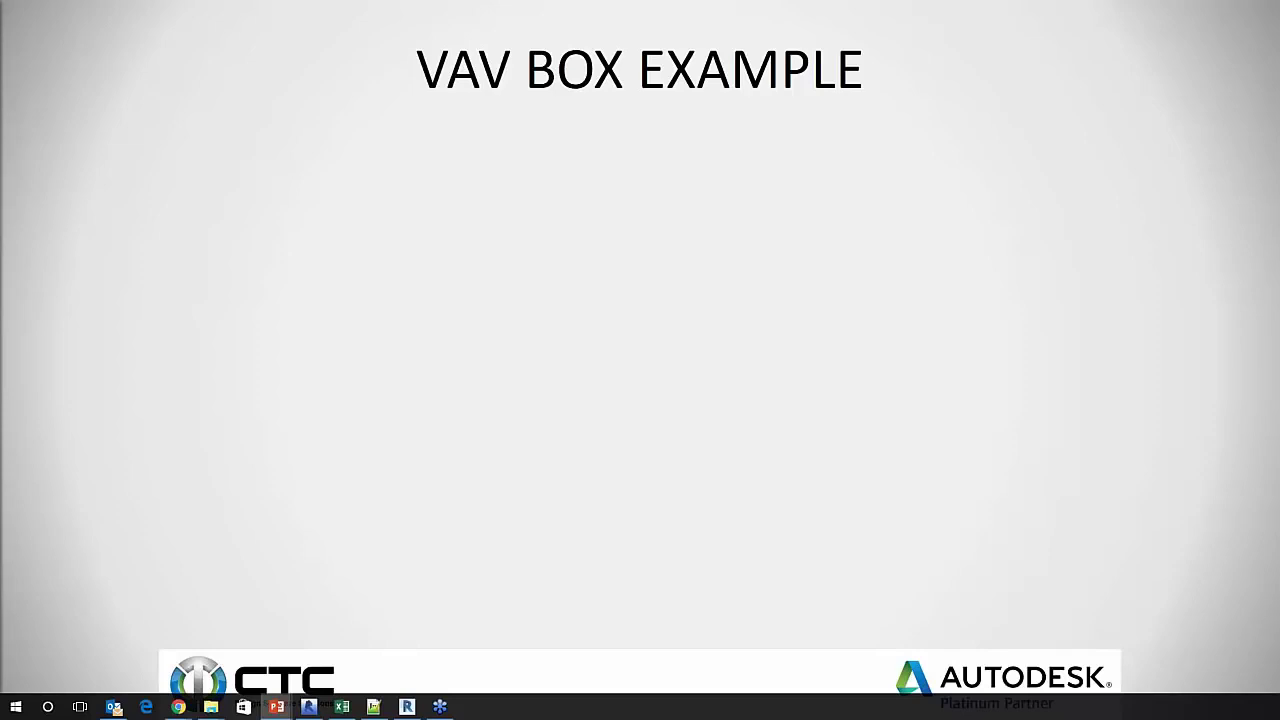
{"action": "key", "text": "Right"}
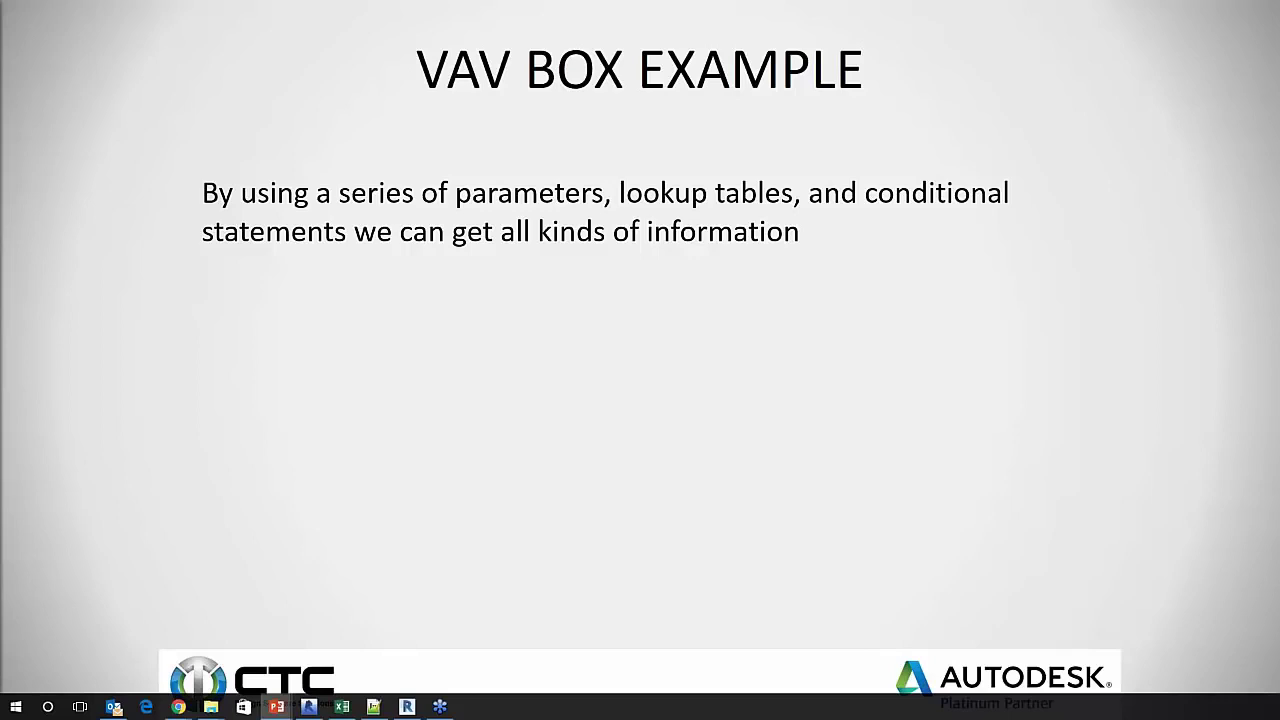
{"action": "key", "text": "Right"}
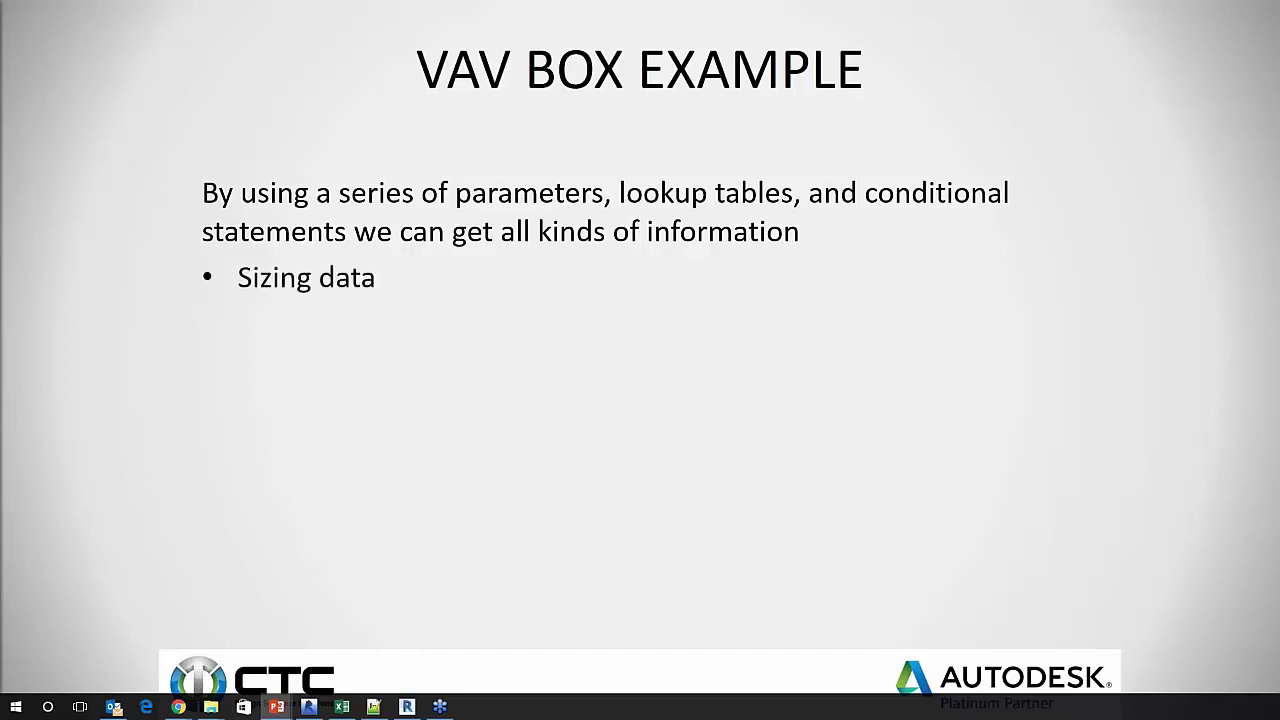
{"action": "key", "text": "Right"}
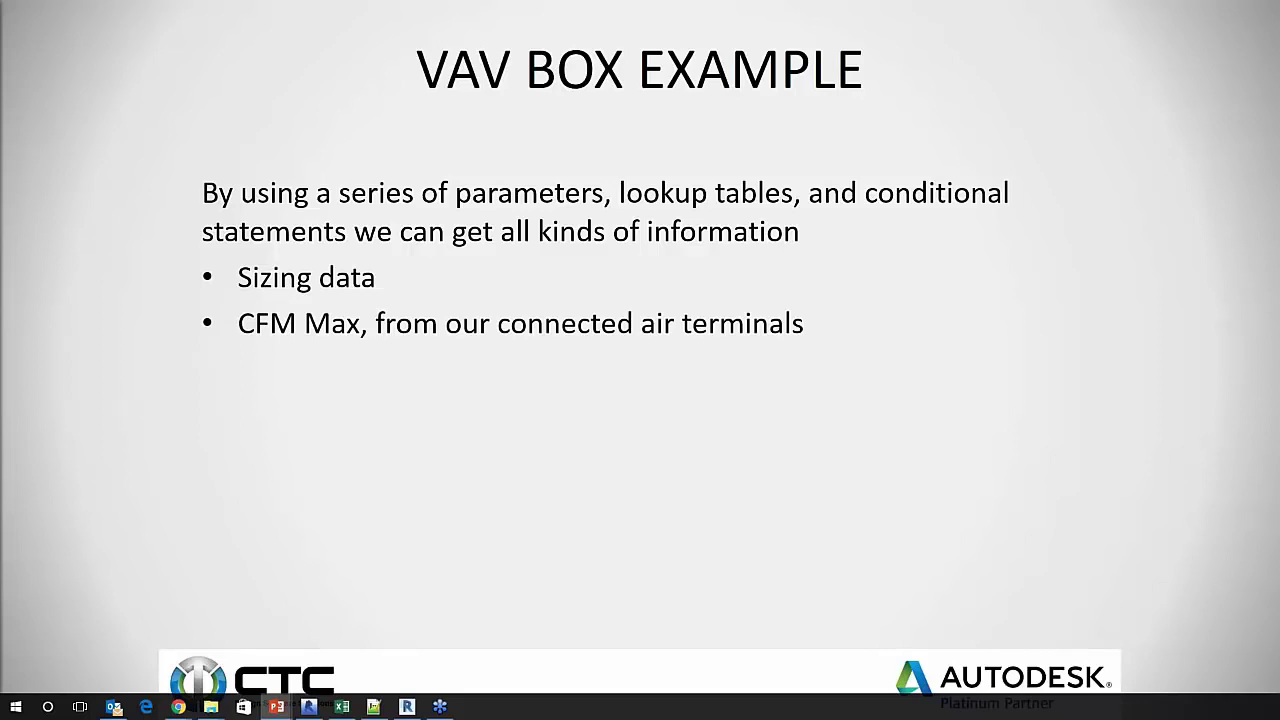
{"action": "key", "text": "Right"}
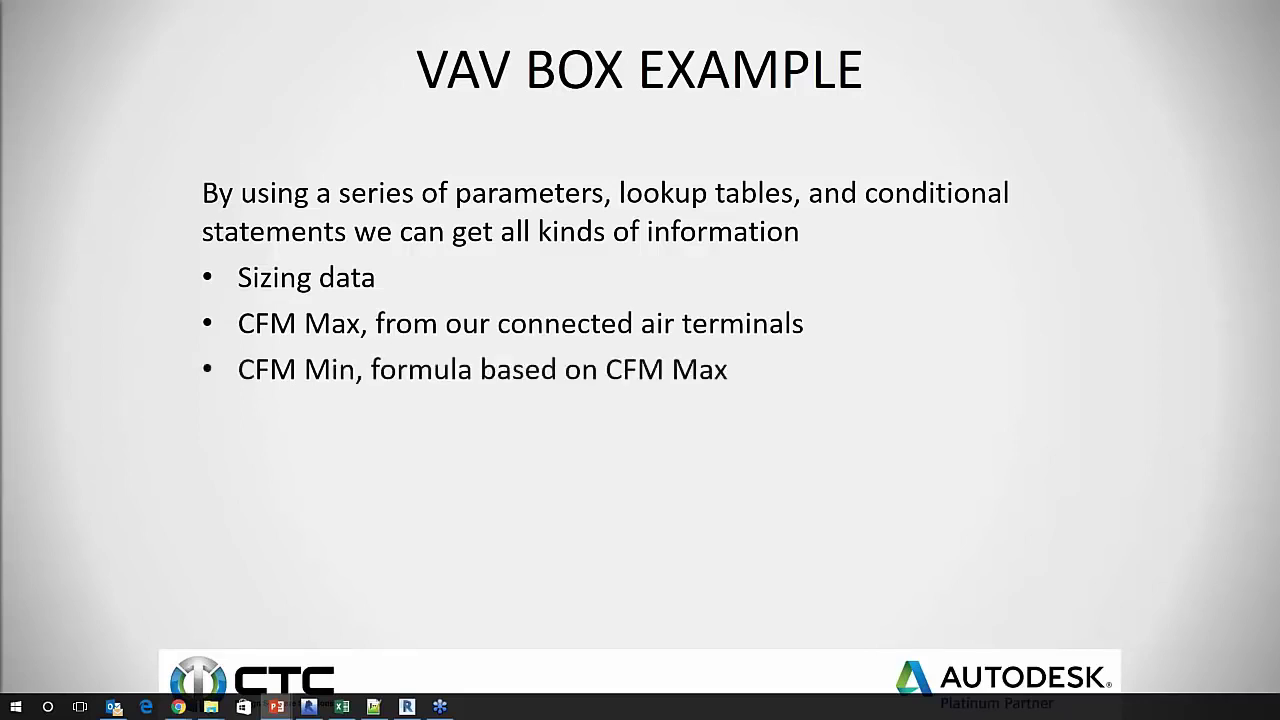
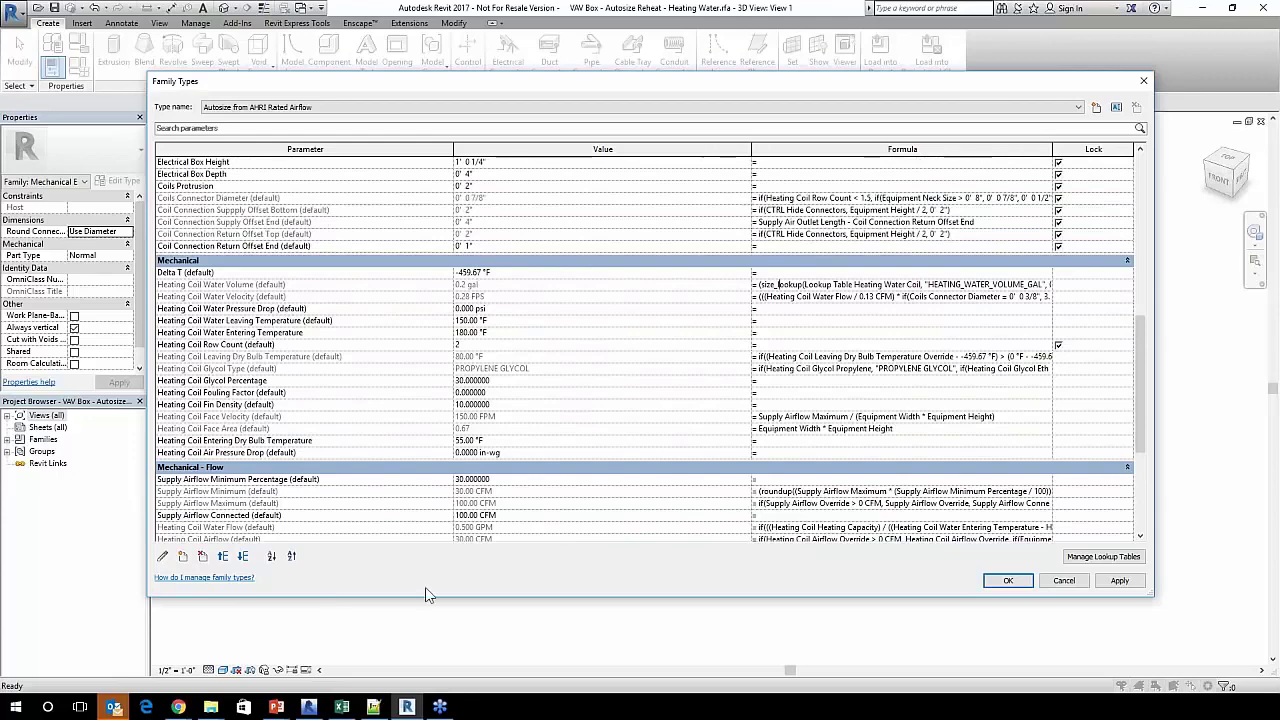
Switch to Notepad++ and copy the line 9 formula that subtracts the leaving water temperature from the entering water temperature and adds 0 °F.
{"action": "left_click", "coordinate": [374, 707]}
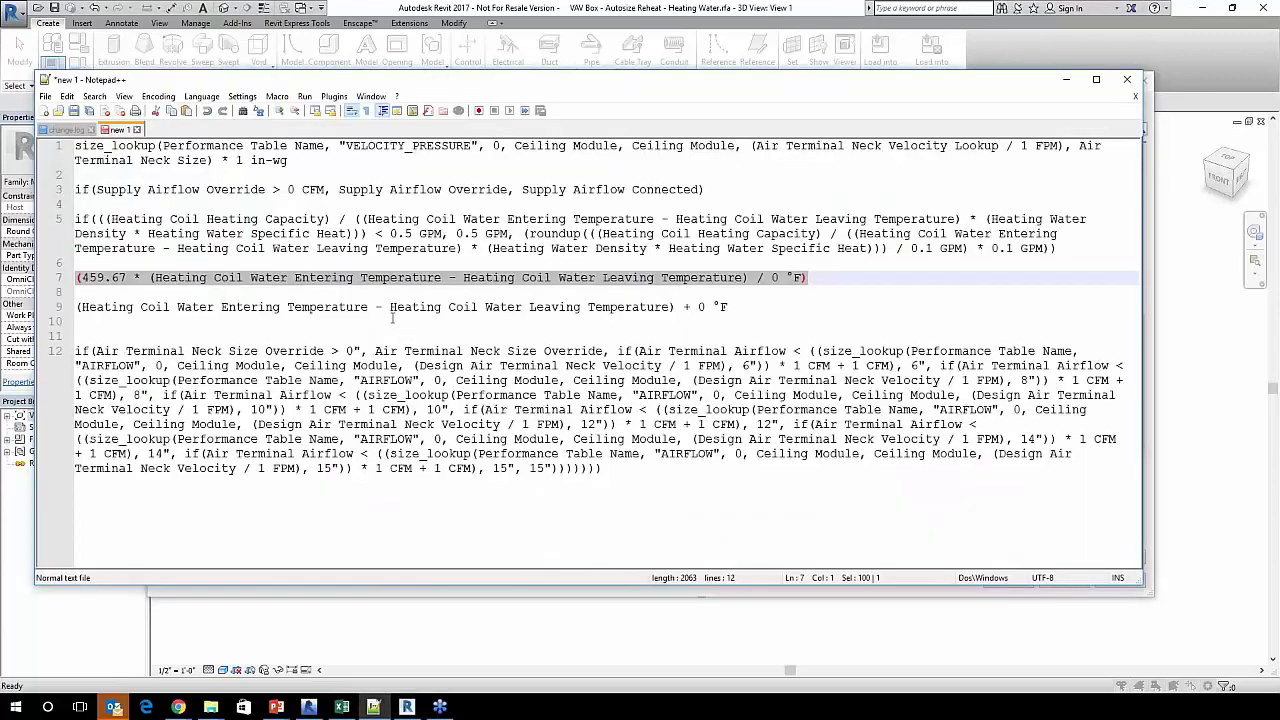
{"action": "left_click_drag", "start_coordinate": [78, 307], "coordinate": [443, 307]}
{"action": "left_click", "coordinate": [122, 297]}
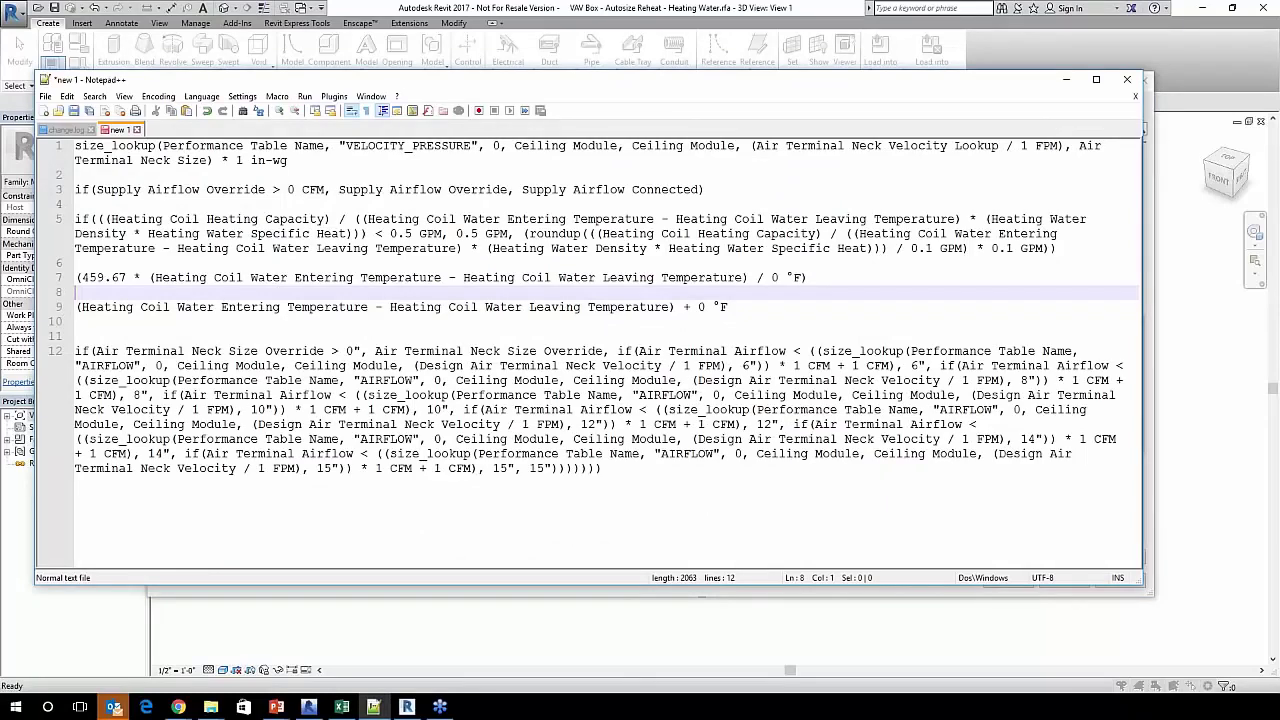
{"action": "left_click_drag", "start_coordinate": [78, 307], "coordinate": [778, 316]}
{"action": "key", "text": "ctrl+c"}
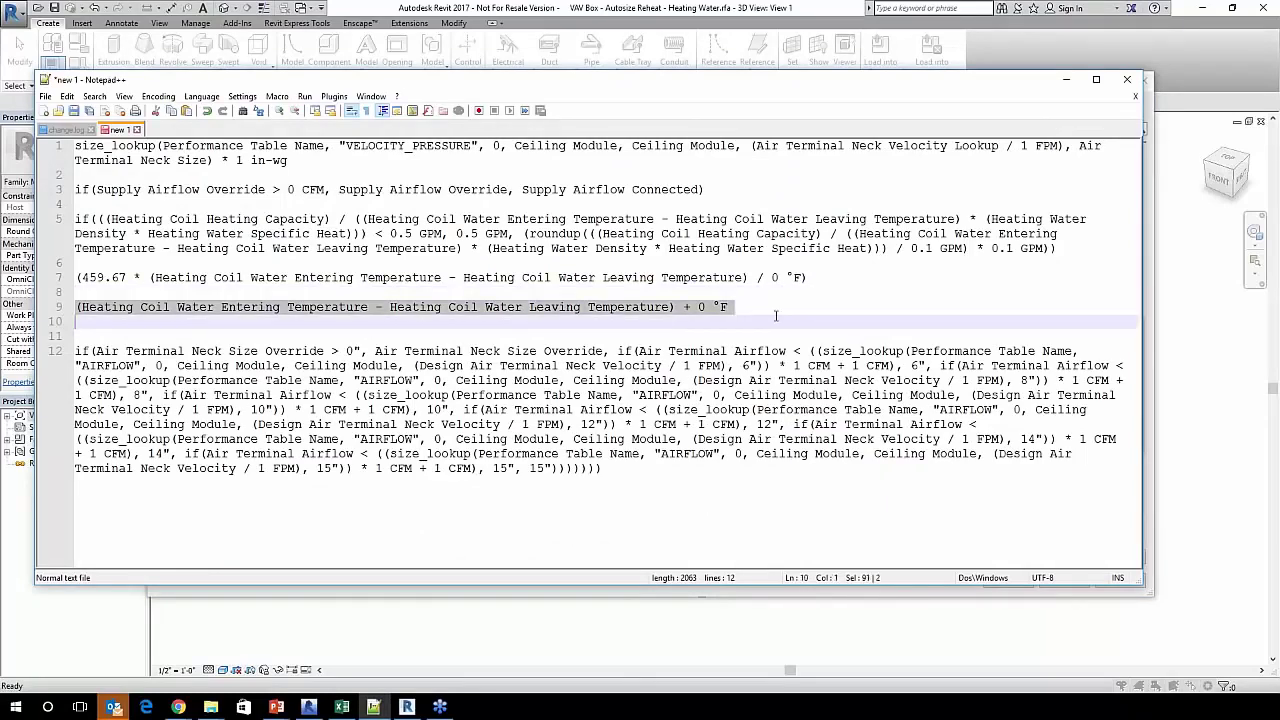
Return to Revit's family types and try to apply the copied formula to the Delta T parameter.
{"action": "left_click", "coordinate": [738, 636]}
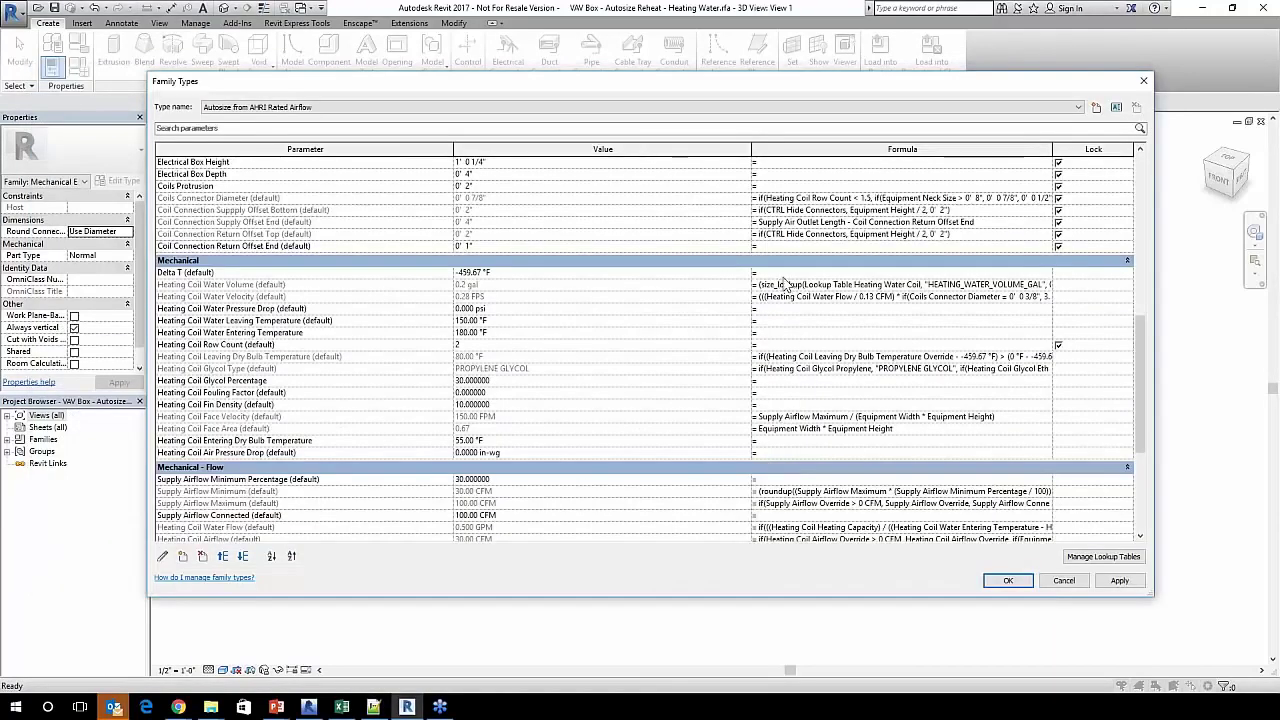
{"action": "left_click", "coordinate": [758, 272]}
{"action": "type", "text": "0 °F"}
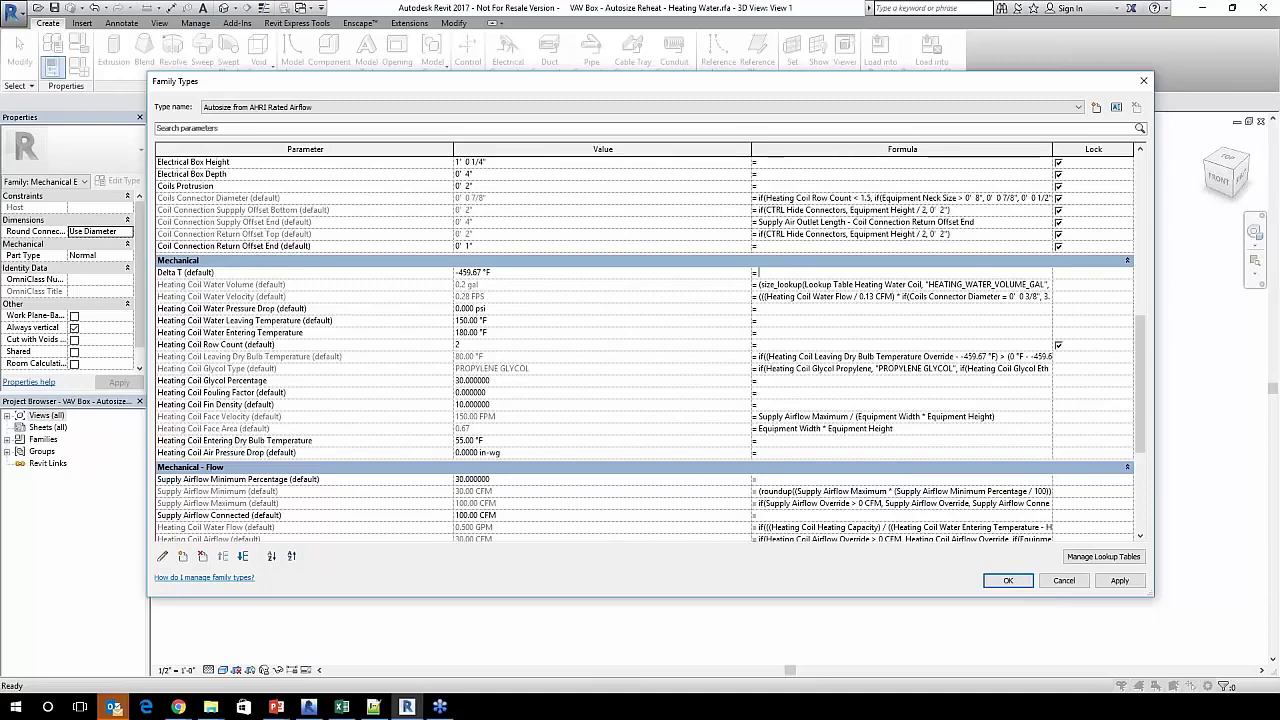
{"action": "key", "text": "Return"}
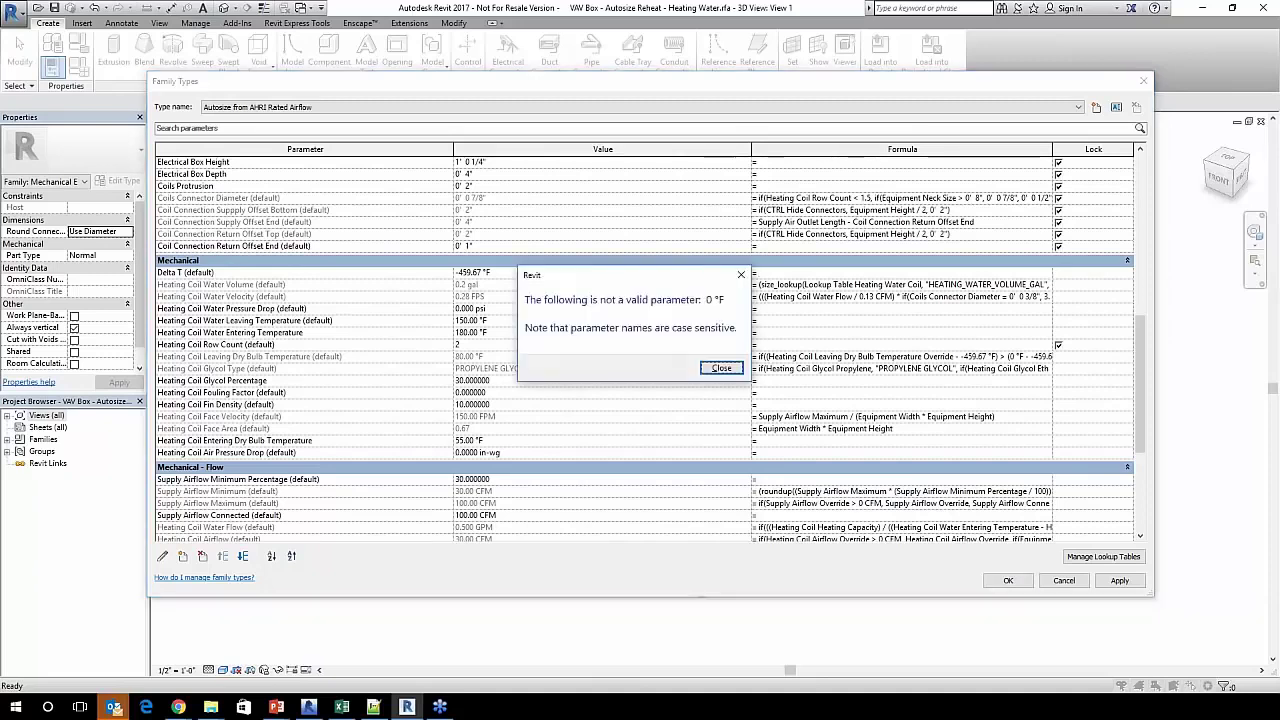
{"action": "left_click", "coordinate": [721, 368]}
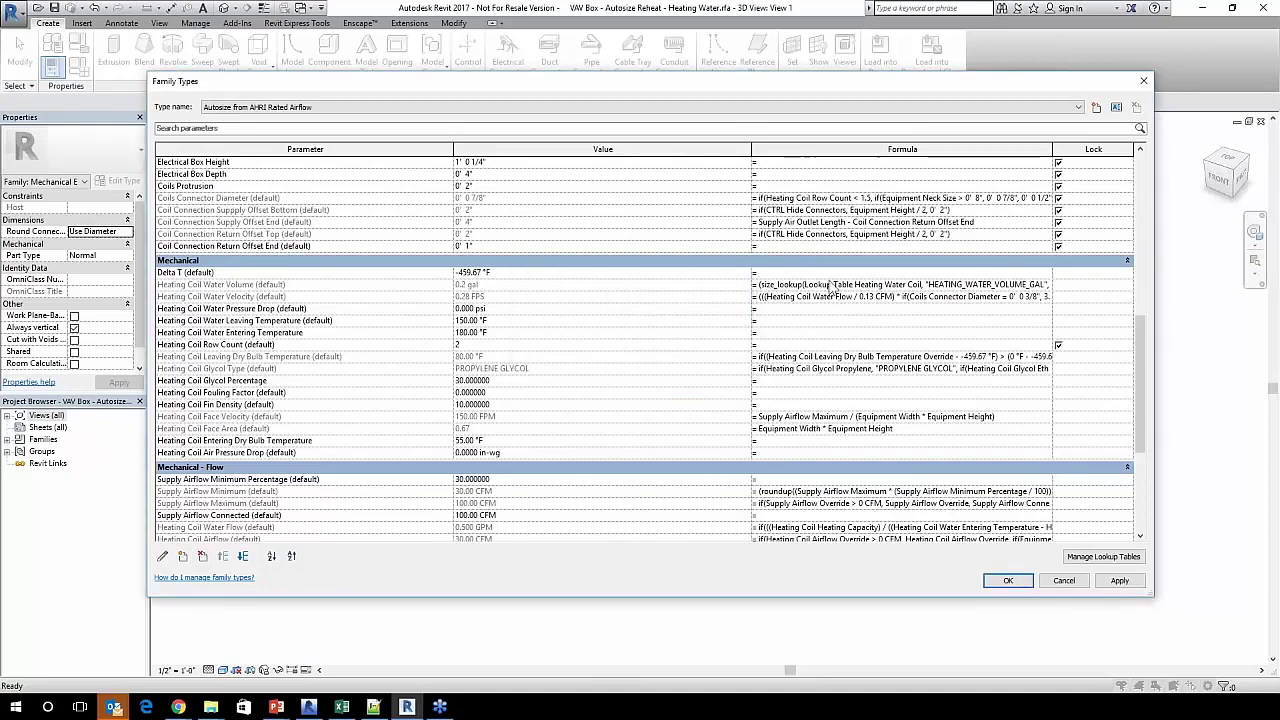
Set the Delta T formula to (Heating Coil Water Entering Temperature - Heating Coil Water Leaving Temperature) + 0 °F.
{"action": "key", "text": "ctrl+v"}
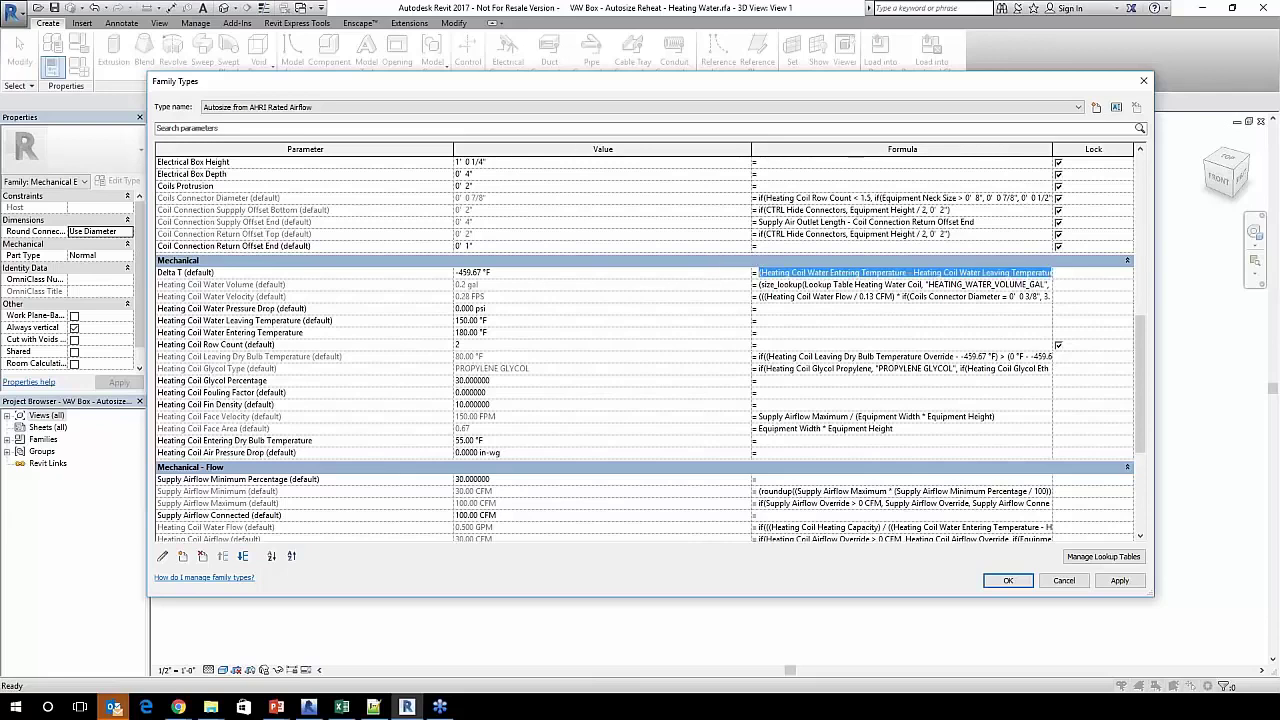
{"action": "left_click", "coordinate": [910, 272]}
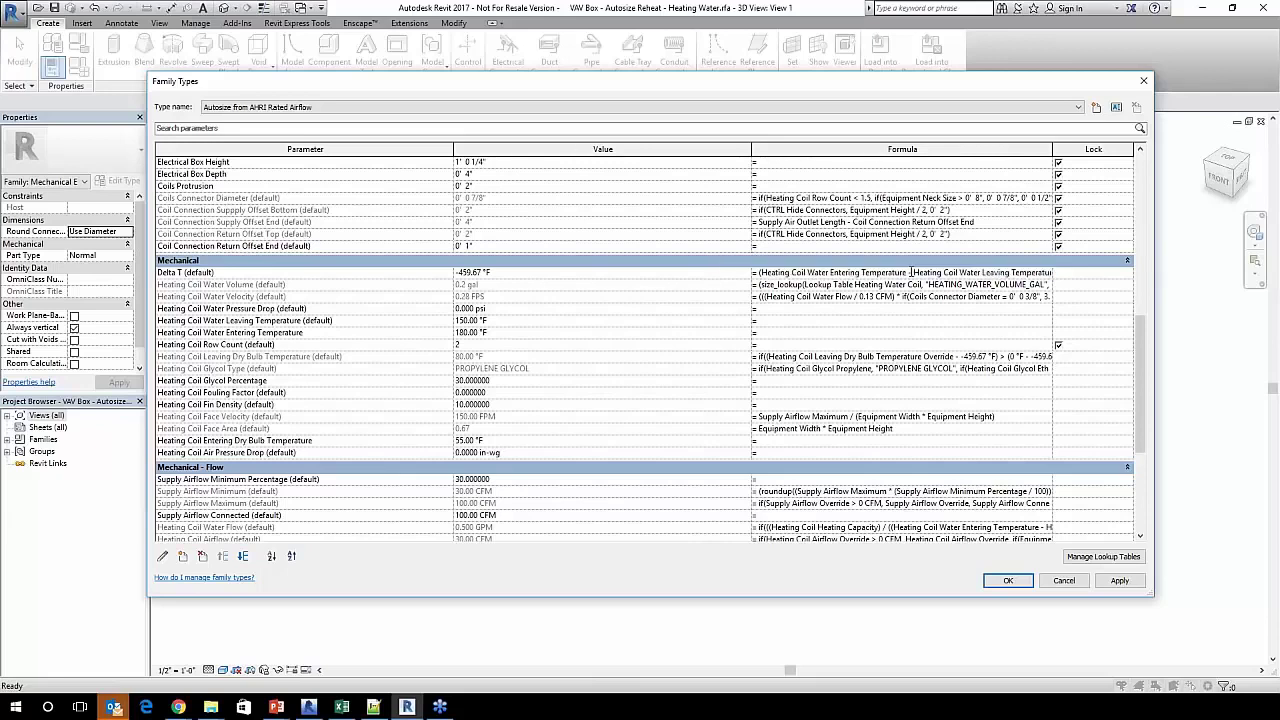
{"action": "key", "text": "BackSpace"}
{"action": "key", "text": "BackSpace"}
{"action": "key", "text": "BackSpace"}
{"action": "key", "text": "BackSpace"}
{"action": "key", "text": "BackSpace"}
{"action": "key", "text": "BackSpace"}
{"action": "key", "text": "BackSpace"}
{"action": "key", "text": "BackSpace"}
{"action": "key", "text": "BackSpace"}
{"action": "key", "text": "BackSpace"}
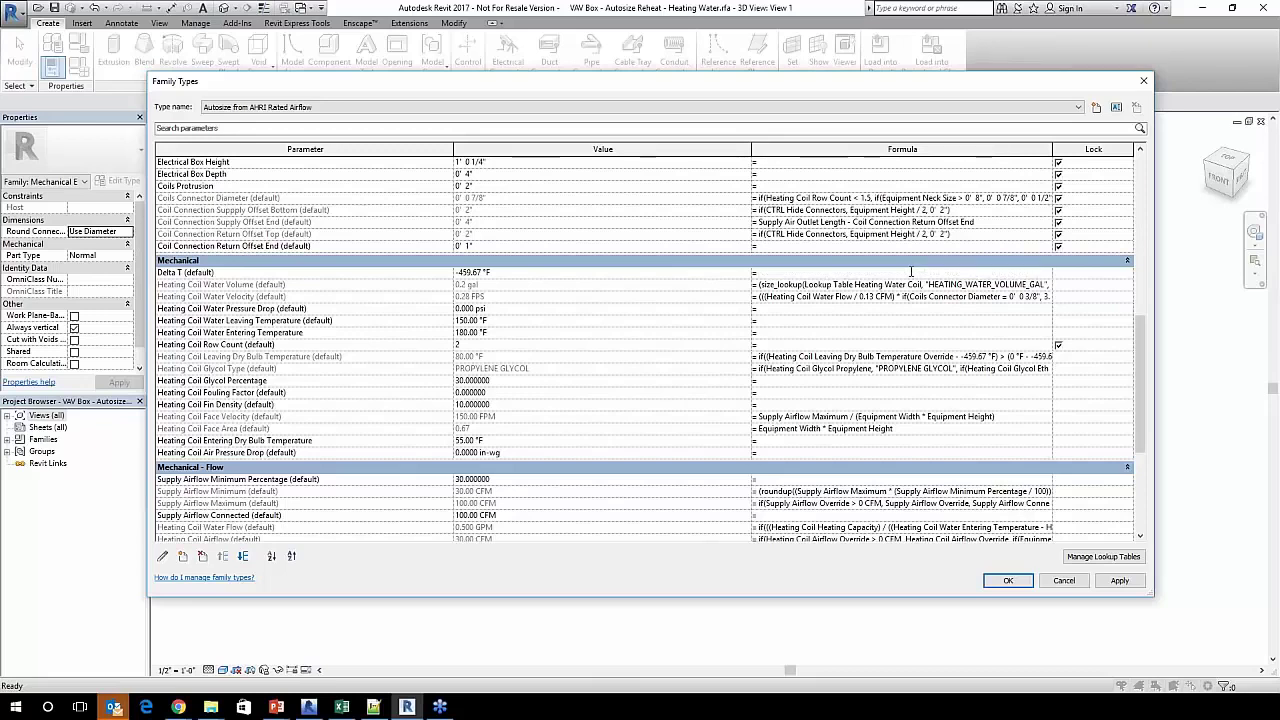
{"action": "type", "text": "Coil Water Entering Temperature - Heating Coil Water Leaving Temperature) + 0 °F"}
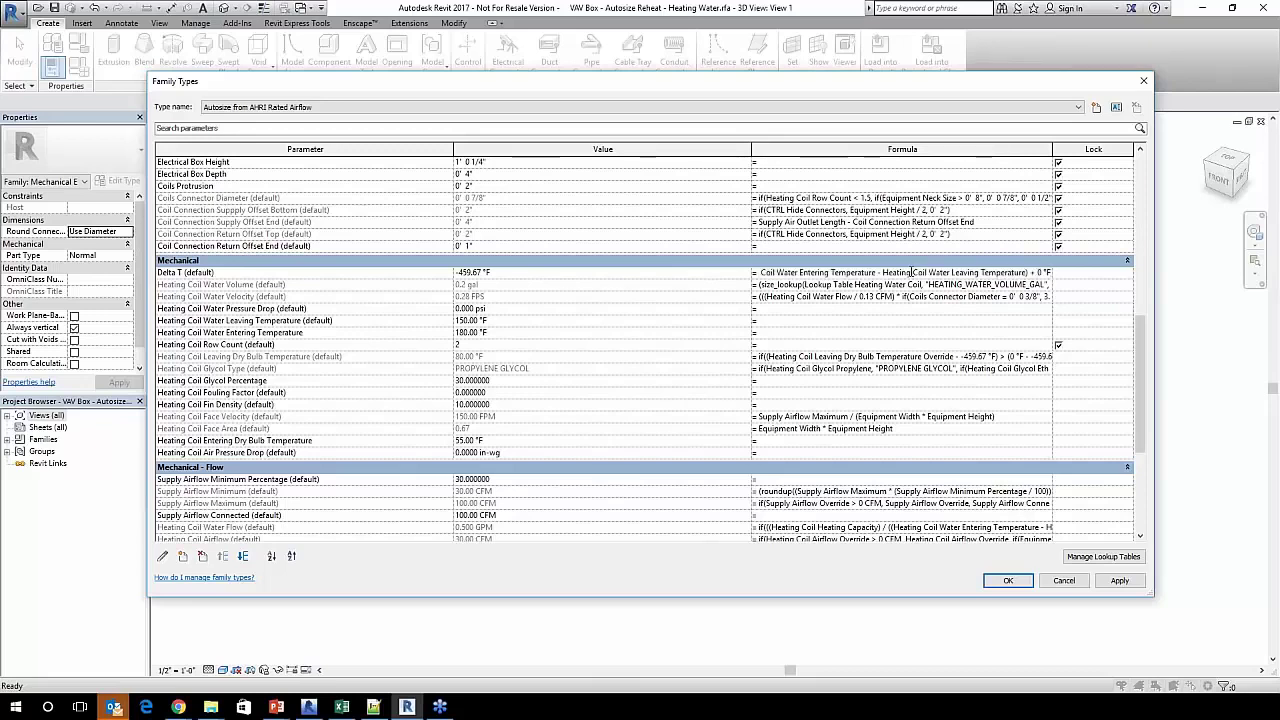
{"action": "key", "text": "Return"}
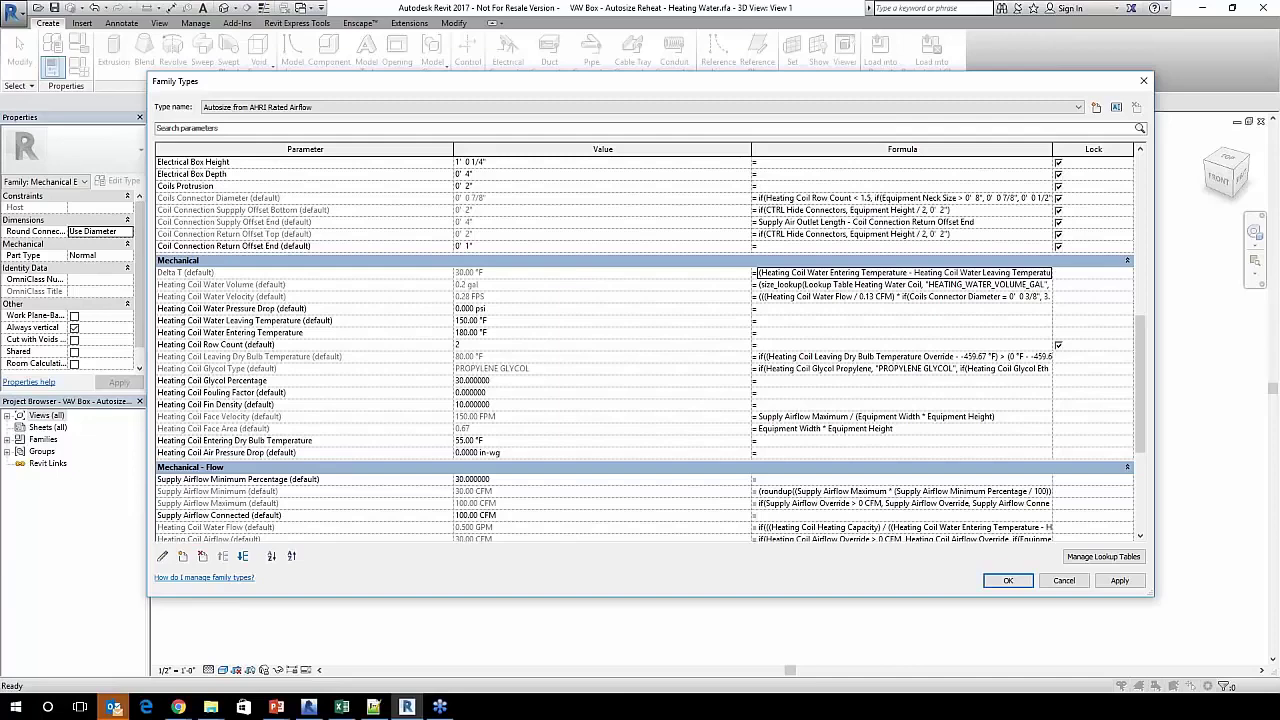
Look through the VAV box parameters, covering the electrical, plumbing, dimensions, mechanical, flow, loads, data and other groups.
{"action": "scroll", "coordinate": [893, 267], "scroll_direction": "up", "scroll_amount": 3}
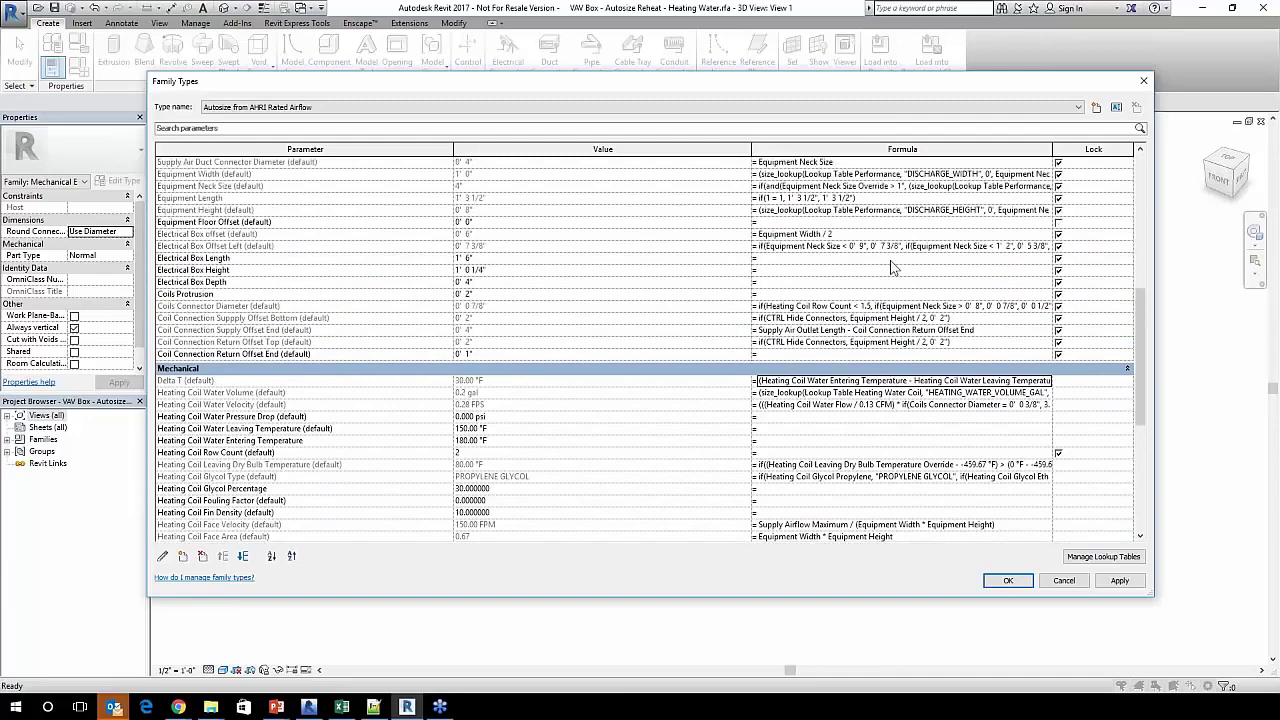
{"action": "scroll", "coordinate": [893, 267], "scroll_direction": "up", "scroll_amount": 4}
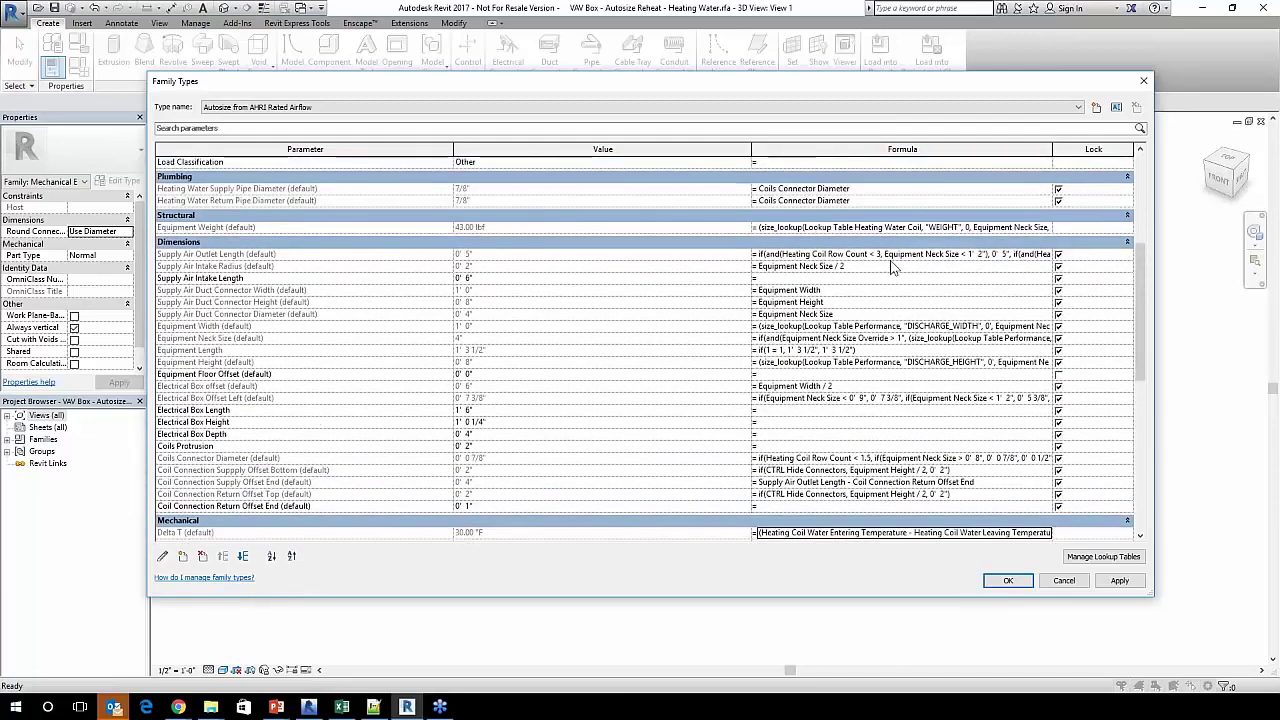
{"action": "scroll", "coordinate": [893, 267], "scroll_direction": "up", "scroll_amount": 2}
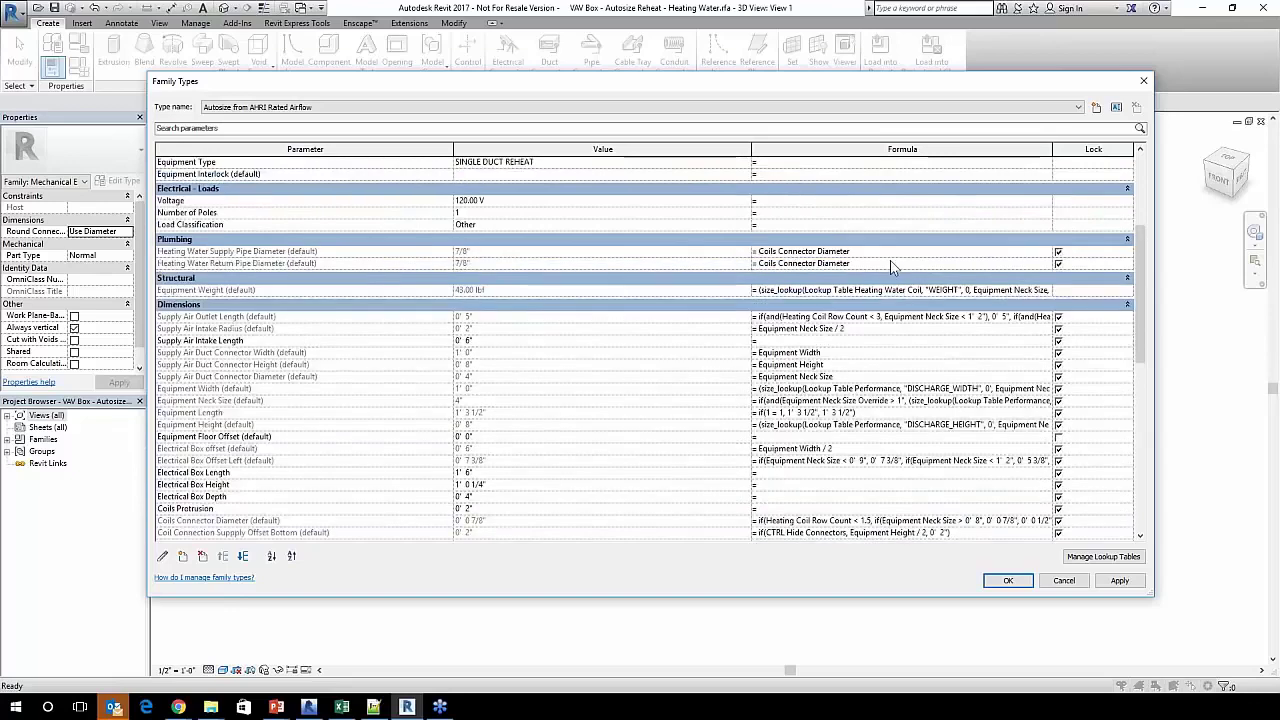
{"action": "scroll", "coordinate": [893, 267], "scroll_direction": "down", "scroll_amount": 3}
{"action": "scroll", "coordinate": [885, 272], "scroll_direction": "down", "scroll_amount": 4}
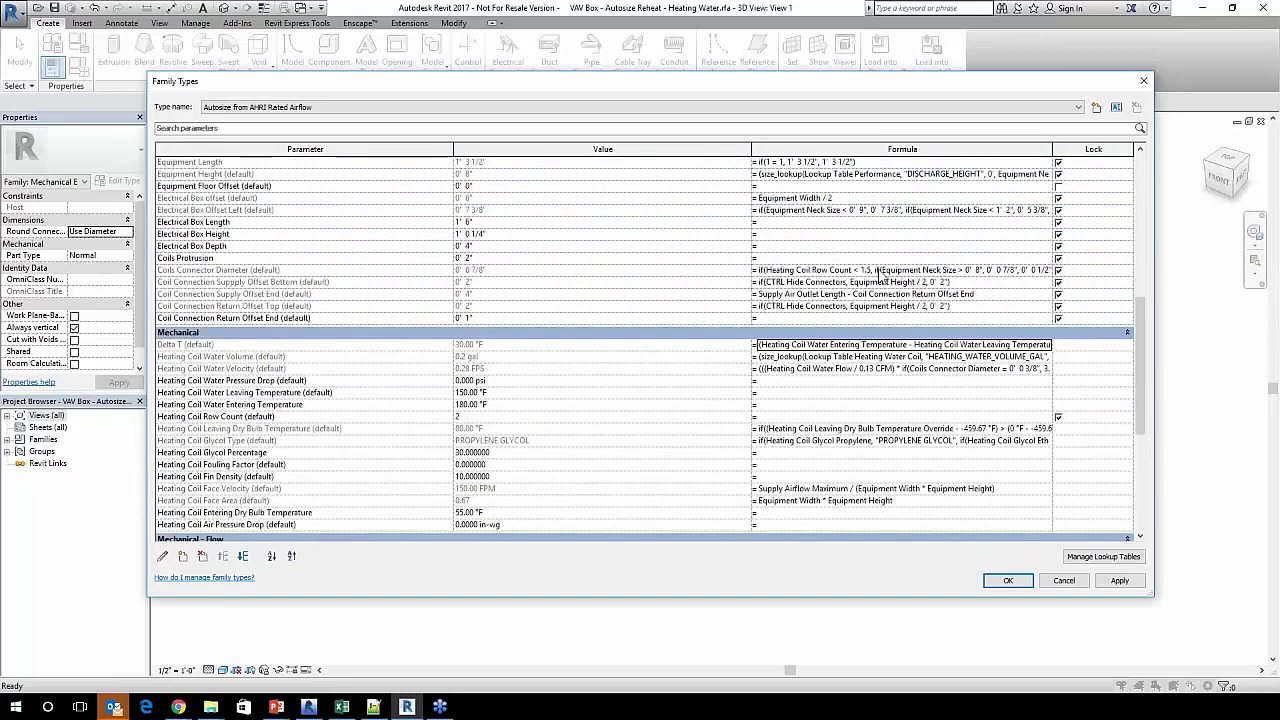
{"action": "scroll", "coordinate": [882, 276], "scroll_direction": "down", "scroll_amount": 4}
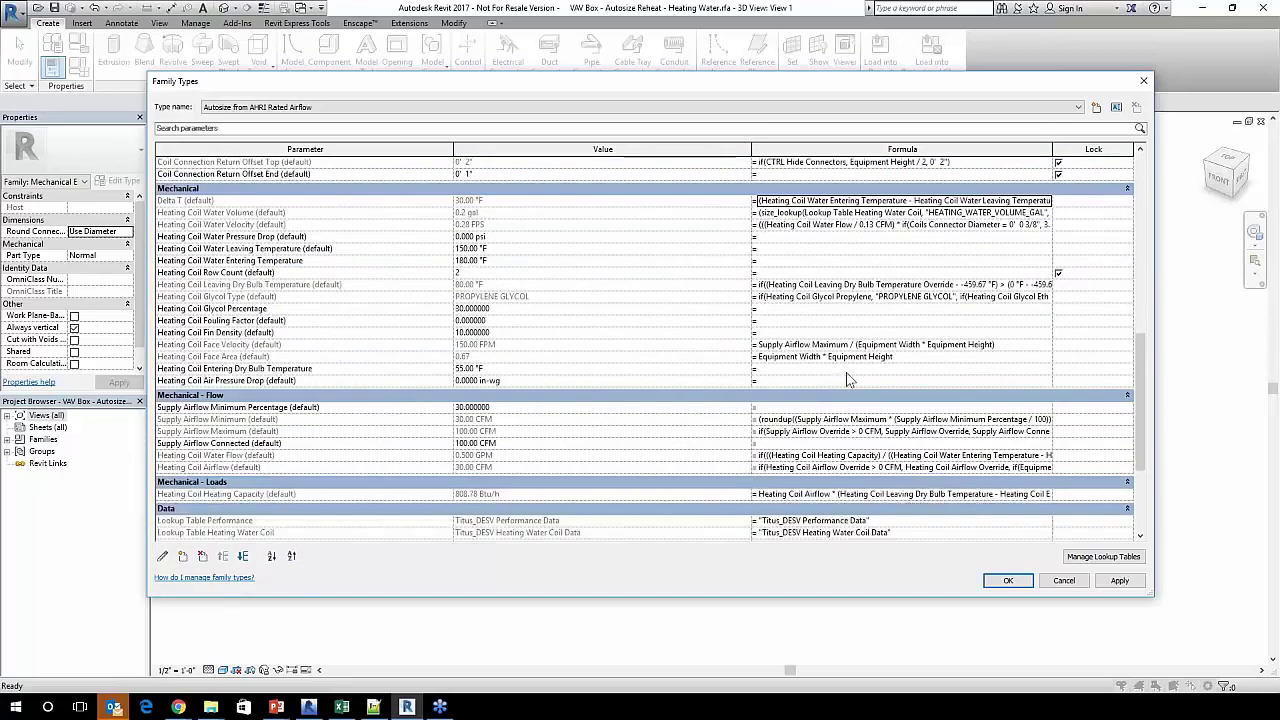
{"action": "scroll", "coordinate": [848, 378], "scroll_direction": "down", "scroll_amount": 4}
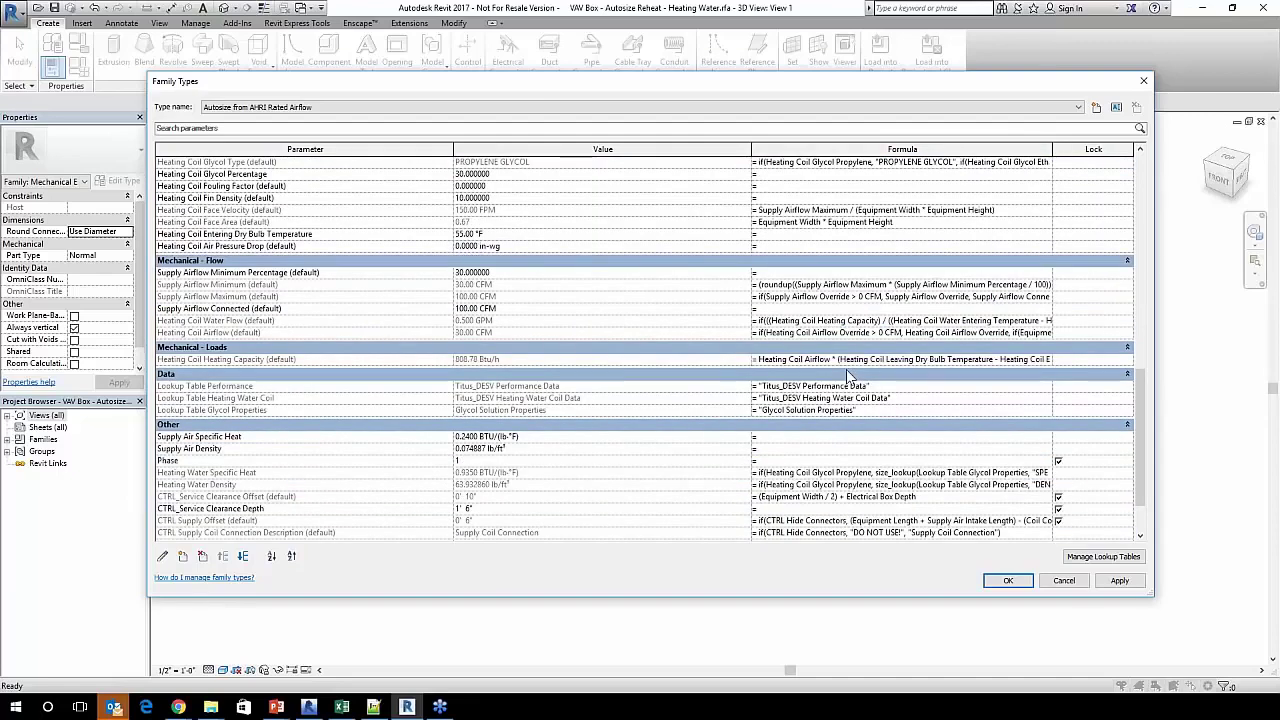
{"action": "scroll", "coordinate": [848, 376], "scroll_direction": "down", "scroll_amount": 2}
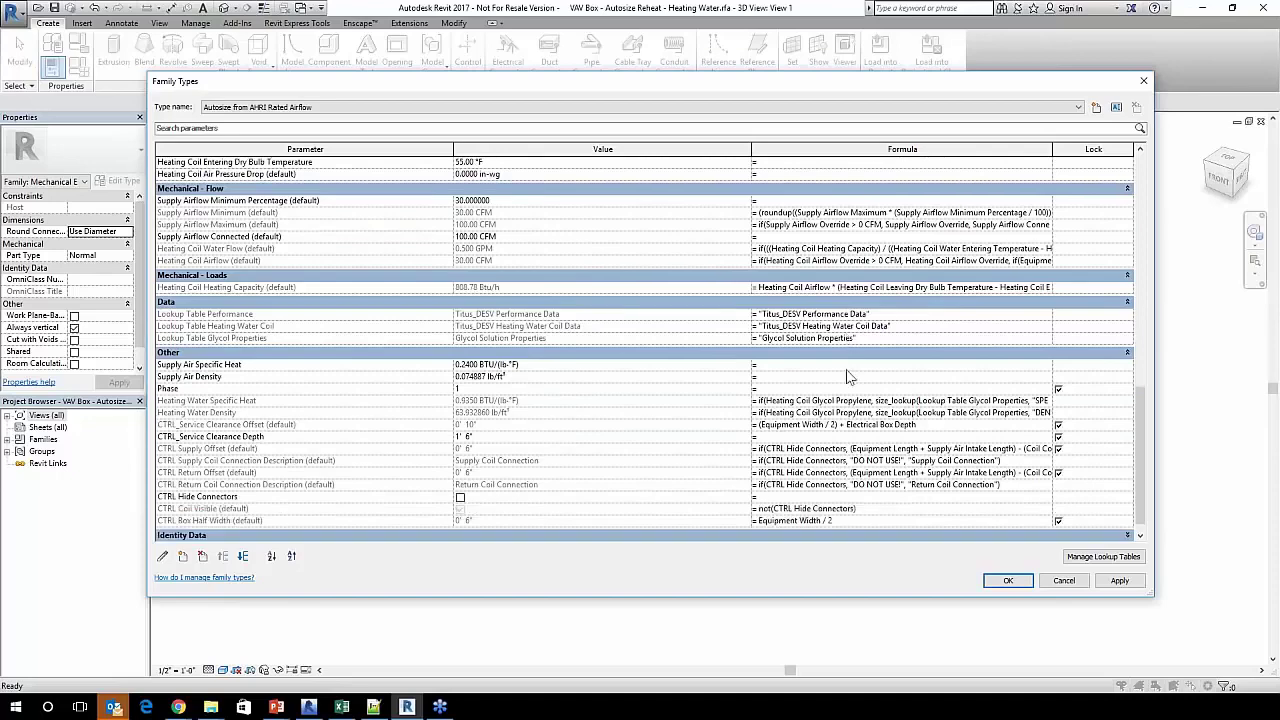
{"action": "scroll", "coordinate": [848, 376], "scroll_direction": "down", "scroll_amount": 1}
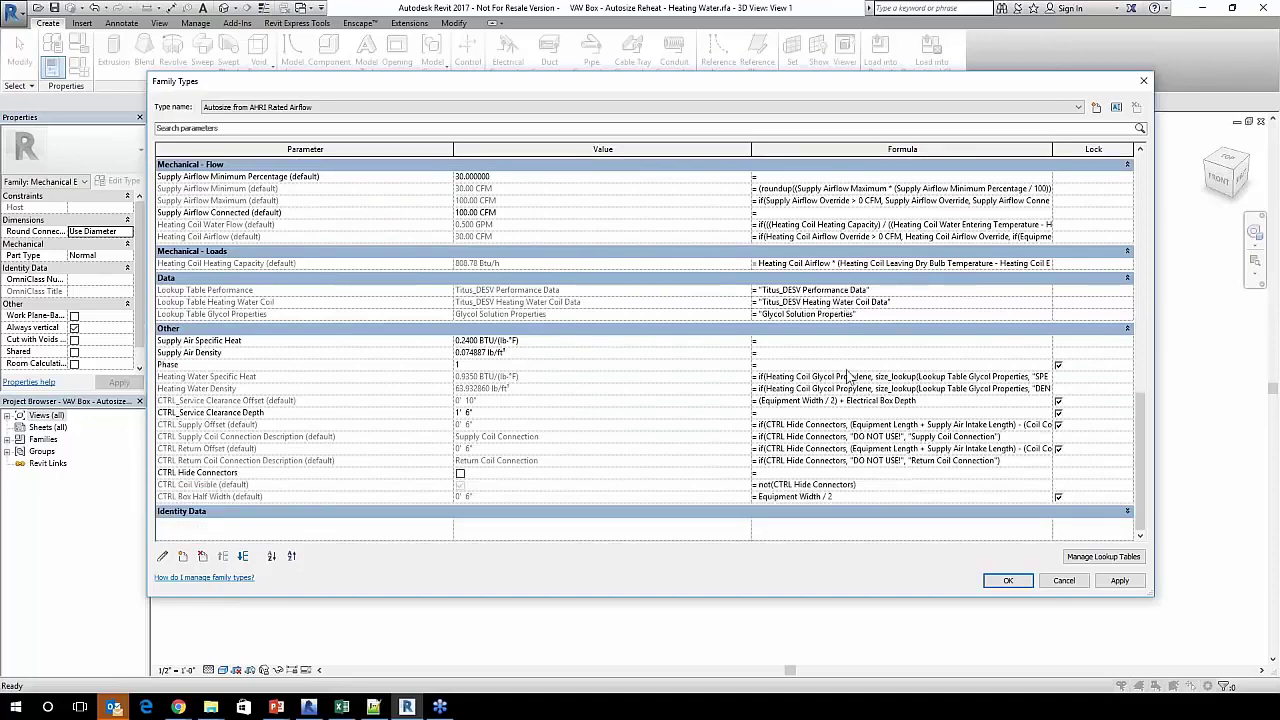
{"action": "scroll", "coordinate": [848, 376], "scroll_direction": "up", "scroll_amount": 3}
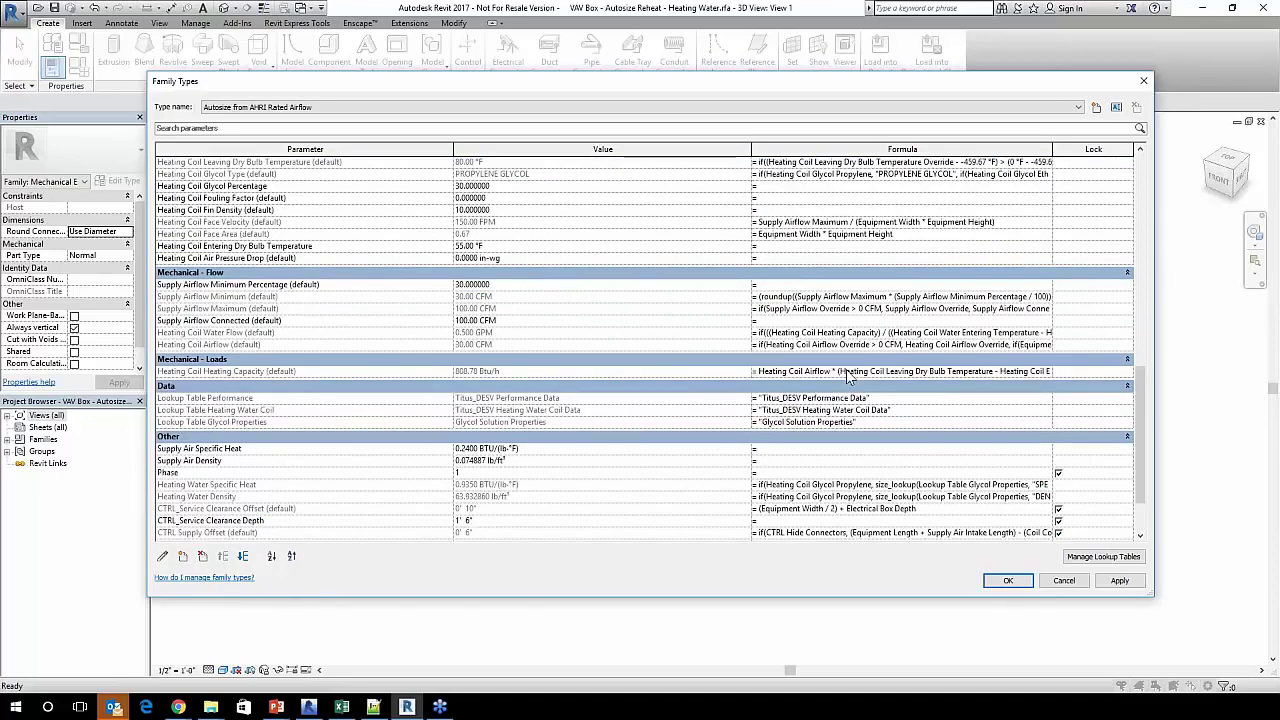
Examine the Heating Coil Heating Capacity formula's dry bulb temperature difference, and review the mechanical and dimension parameters above it.
{"action": "left_click", "coordinate": [864, 372]}
{"action": "left_click_drag", "start_coordinate": [866, 371], "coordinate": [1052, 371]}
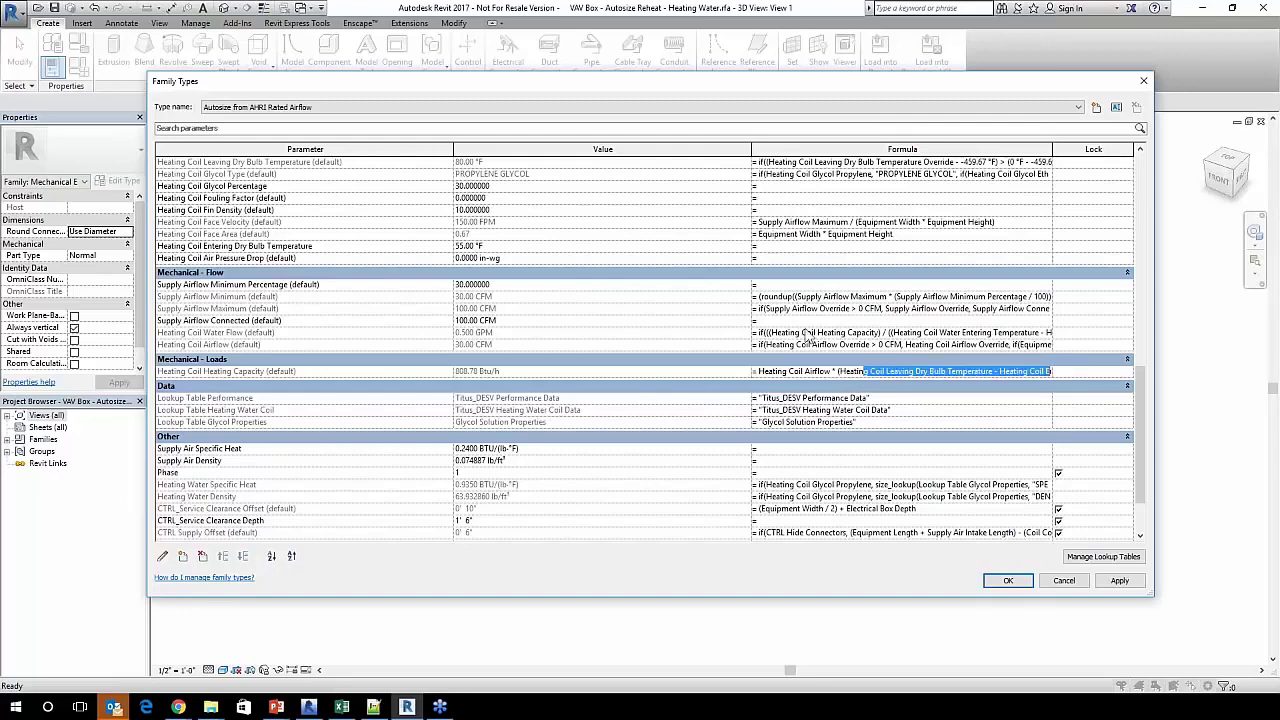
{"action": "scroll", "coordinate": [808, 336], "scroll_direction": "up", "scroll_amount": 4}
{"action": "scroll", "coordinate": [808, 336], "scroll_direction": "up", "scroll_amount": 1}
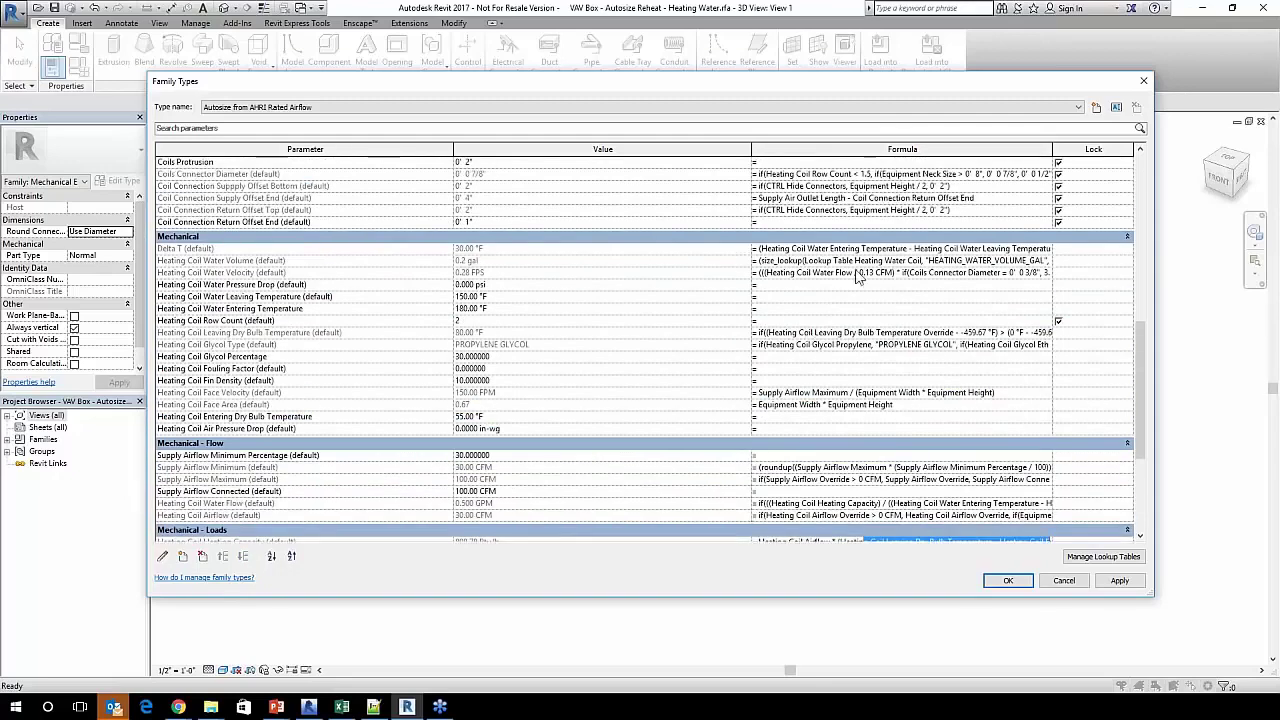
{"action": "scroll", "coordinate": [857, 278], "scroll_direction": "up", "scroll_amount": 2}
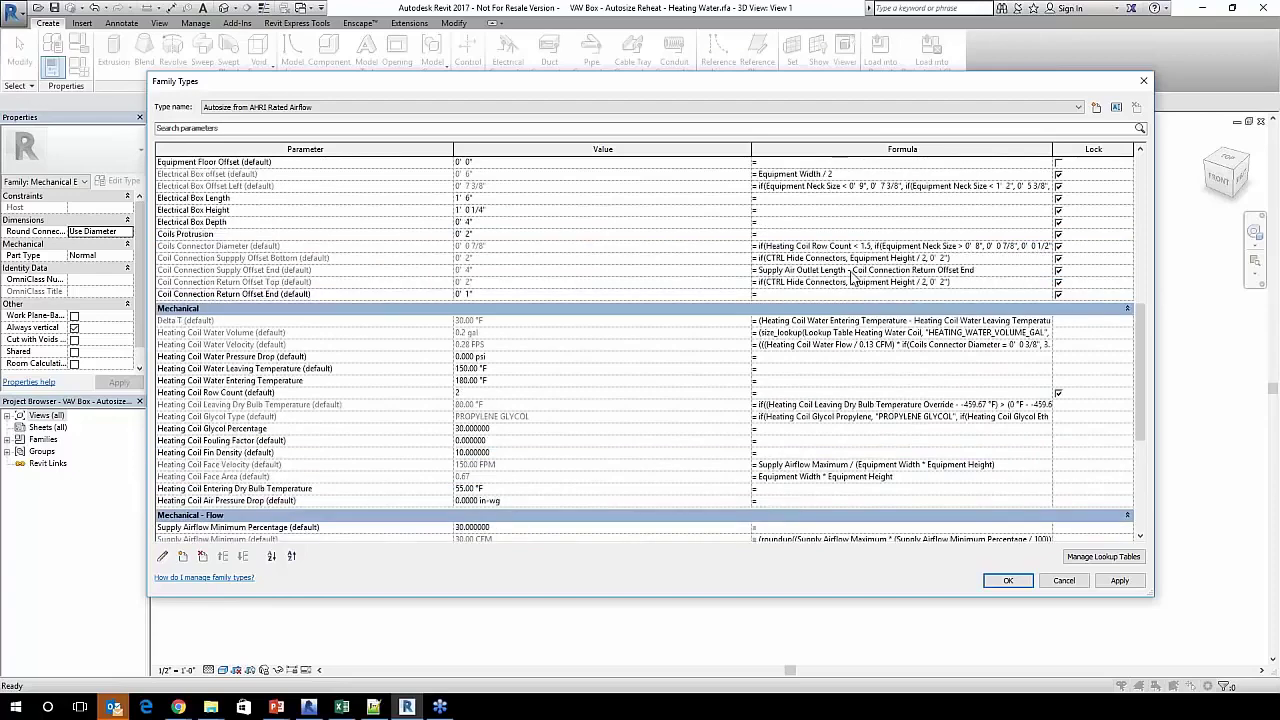
{"action": "scroll", "coordinate": [853, 278], "scroll_direction": "up", "scroll_amount": 4}
{"action": "scroll", "coordinate": [855, 278], "scroll_direction": "up", "scroll_amount": 4}
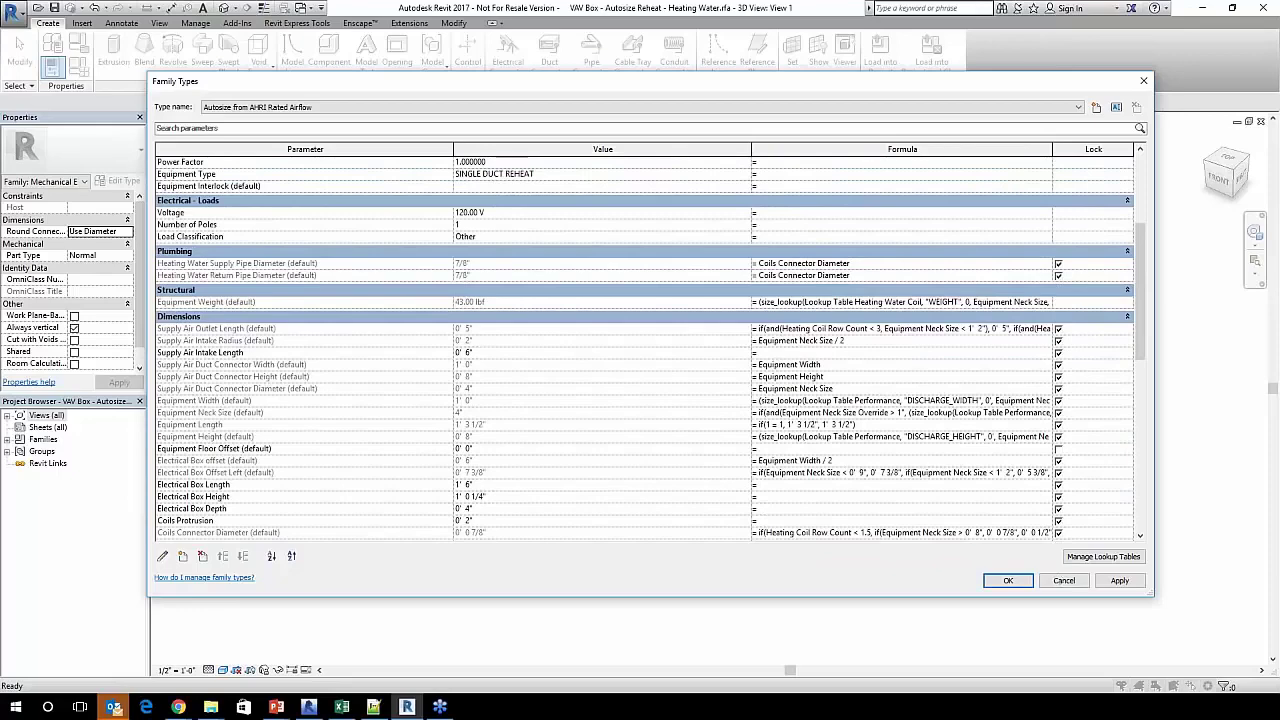
Close the family types and reopen them to view the VAV box's constraints and Message Center parameter.
{"action": "key", "text": "Escape"}
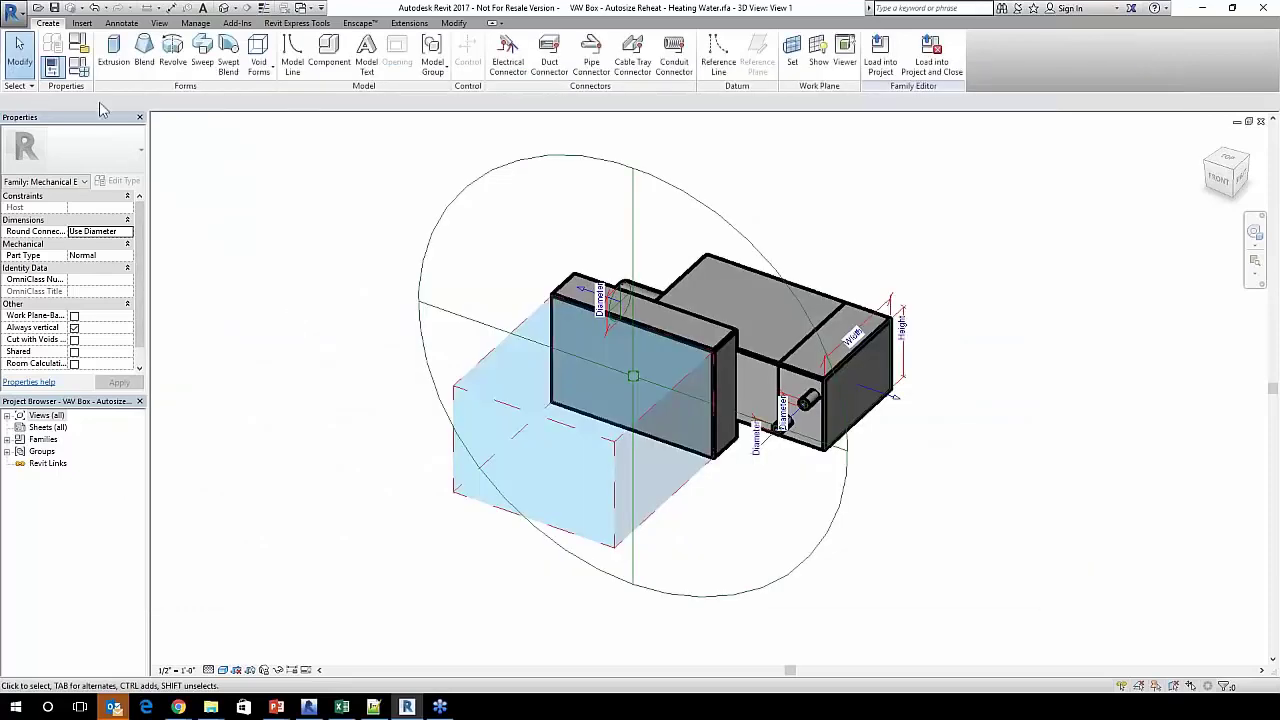
{"action": "key", "text": "f"}
{"action": "key", "text": "t"}
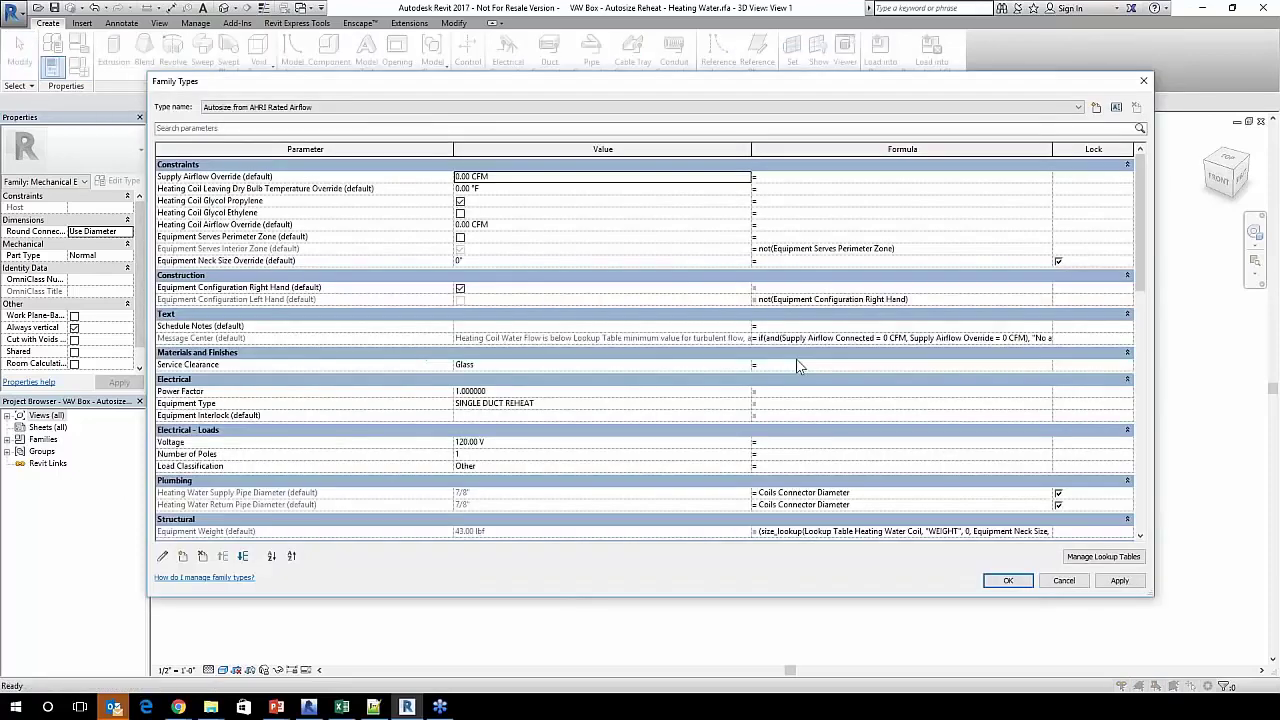
Narrow the Value column and widen the Formula column in the VAV box's family types table.
{"action": "scroll", "coordinate": [850, 400], "scroll_direction": "down", "scroll_amount": 2}
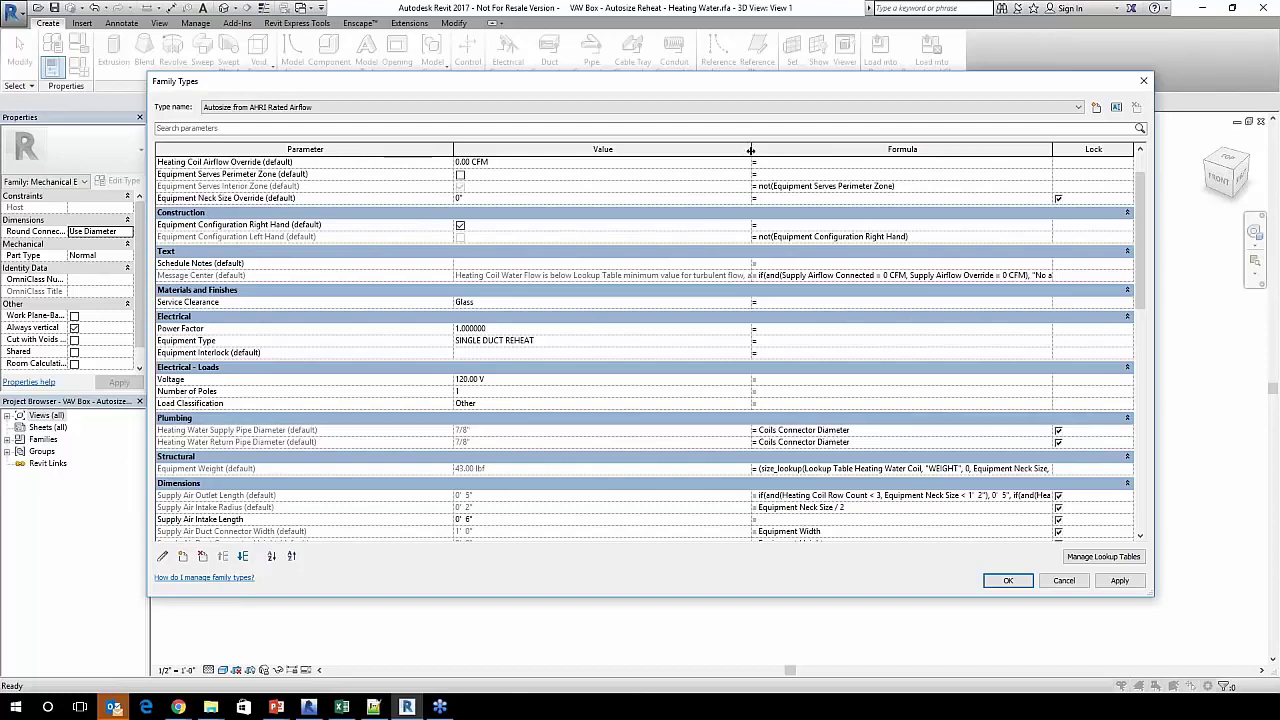
{"action": "left_click_drag", "start_coordinate": [750, 149], "coordinate": [587, 149]}
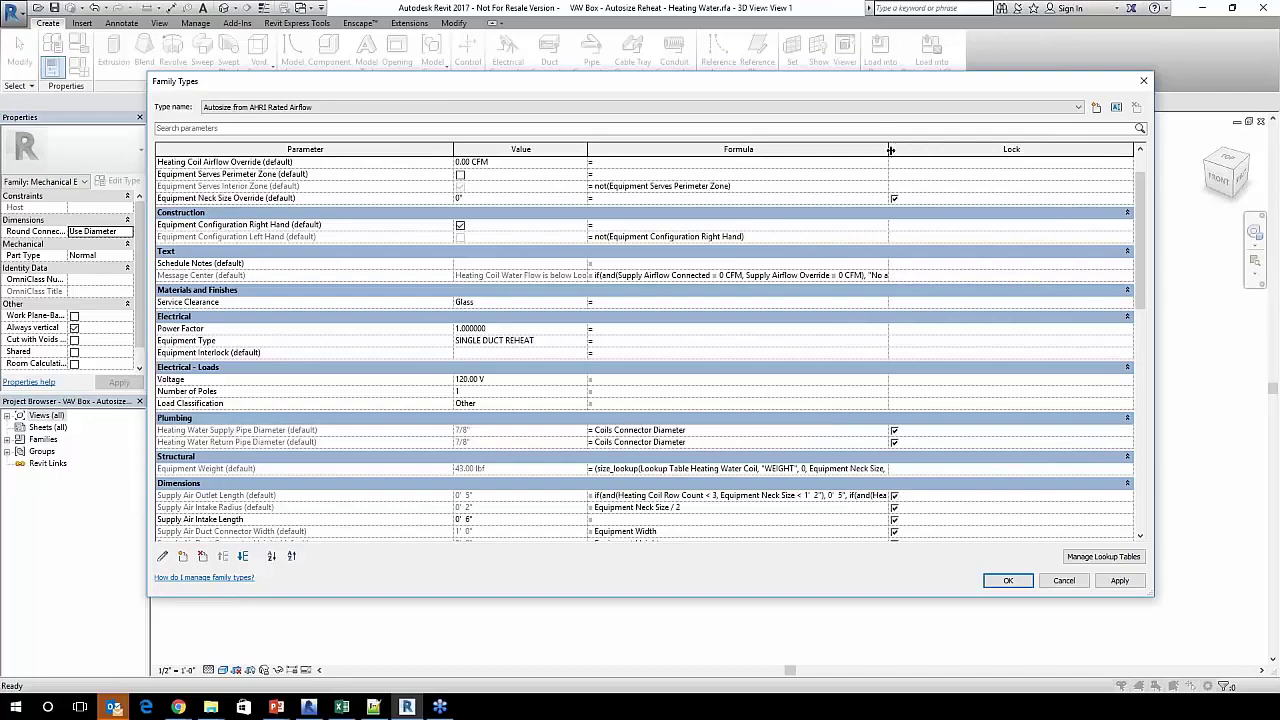
{"action": "left_click_drag", "start_coordinate": [890, 149], "coordinate": [1060, 149]}
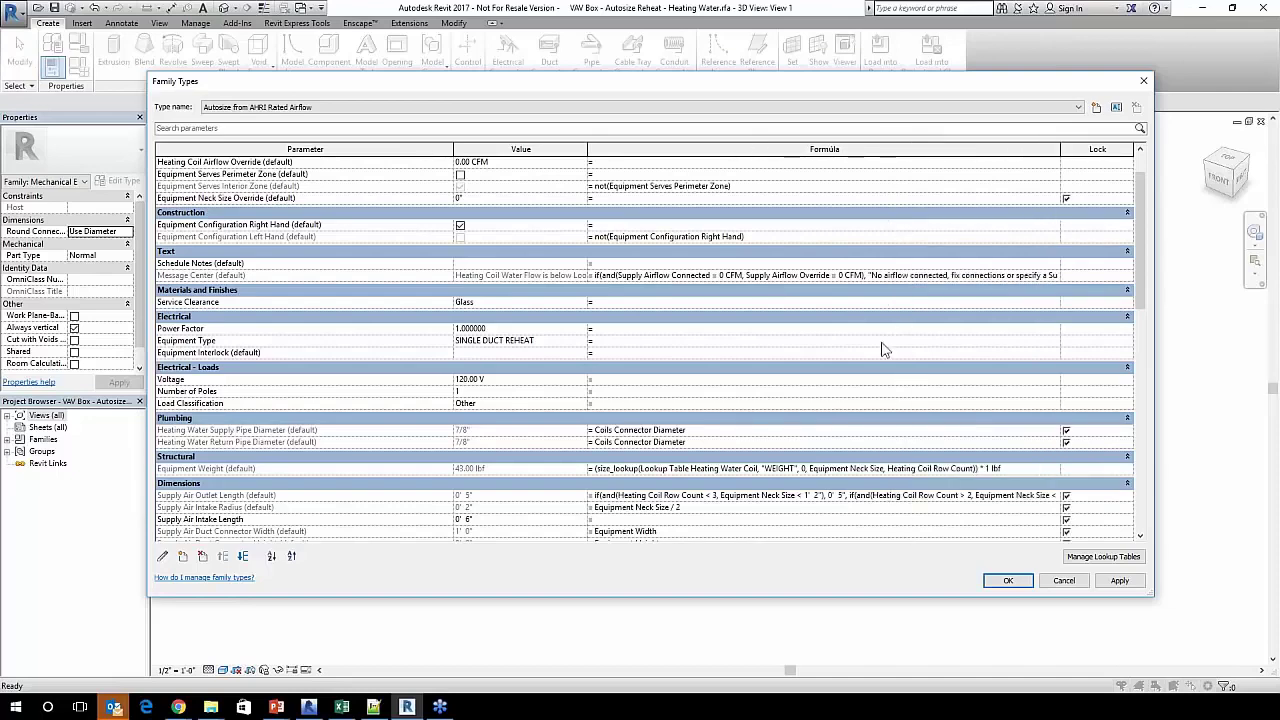
Find the Heating Coil Leaving Dry Bulb Temperature formula and examine its override condition with the -459.67 °F offset.
{"action": "scroll", "coordinate": [882, 355], "scroll_direction": "down", "scroll_amount": 8}
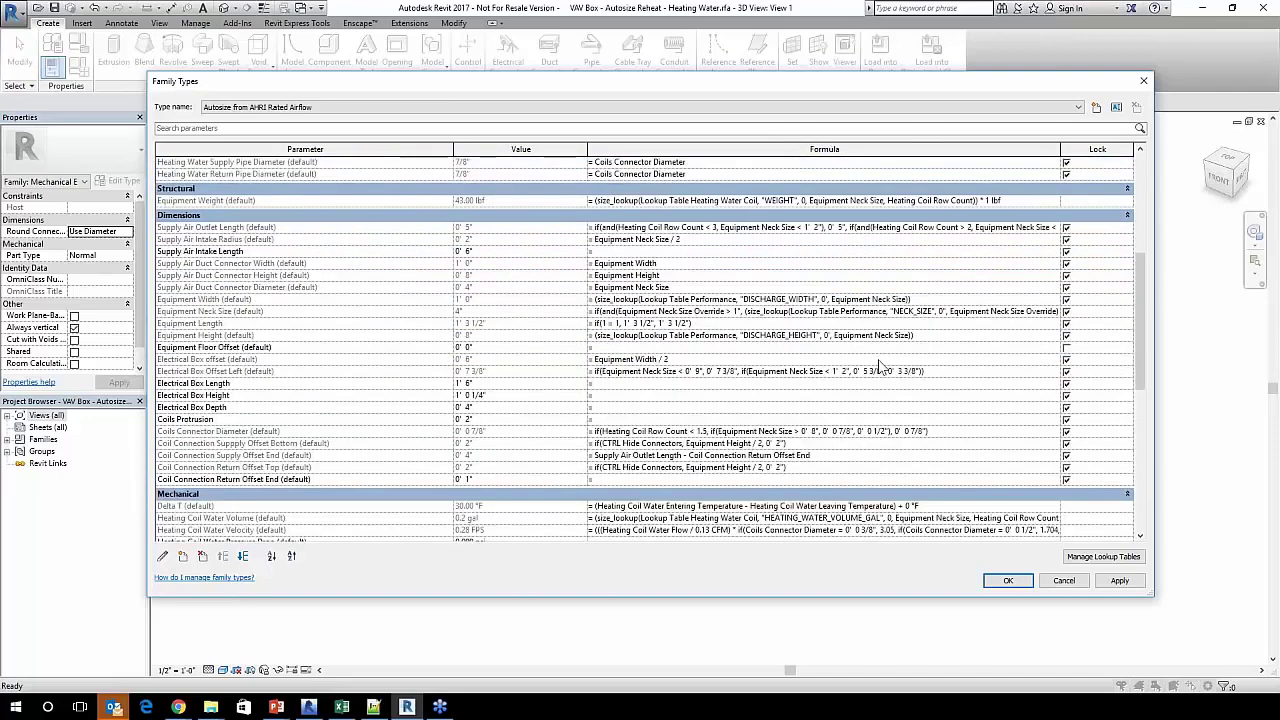
{"action": "scroll", "coordinate": [880, 366], "scroll_direction": "down", "scroll_amount": 3}
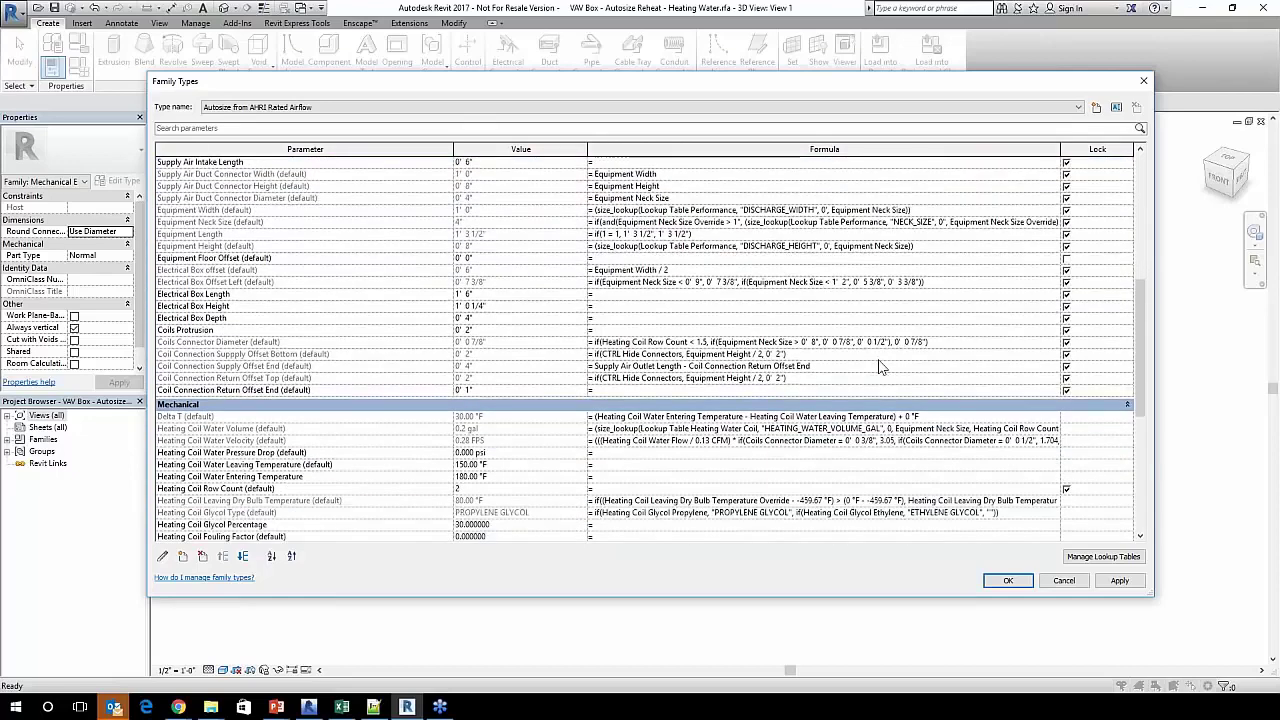
{"action": "scroll", "coordinate": [880, 366], "scroll_direction": "down", "scroll_amount": 1}
{"action": "left_click", "coordinate": [795, 466]}
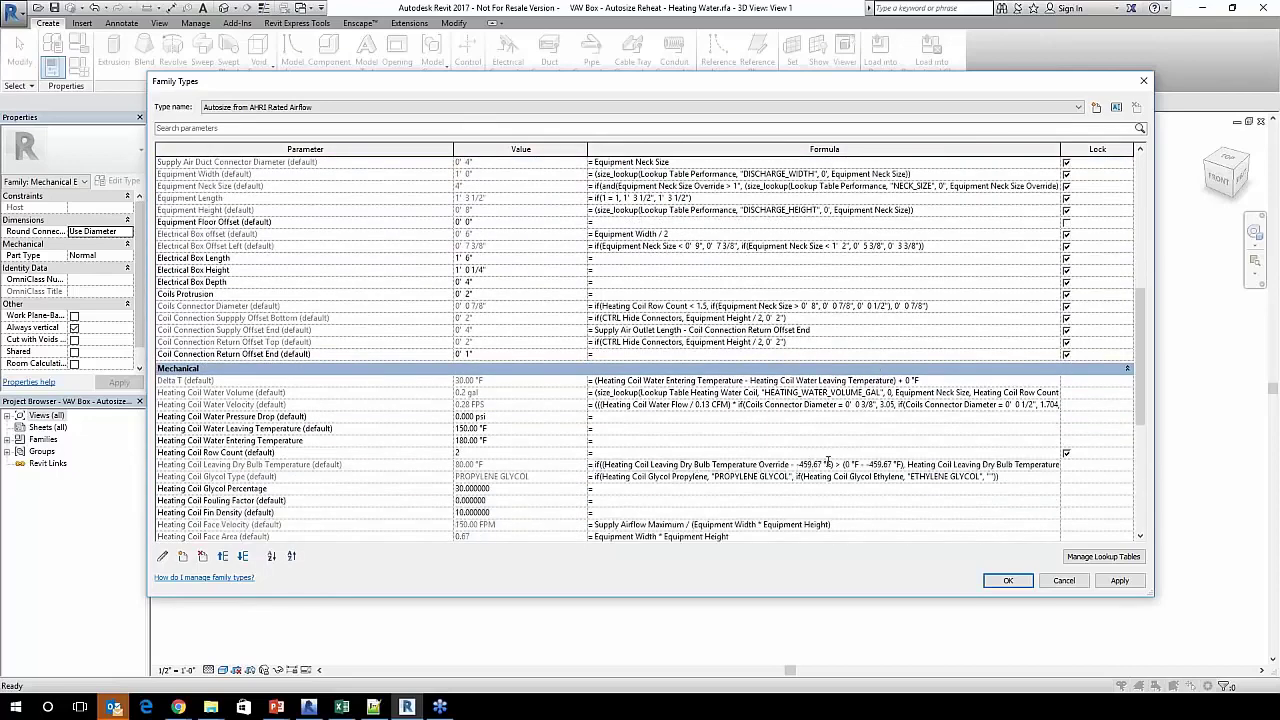
{"action": "left_click_drag", "start_coordinate": [834, 464], "coordinate": [793, 466]}
{"action": "left_click", "coordinate": [862, 465]}
Read the rest of the Heating Coil Leaving Dry Bulb Temperature formula, through the Equipment Serves Perimeter Zone condition to its end.
{"action": "left_click", "coordinate": [971, 463]}
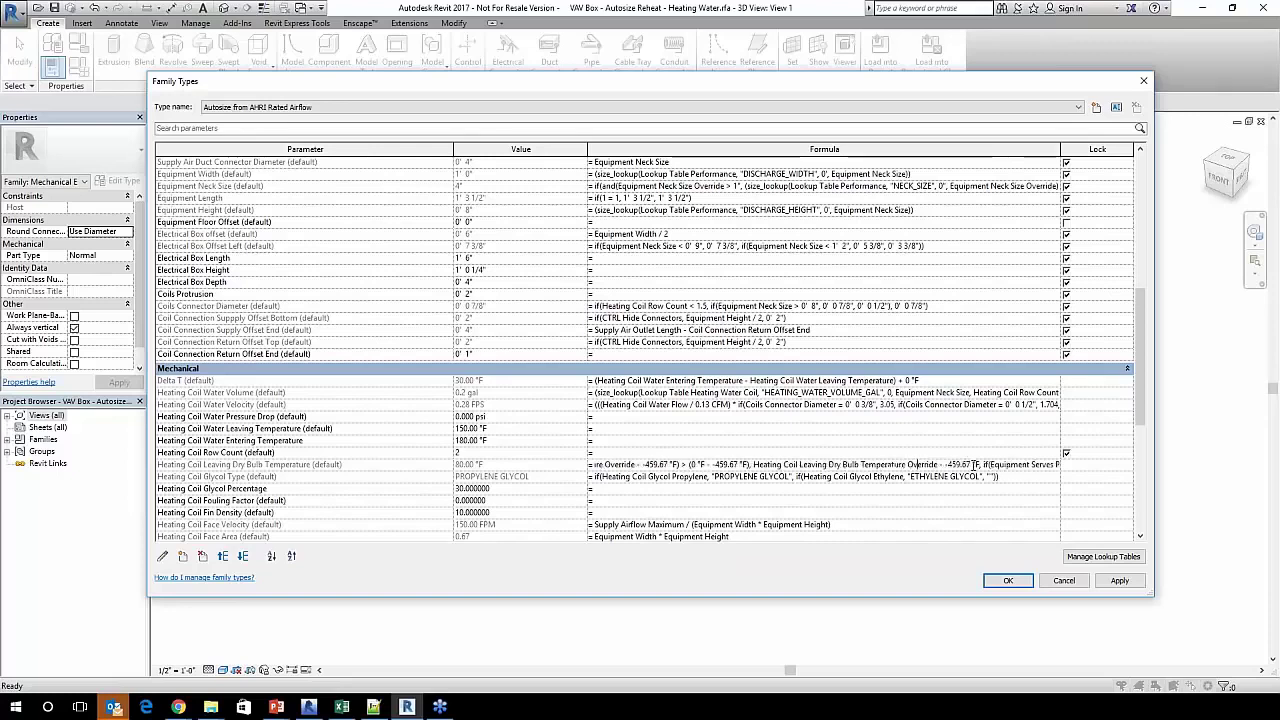
{"action": "left_click", "coordinate": [978, 464]}
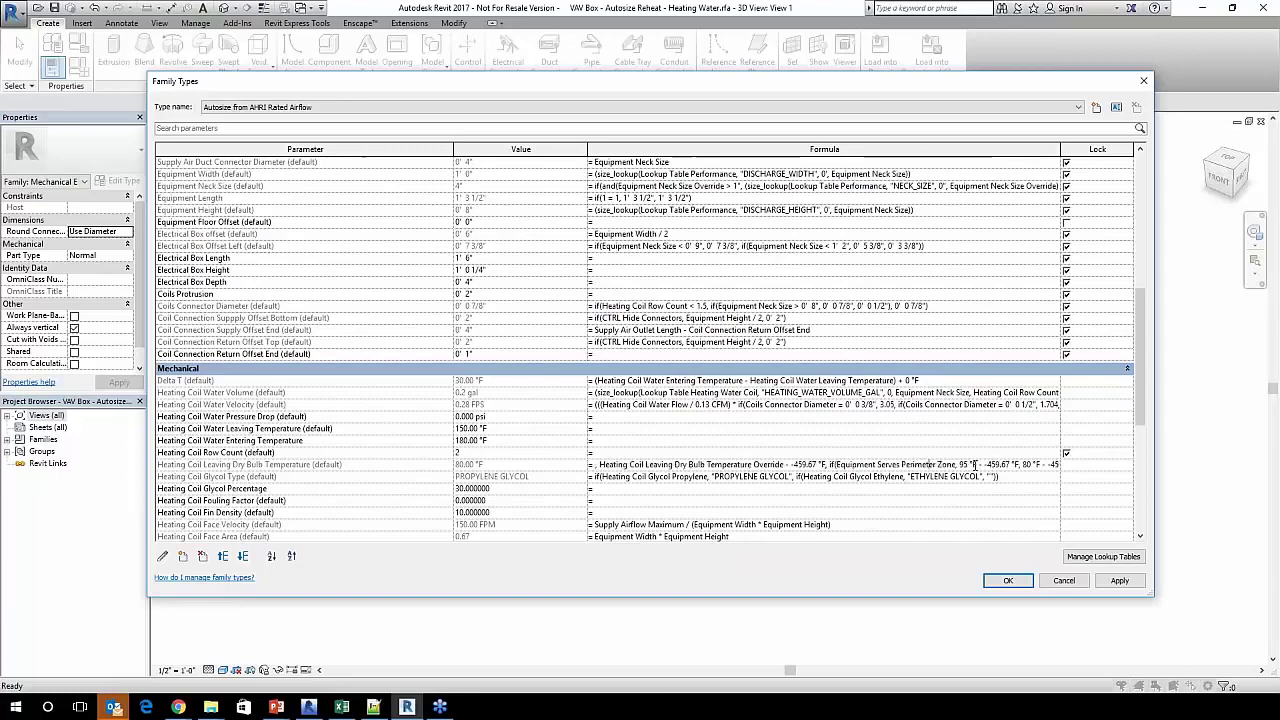
{"action": "key", "text": "Right"}
{"action": "key", "text": "Right"}
{"action": "key", "text": "Right"}
{"action": "key", "text": "Right"}
{"action": "key", "text": "Right"}
{"action": "key", "text": "Right"}
{"action": "key", "text": "Right"}
{"action": "key", "text": "Right"}
{"action": "key", "text": "Right"}
{"action": "key", "text": "Right"}
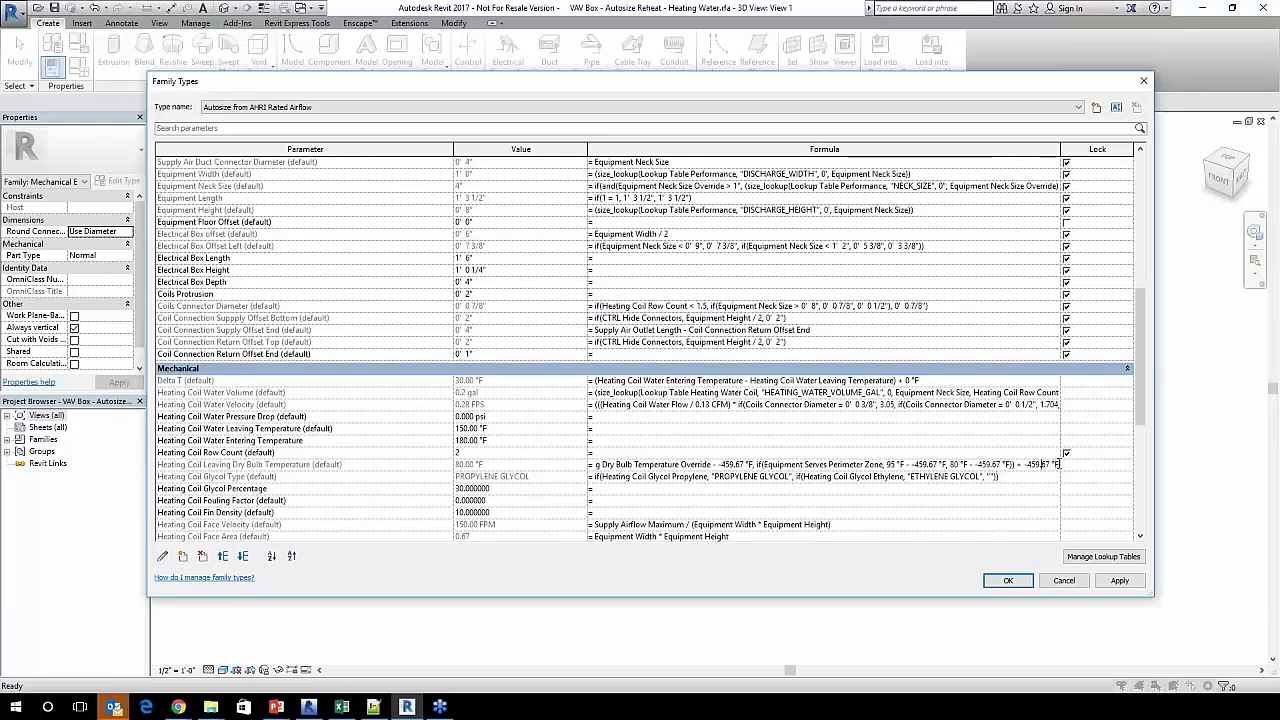
{"action": "key", "text": "ctrl+a"}
{"action": "key", "text": "Delete"}
{"action": "key", "text": "ctrl+v"}
{"action": "key", "text": "shift+Home"}
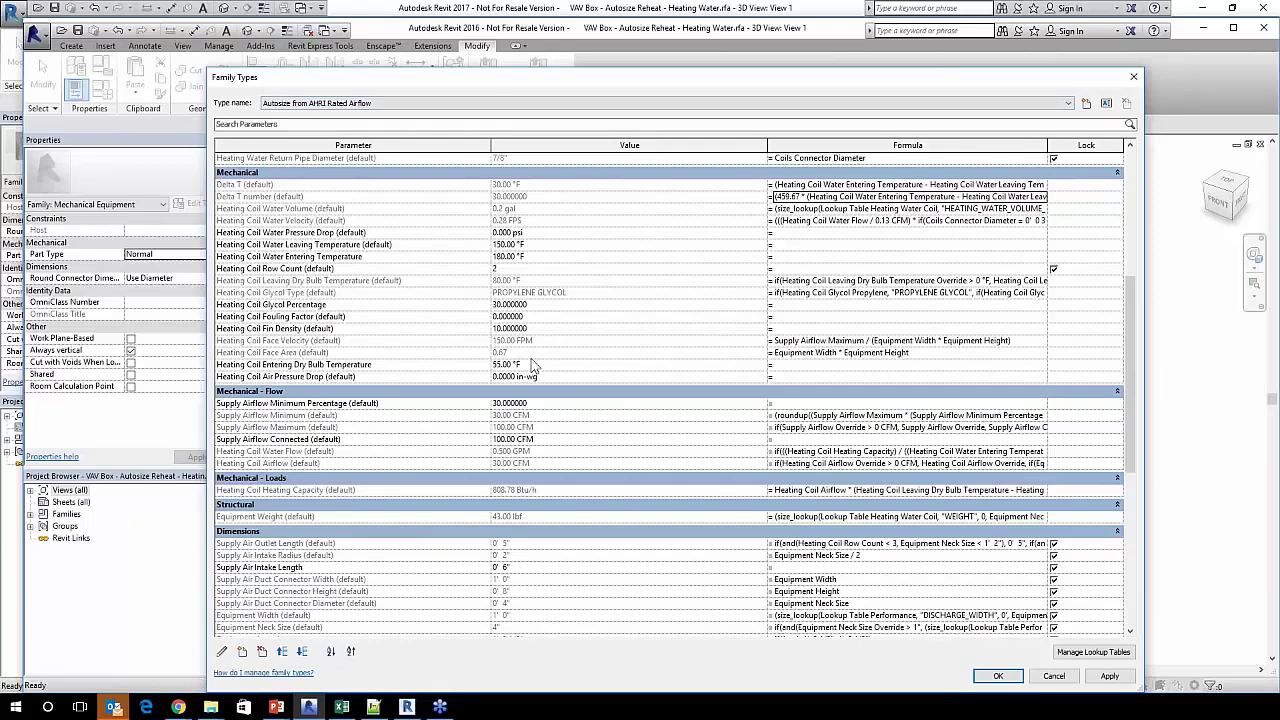
In the Revit 2016 family, find the Heating Coil Leaving Dry Bulb Temperature formula and highlight its override > 0 °F condition.
{"action": "scroll", "coordinate": [533, 366], "scroll_direction": "down", "scroll_amount": 10}
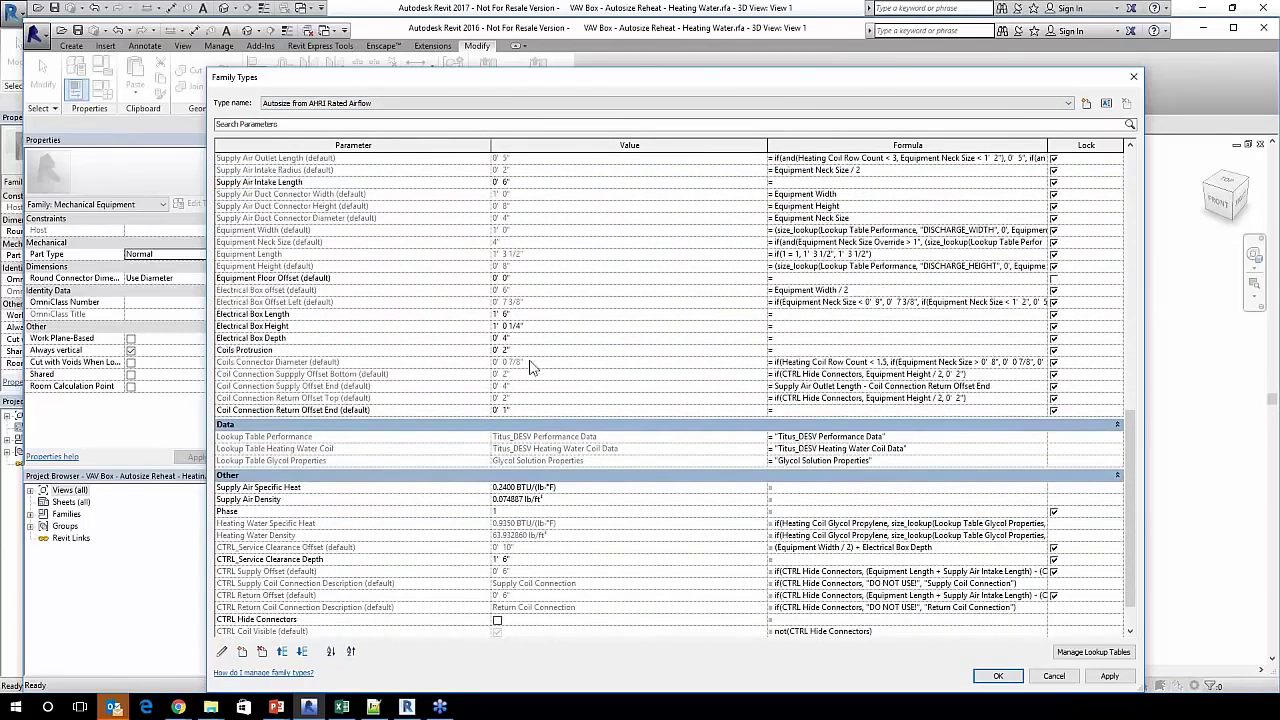
{"action": "scroll", "coordinate": [533, 366], "scroll_direction": "down", "scroll_amount": 2}
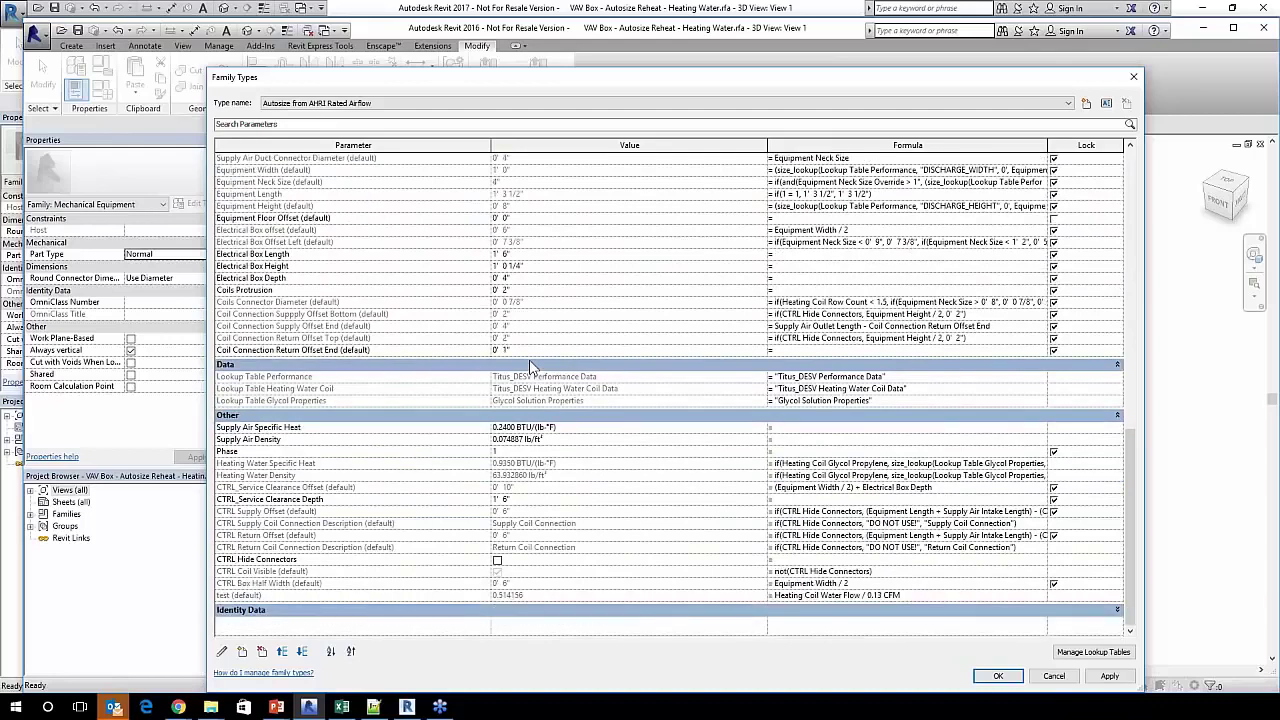
{"action": "scroll", "coordinate": [530, 363], "scroll_direction": "up", "scroll_amount": 8}
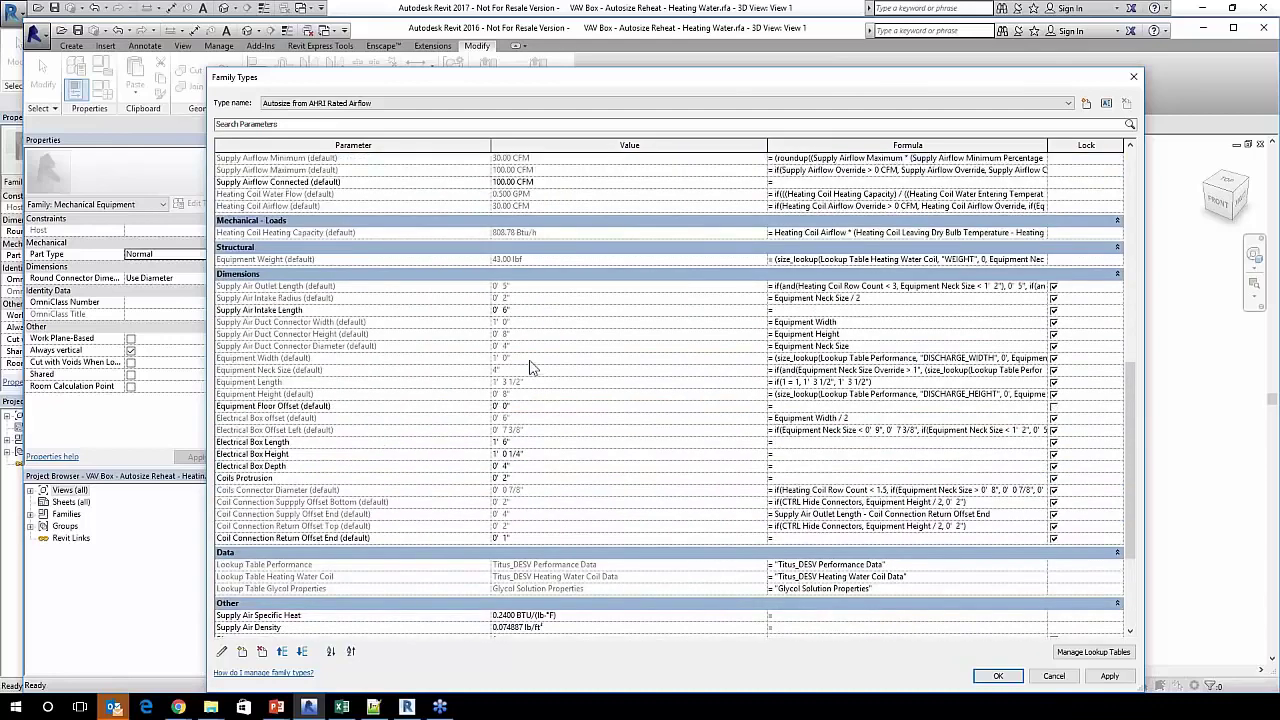
{"action": "scroll", "coordinate": [530, 366], "scroll_direction": "up", "scroll_amount": 7}
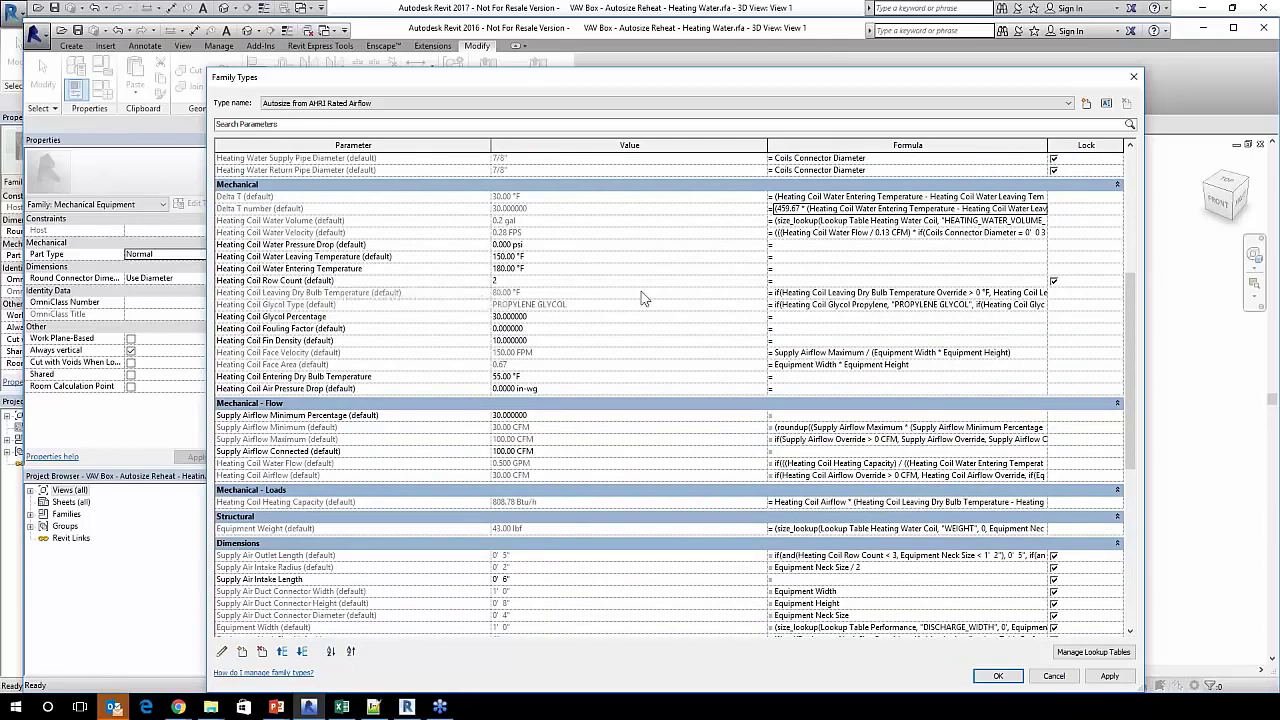
{"action": "left_click", "coordinate": [796, 293]}
{"action": "key", "text": "Escape"}
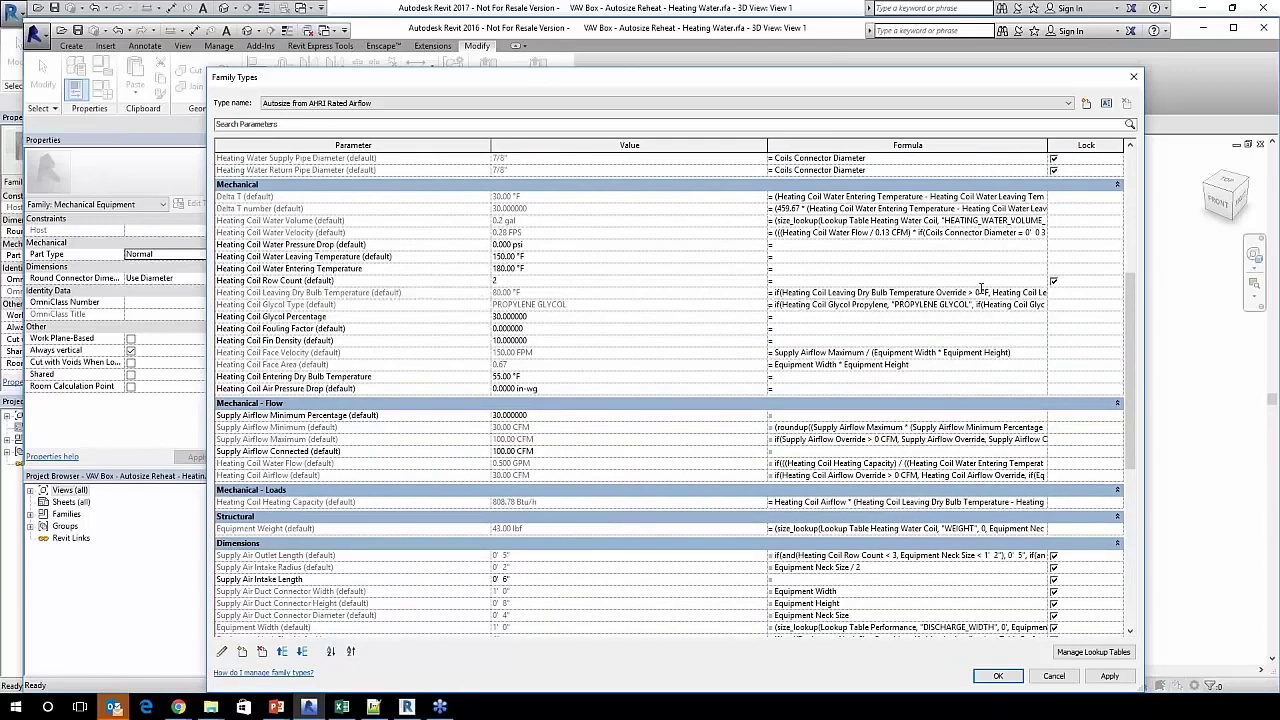
{"action": "left_click_drag", "start_coordinate": [991, 293], "coordinate": [775, 293]}
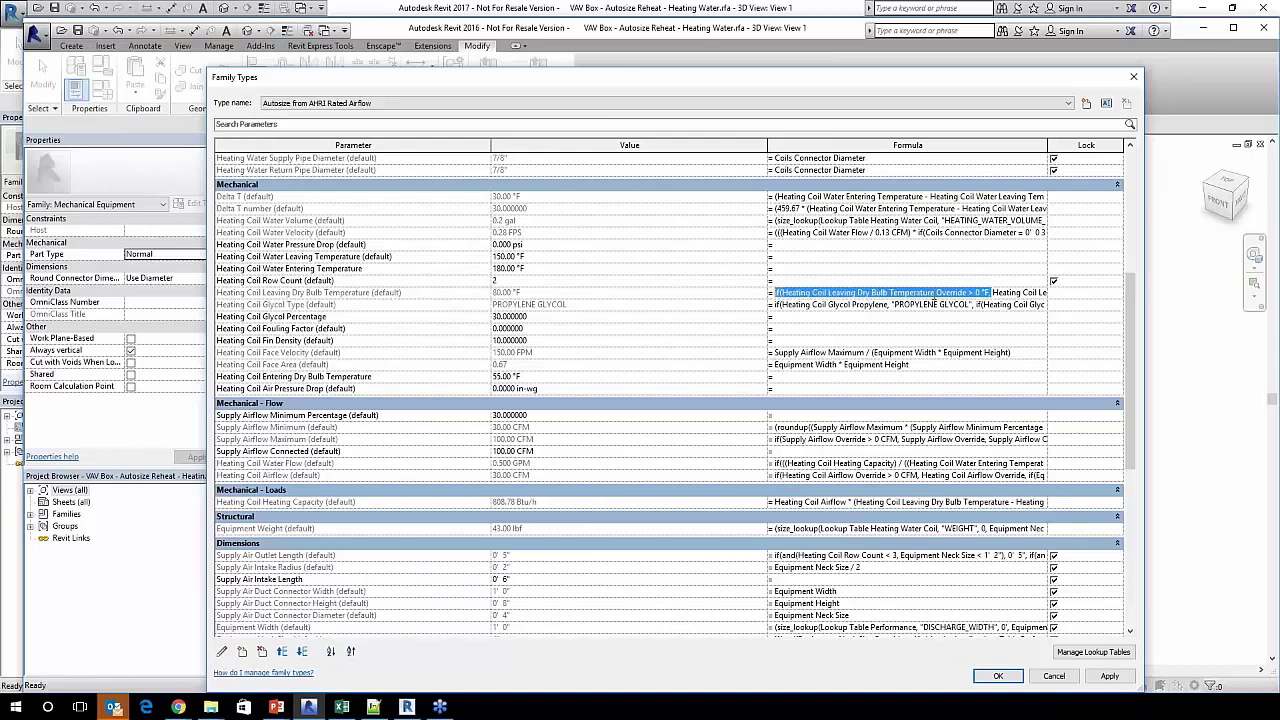